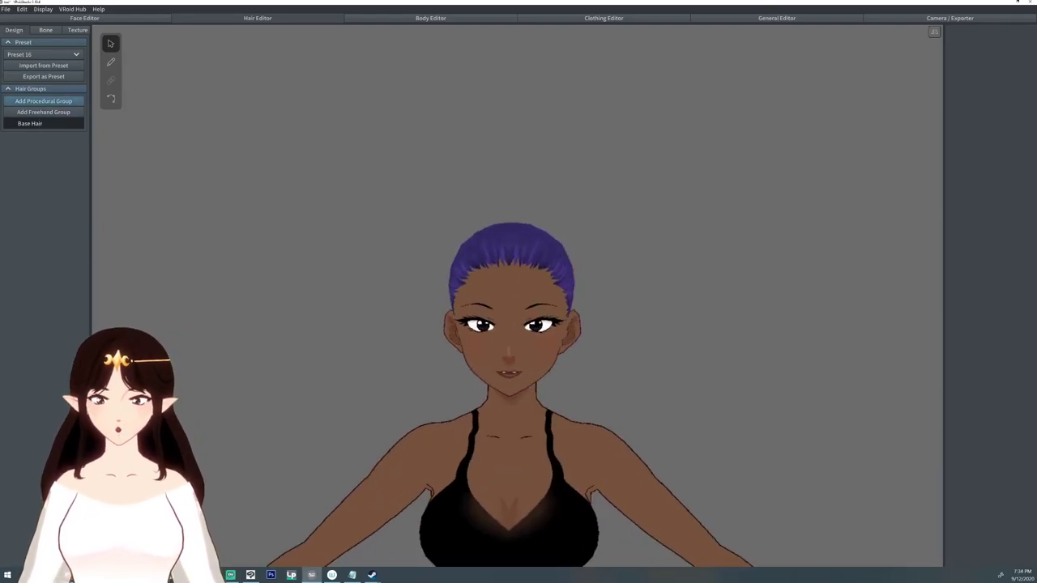
Add a procedural hair group and set its Conformity (X) to 0.
{"action": "left_click", "coordinate": [44, 101]}
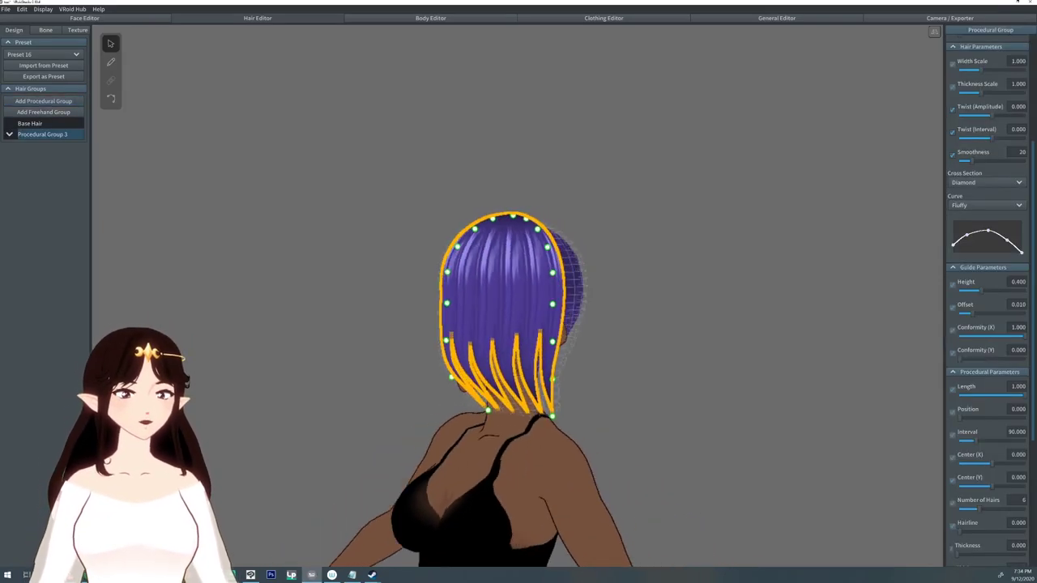
{"action": "scroll", "coordinate": [988, 300], "scroll_direction": "down", "scroll_amount": 3}
{"action": "scroll", "coordinate": [989, 300], "scroll_direction": "up", "scroll_amount": 3}
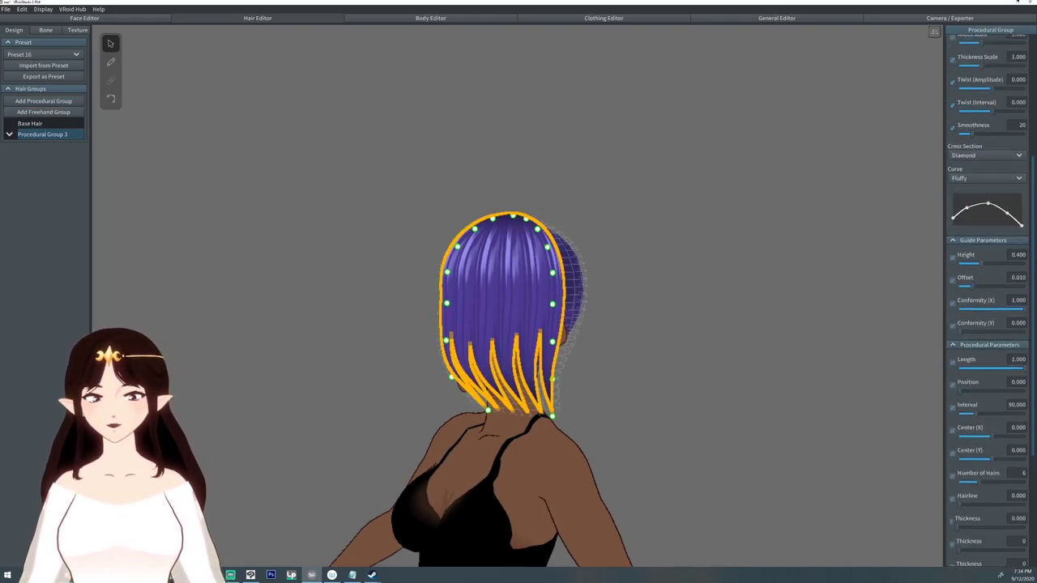
{"action": "left_click_drag", "start_coordinate": [1024, 309], "coordinate": [959, 308]}
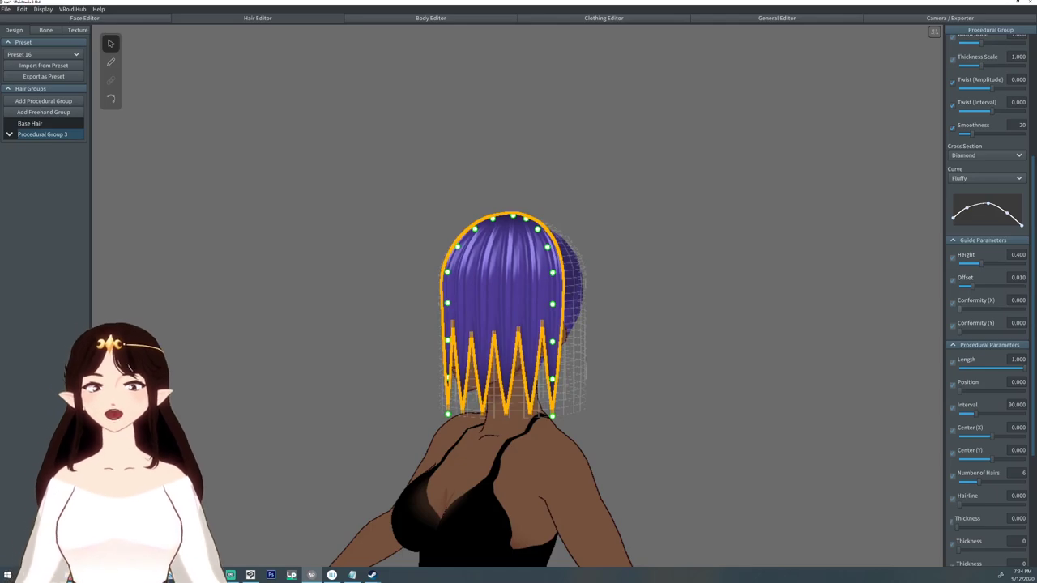
Raise the second-to-last point of the Fluffy curve so the strands stay wider toward their tips.
{"action": "left_click_drag", "start_coordinate": [1007, 213], "coordinate": [1012, 209]}
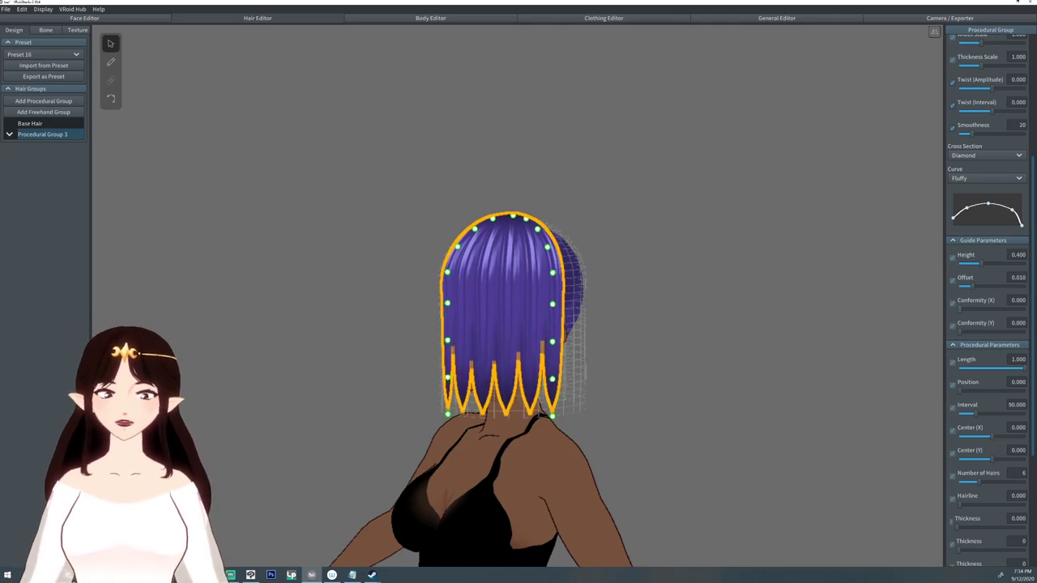
{"action": "mouse_move", "coordinate": [600, 324]}
{"action": "right_mouse_down"}
{"action": "mouse_move", "coordinate": [713, 329]}
{"action": "mouse_move", "coordinate": [604, 336]}
{"action": "right_mouse_up"}
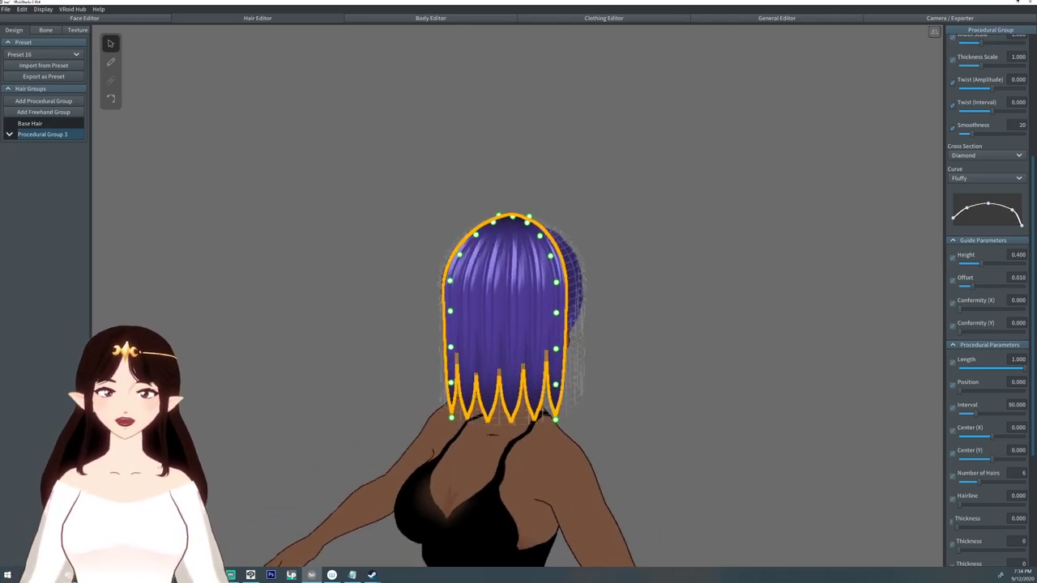
Set the group's Number of Hairs to 8 and its Position to 52.066.
{"action": "scroll", "coordinate": [987, 300], "scroll_direction": "up", "scroll_amount": 1}
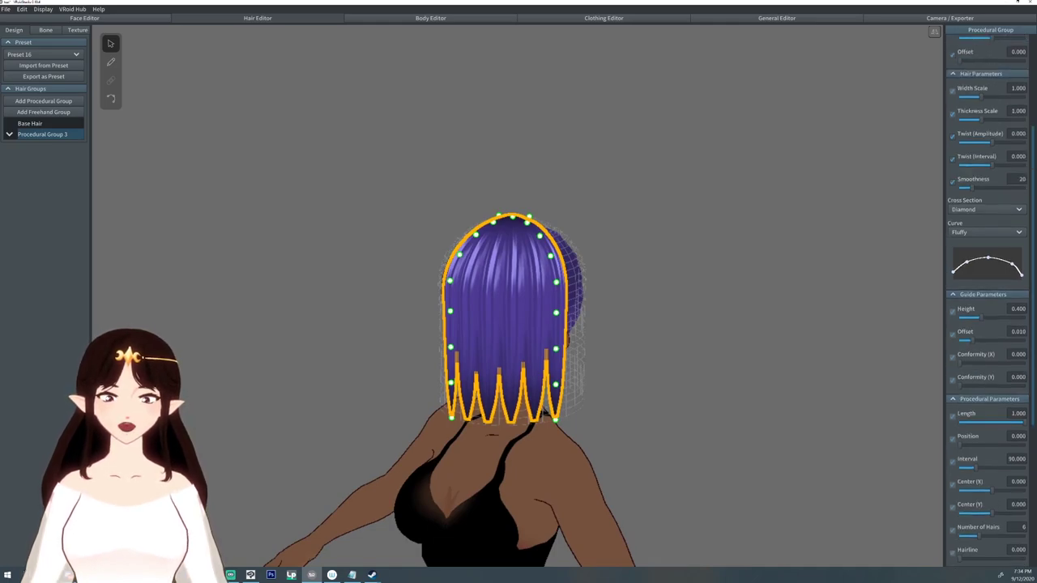
{"action": "left_click_drag", "start_coordinate": [979, 536], "coordinate": [986, 537]}
{"action": "right_click_drag", "start_coordinate": [518, 324], "coordinate": [620, 356]}
{"action": "left_click_drag", "start_coordinate": [961, 446], "coordinate": [969, 446]}
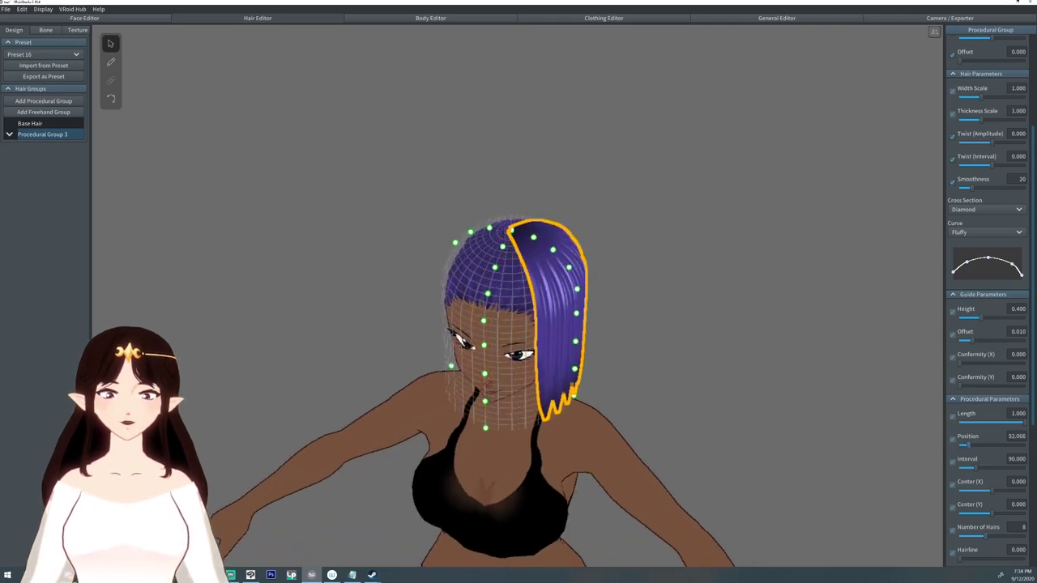
{"action": "right_click_drag", "start_coordinate": [518, 356], "coordinate": [569, 344]}
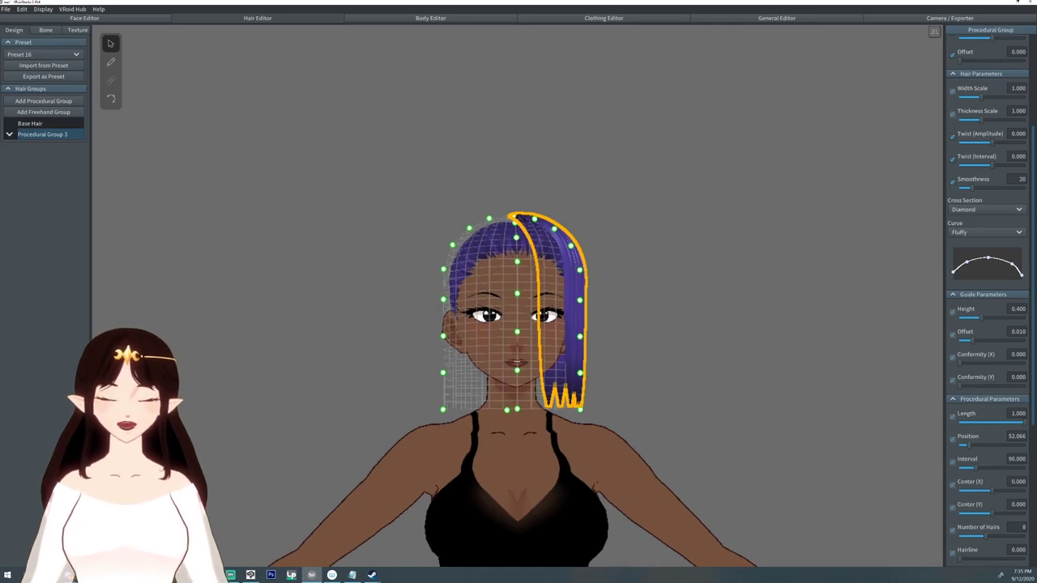
Spread the strands around the back and sides of the head with an Interval of 247.68 and 14 hairs.
{"action": "left_click_drag", "start_coordinate": [976, 468], "coordinate": [1004, 468]}
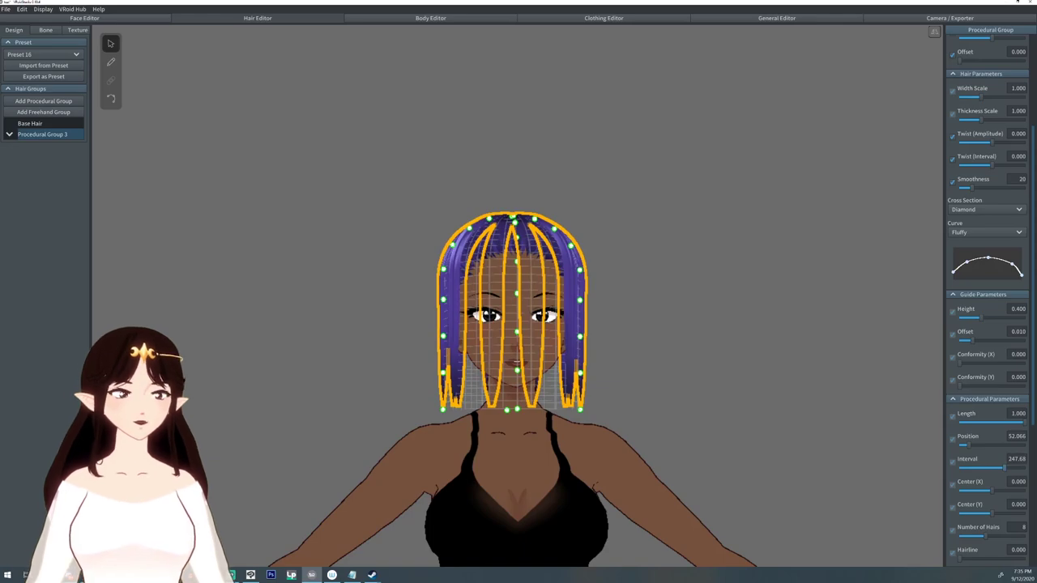
{"action": "right_click_drag", "start_coordinate": [697, 324], "coordinate": [486, 326]}
{"action": "left_click_drag", "start_coordinate": [986, 536], "coordinate": [1005, 536]}
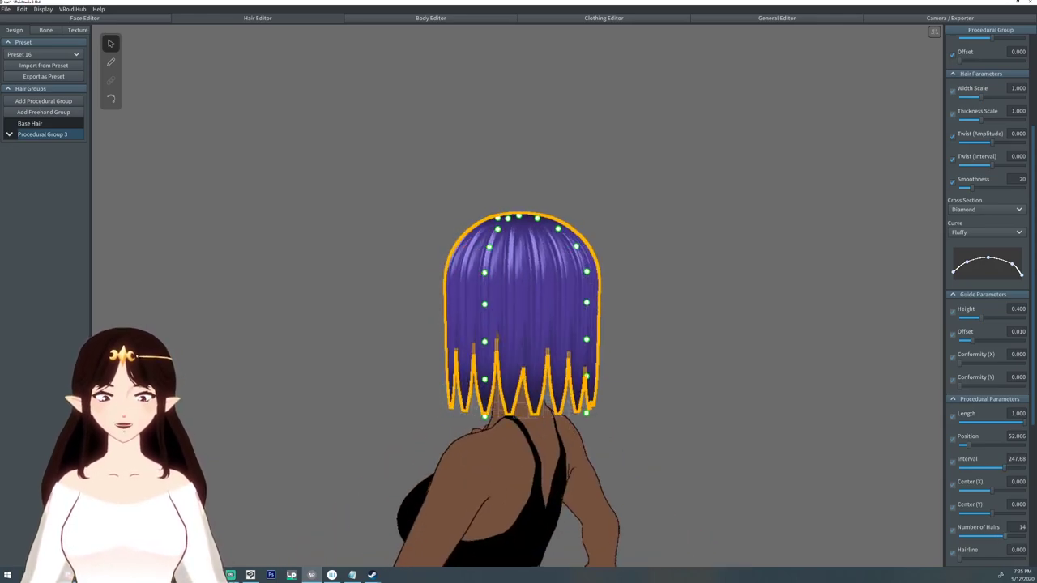
{"action": "right_click_drag", "start_coordinate": [519, 326], "coordinate": [725, 326]}
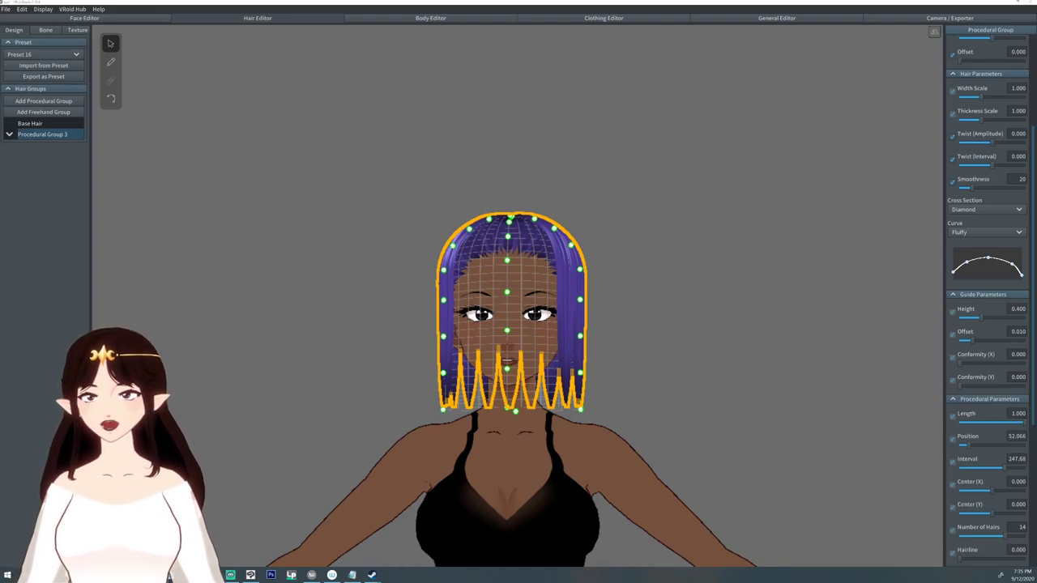
With mirroring on, pull the hair guide's lowest side points inward toward the neck and bulge its eye-level side points outward.
{"action": "left_click_drag", "start_coordinate": [580, 409], "coordinate": [568, 411]}
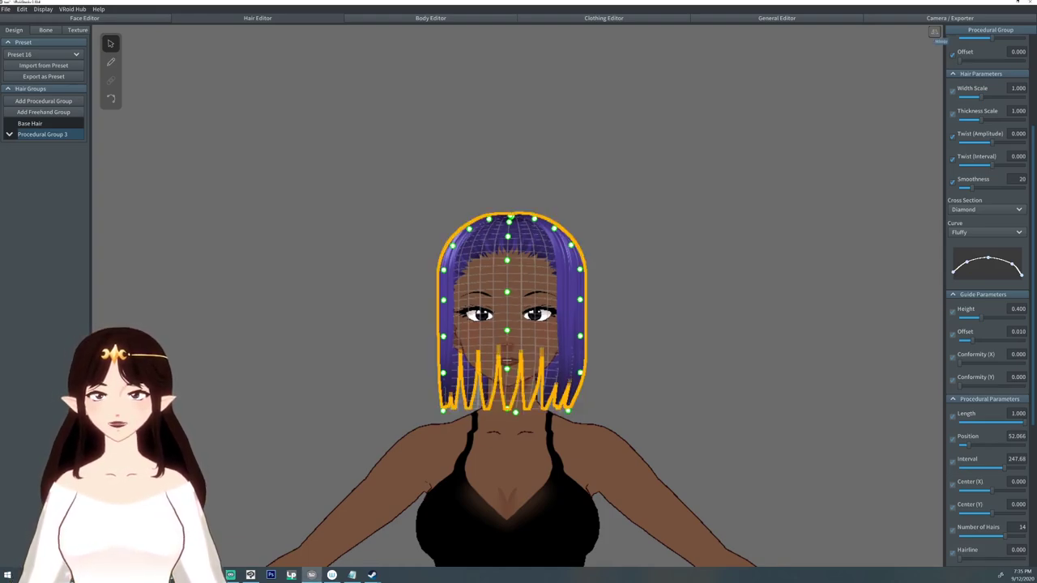
{"action": "key", "text": "ctrl+z"}
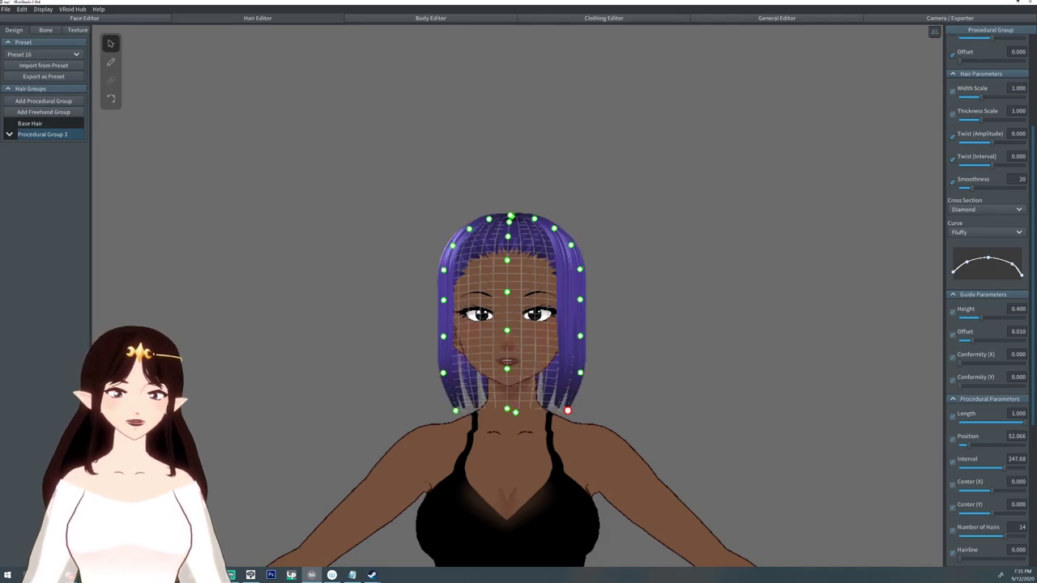
{"action": "key", "text": "ctrl+y"}
{"action": "key", "text": "ctrl+z"}
{"action": "key", "text": "ctrl+y"}
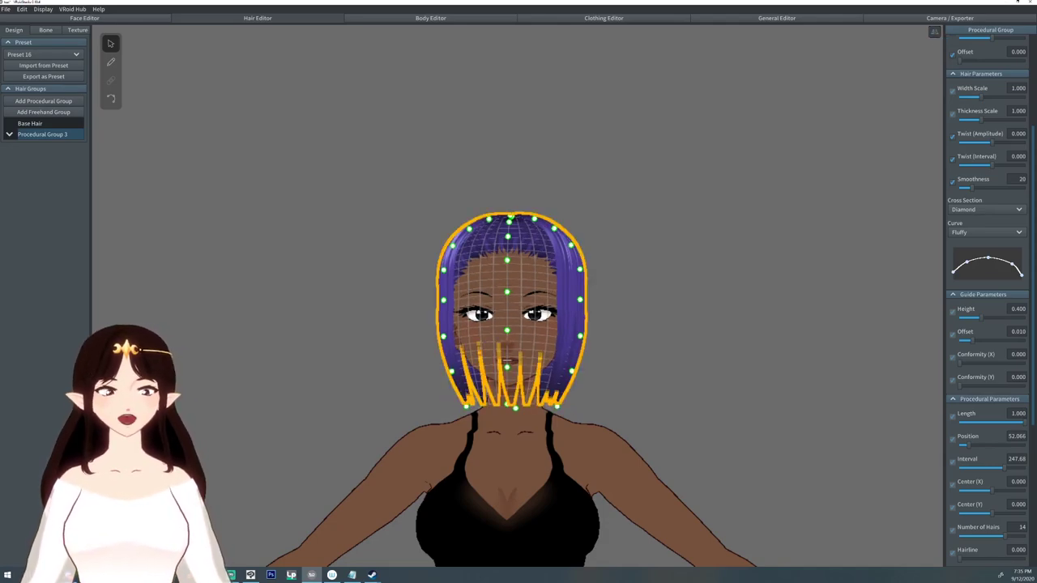
{"action": "key", "text": "ctrl+z"}
{"action": "key", "text": "ctrl+y"}
{"action": "key", "text": "ctrl+z"}
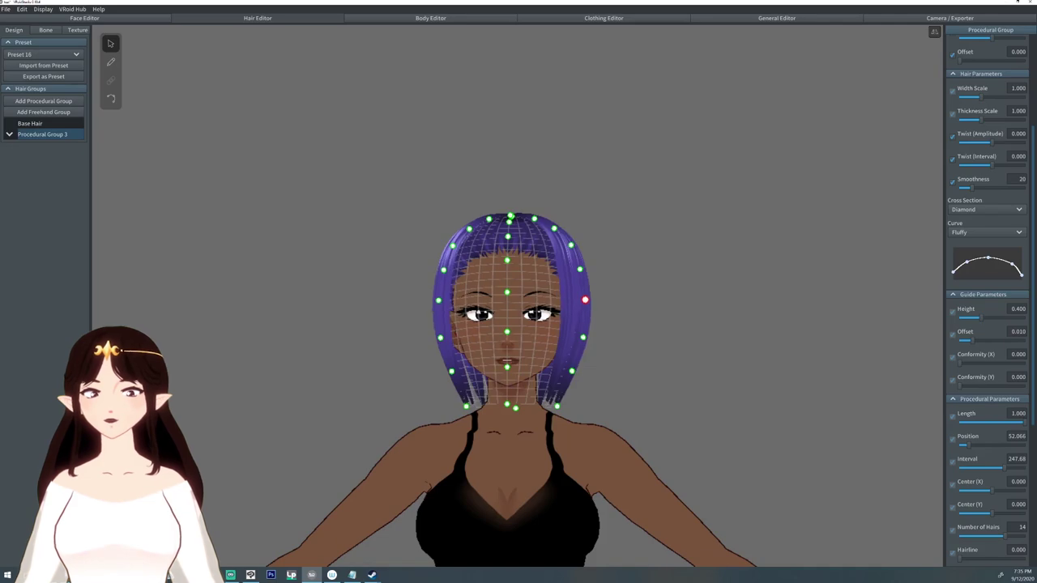
{"action": "key", "text": "ctrl+y"}
Set Twist (Amplitude) to 5 and Twist (Interval) to -0.064, and the three procedural Thickness values to 0.455, 31 and 66.
{"action": "scroll", "coordinate": [987, 291], "scroll_direction": "up", "scroll_amount": 2}
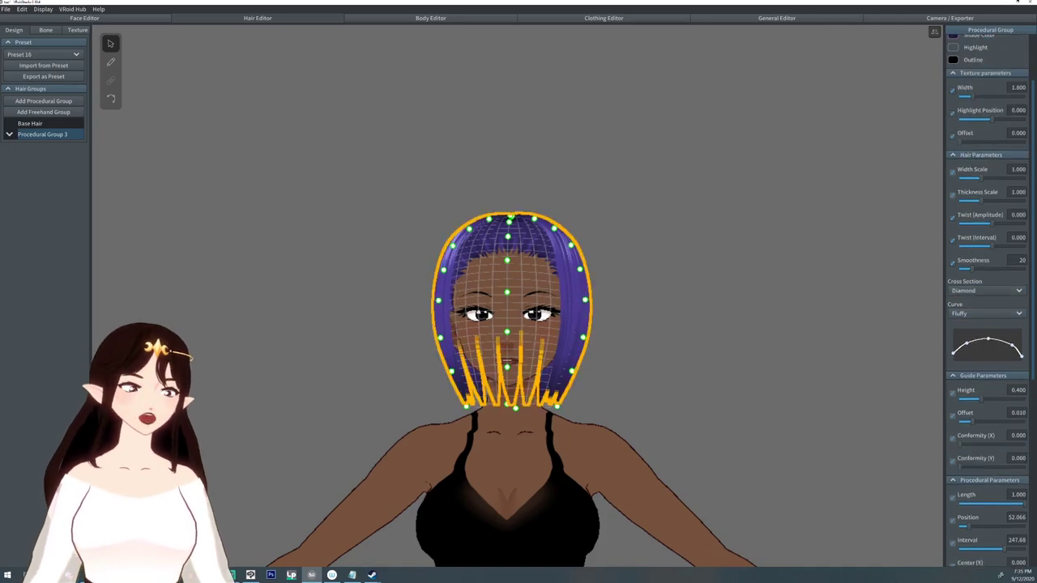
{"action": "left_click_drag", "start_coordinate": [992, 224], "coordinate": [966, 245]}
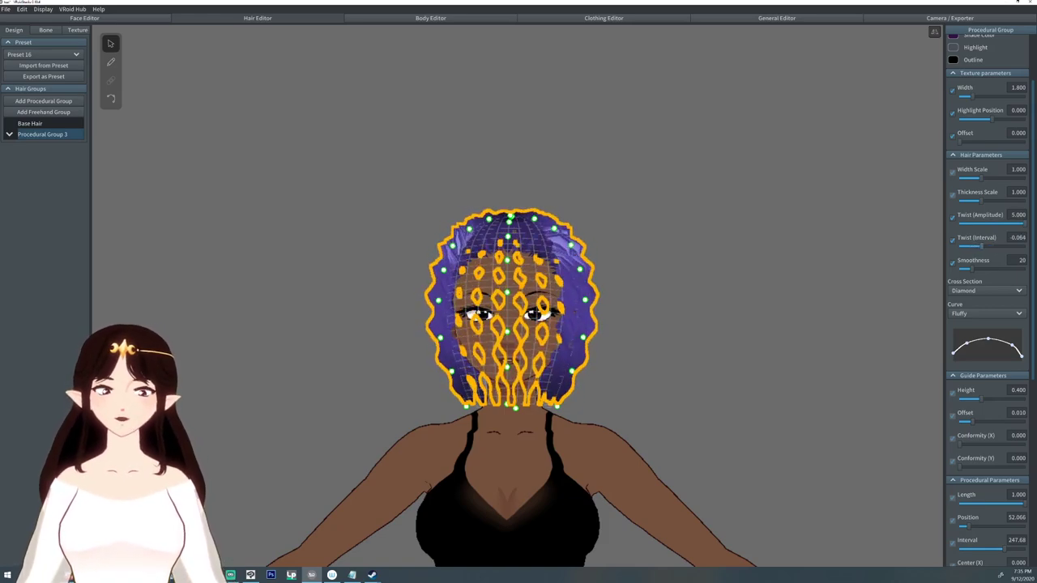
{"action": "scroll", "coordinate": [987, 324], "scroll_direction": "down", "scroll_amount": 3}
{"action": "left_click_drag", "start_coordinate": [958, 528], "coordinate": [979, 550]}
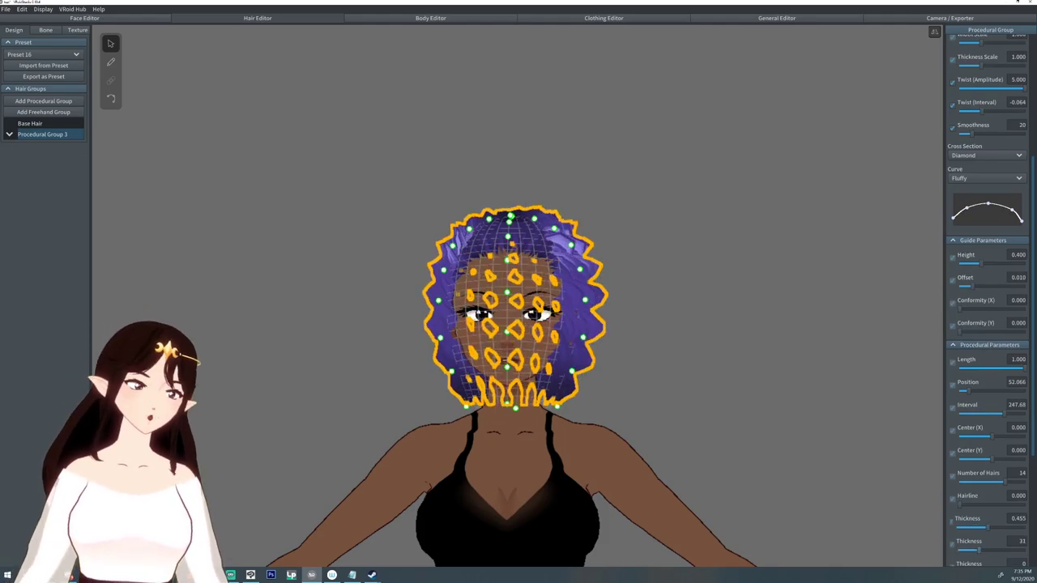
{"action": "scroll", "coordinate": [978, 550], "scroll_direction": "down", "scroll_amount": 4}
{"action": "left_click_drag", "start_coordinate": [960, 465], "coordinate": [1002, 465]}
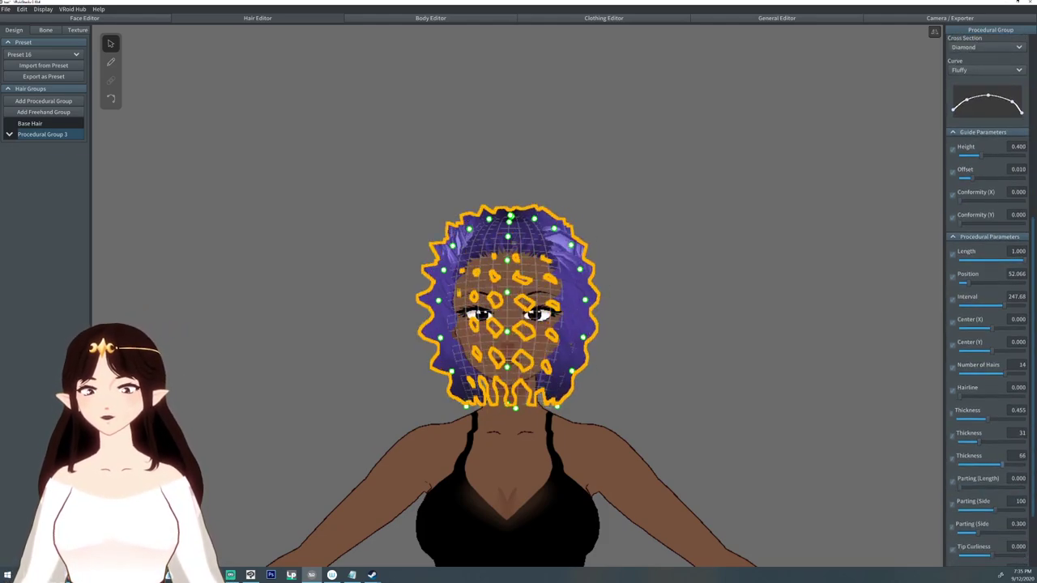
{"action": "left_click", "coordinate": [610, 366]}
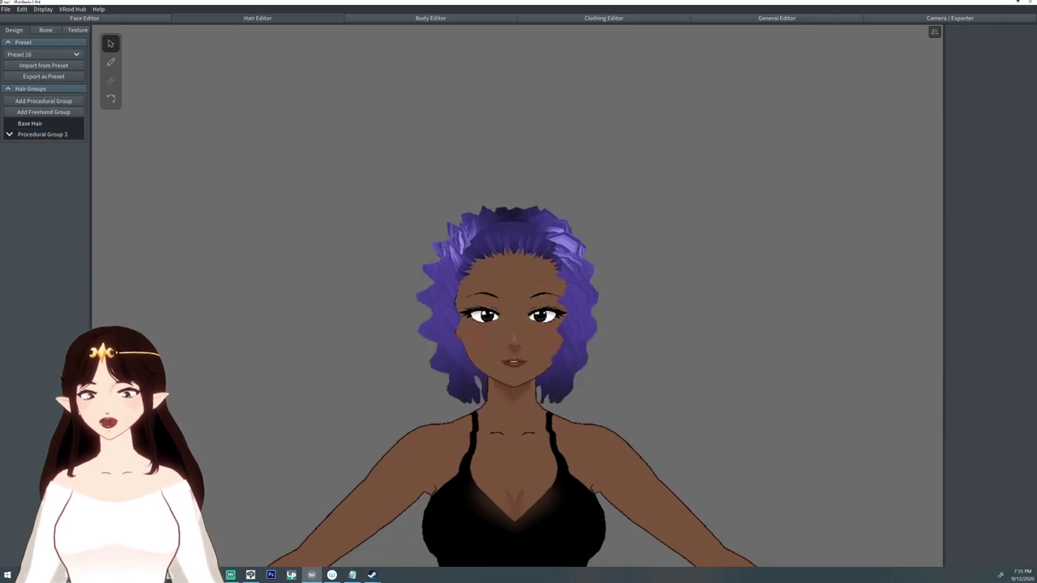
Thin the group's strands by setting Width Scale to 0.592 and Thickness Scale to 0.456.
{"action": "left_click", "coordinate": [450, 316]}
{"action": "left_click", "coordinate": [74, 134]}
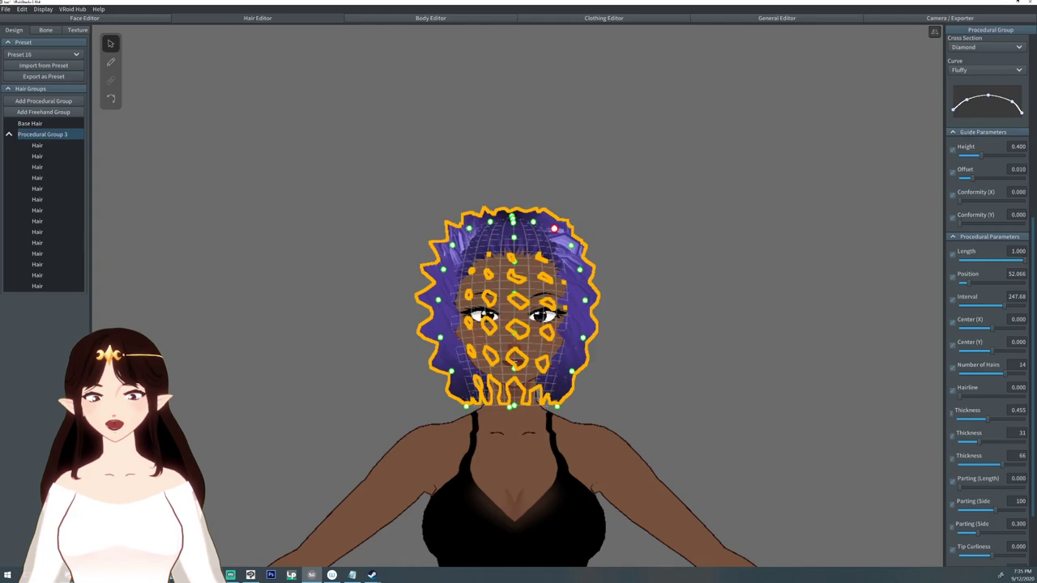
{"action": "scroll", "coordinate": [987, 308], "scroll_direction": "up", "scroll_amount": 5}
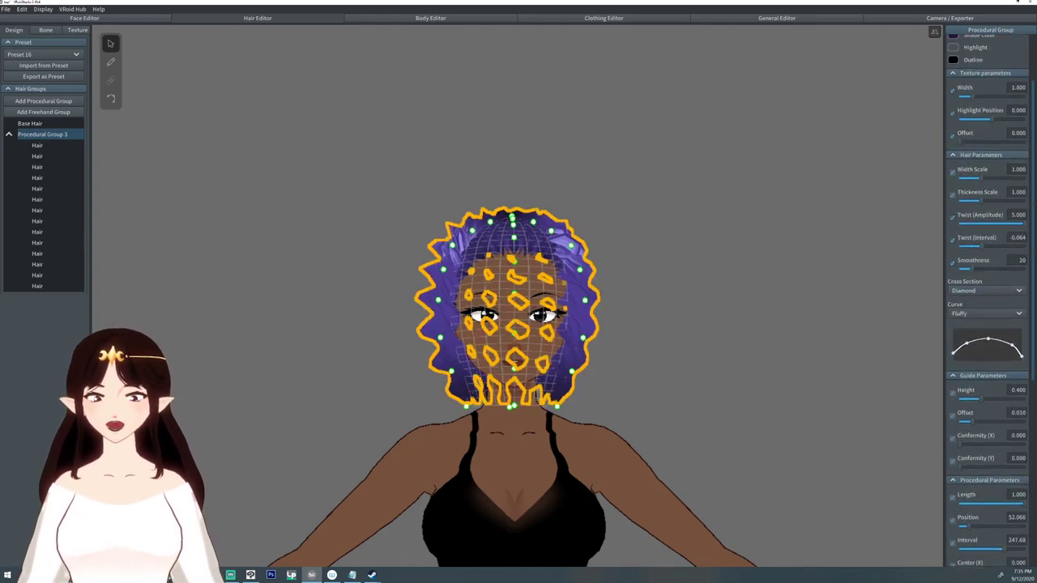
{"action": "left_click_drag", "start_coordinate": [982, 178], "coordinate": [969, 201]}
Increase the group's Number of Hairs to 20 to fill the back of the head.
{"action": "right_click_drag", "start_coordinate": [730, 316], "coordinate": [474, 316]}
{"action": "scroll", "coordinate": [987, 299], "scroll_direction": "down", "scroll_amount": 3}
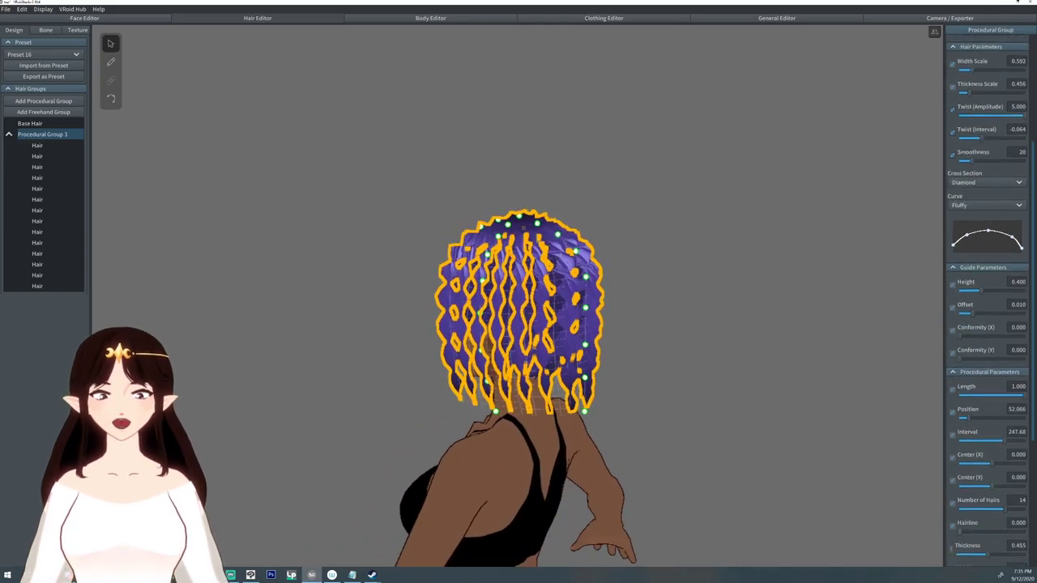
{"action": "left_click_drag", "start_coordinate": [1005, 510], "coordinate": [1026, 510]}
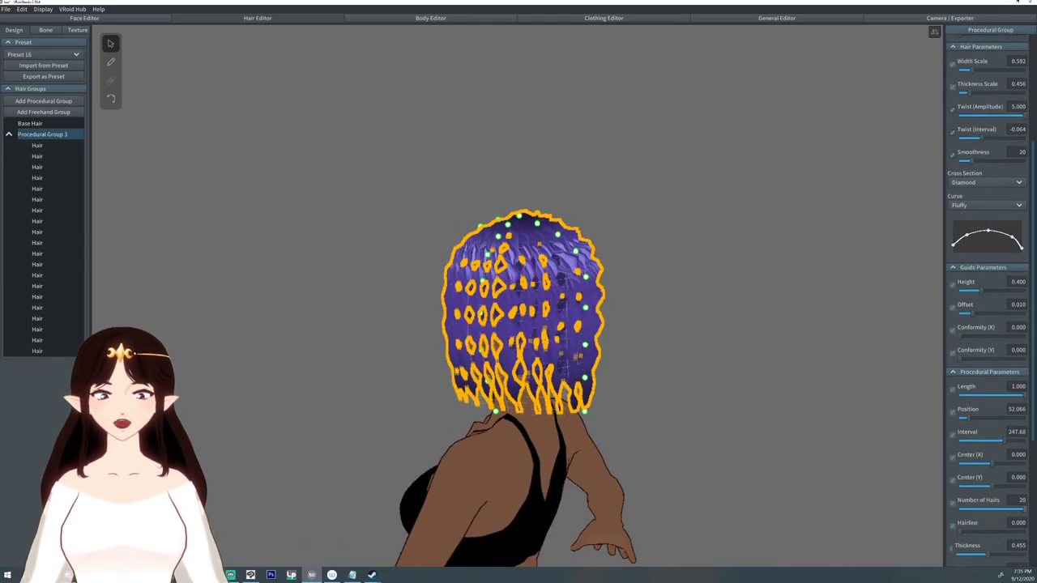
{"action": "right_click_drag", "start_coordinate": [486, 324], "coordinate": [656, 324]}
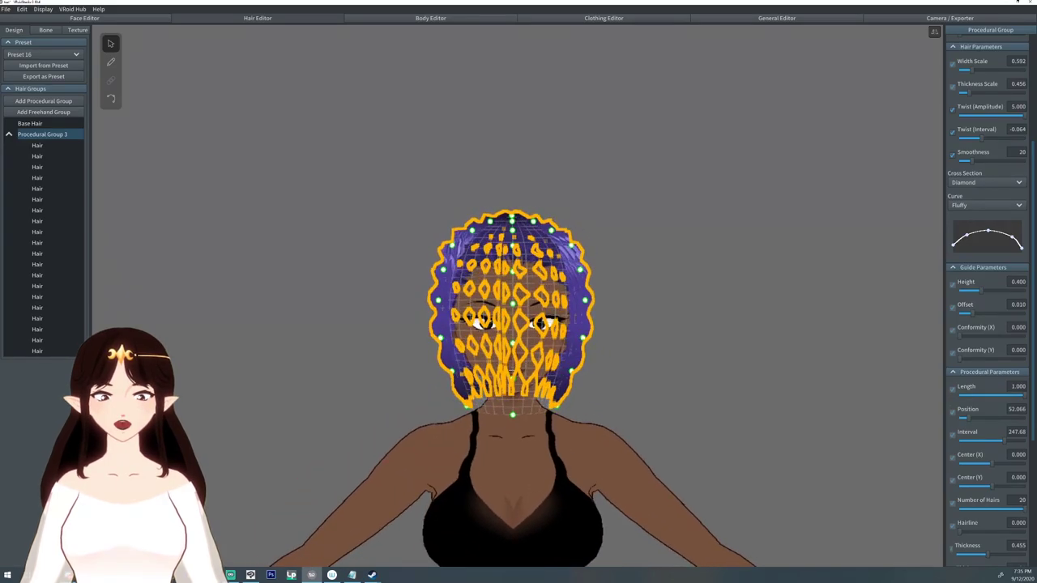
{"action": "left_click", "coordinate": [673, 324]}
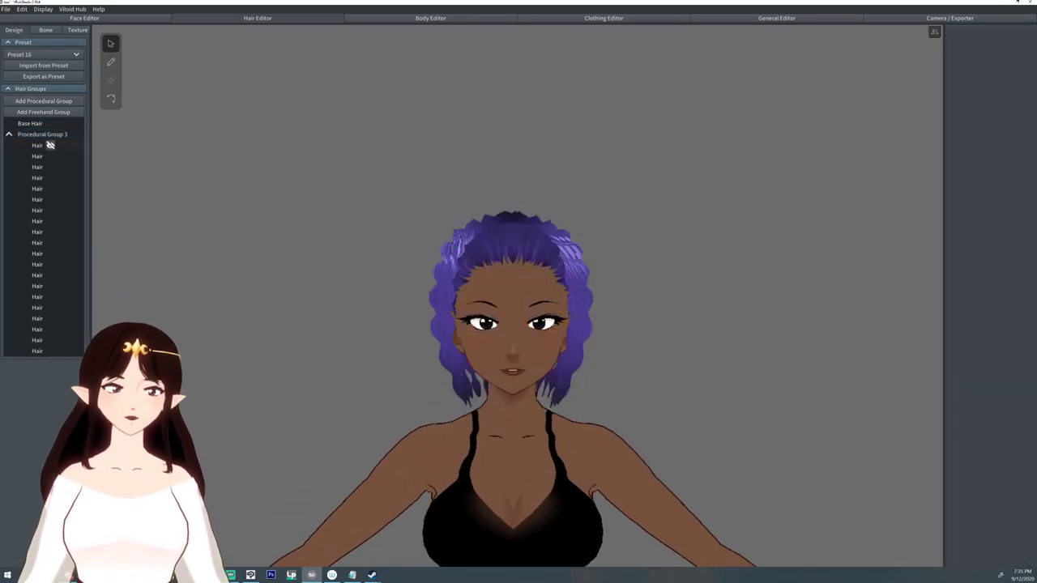
Pull the group's lower side guide points inward on both sides so the hair tapers closely around the jaw and neck.
{"action": "left_click", "coordinate": [48, 134]}
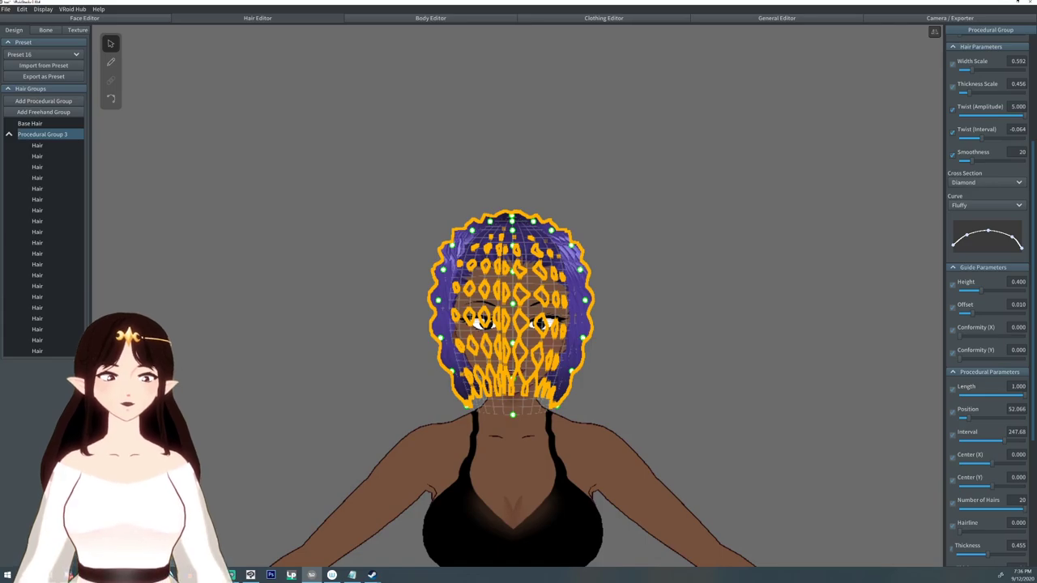
{"action": "right_click_drag", "start_coordinate": [487, 341], "coordinate": [539, 323]}
{"action": "scroll", "coordinate": [502, 324], "scroll_direction": "up", "scroll_amount": 3}
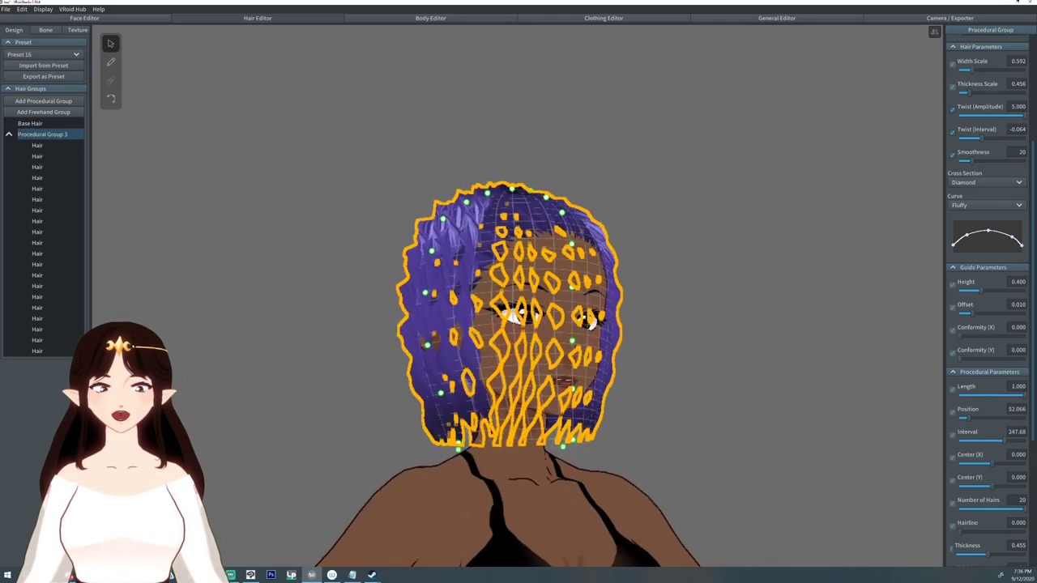
{"action": "right_click_drag", "start_coordinate": [389, 458], "coordinate": [454, 458]}
{"action": "left_click_drag", "start_coordinate": [572, 443], "coordinate": [566, 430]}
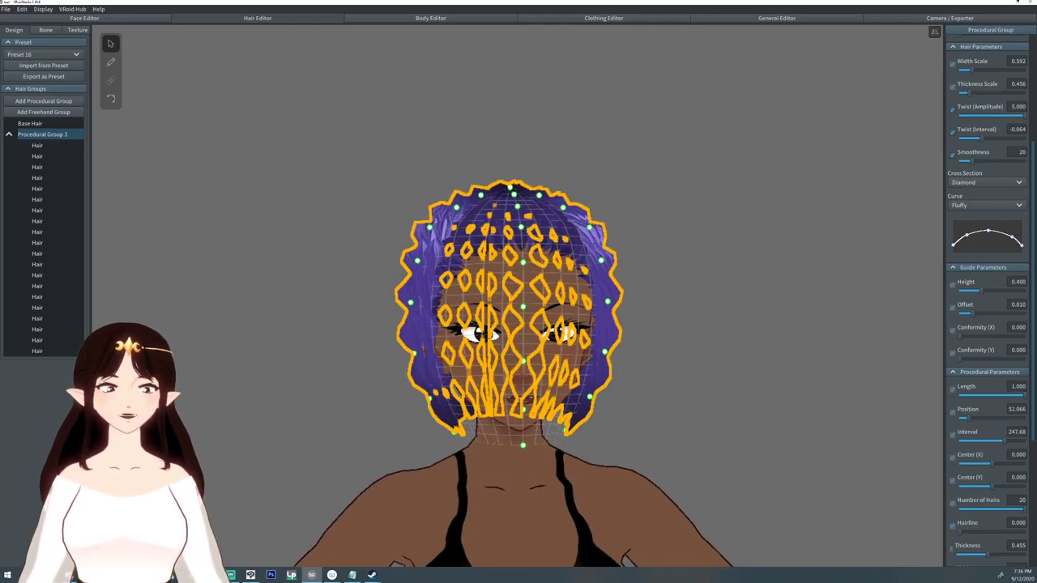
{"action": "right_click_drag", "start_coordinate": [523, 356], "coordinate": [512, 368]}
{"action": "left_click_drag", "start_coordinate": [606, 351], "coordinate": [598, 352]}
{"action": "left_click_drag", "start_coordinate": [590, 396], "coordinate": [553, 429]}
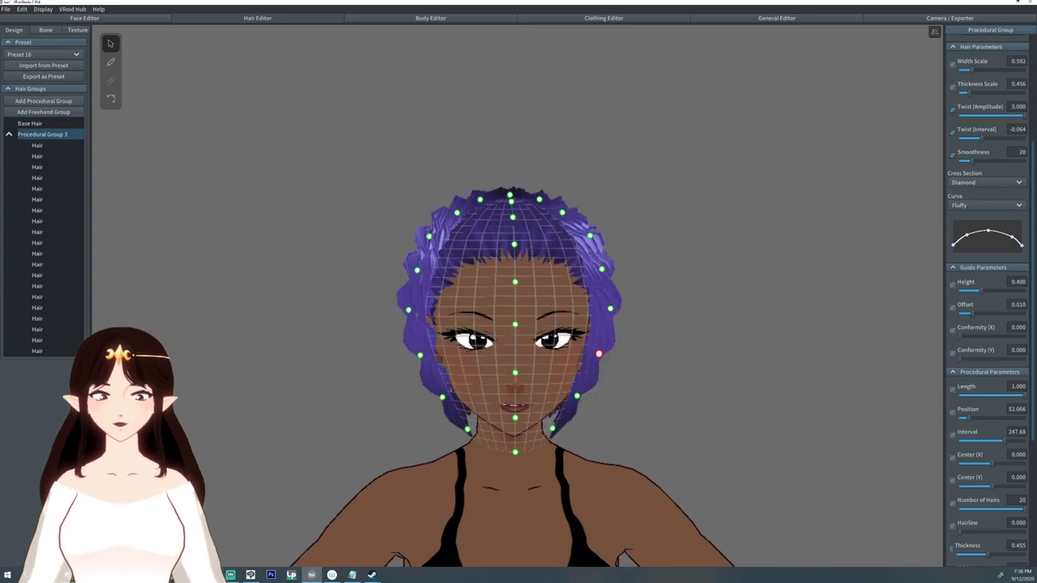
Tuck the guide's lower back points toward the nape, and with mirroring off pull its three lowest front points forward.
{"action": "right_click_drag", "start_coordinate": [599, 353], "coordinate": [461, 355]}
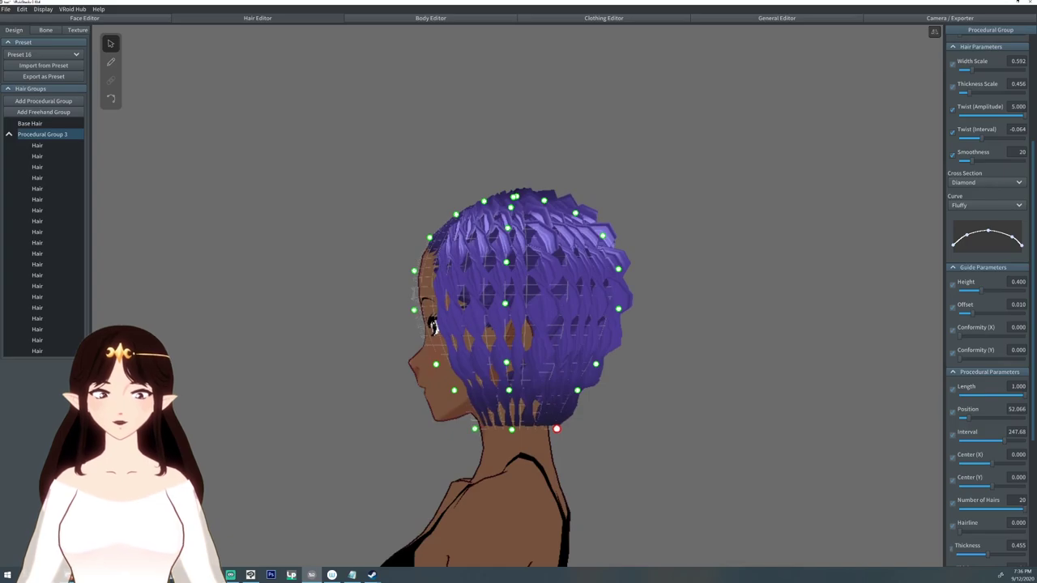
{"action": "right_click_drag", "start_coordinate": [405, 324], "coordinate": [766, 324]}
{"action": "left_click", "coordinate": [934, 32]}
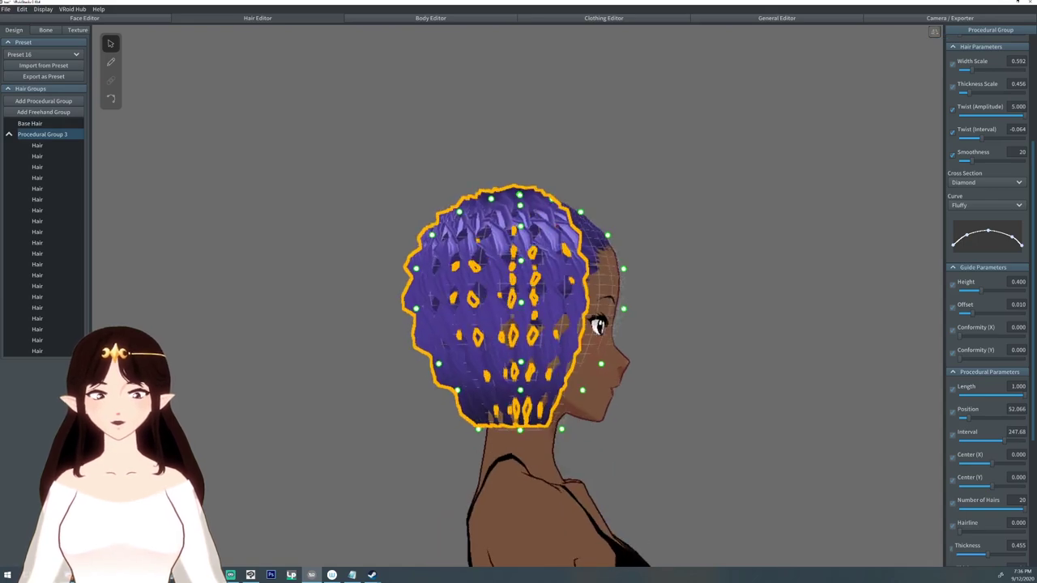
{"action": "left_click_drag", "start_coordinate": [583, 390], "coordinate": [605, 392]}
{"action": "left_click_drag", "start_coordinate": [561, 429], "coordinate": [607, 434]}
{"action": "left_click_drag", "start_coordinate": [601, 364], "coordinate": [619, 361]}
{"action": "right_click_drag", "start_coordinate": [649, 362], "coordinate": [584, 362]}
{"action": "left_click", "coordinate": [696, 341]}
{"action": "mouse_move", "coordinate": [696, 341]}
{"action": "right_mouse_down"}
{"action": "mouse_move", "coordinate": [681, 340]}
{"action": "mouse_move", "coordinate": [701, 333]}
{"action": "right_mouse_up"}
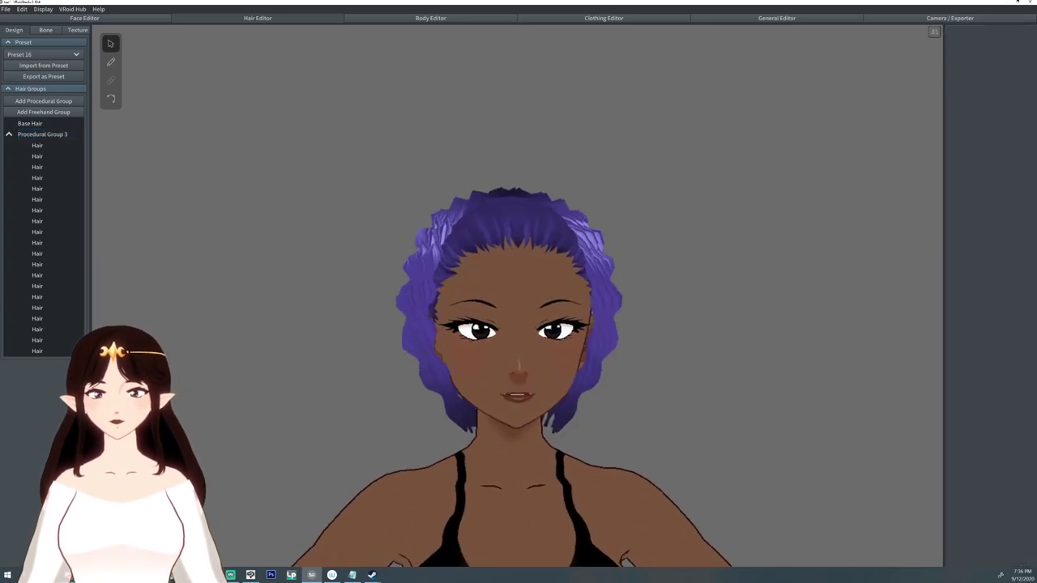
Clone Procedural Group 3 and set the copy's guide Offset to 0.016.
{"action": "left_click", "coordinate": [74, 135]}
{"action": "left_click", "coordinate": [9, 135]}
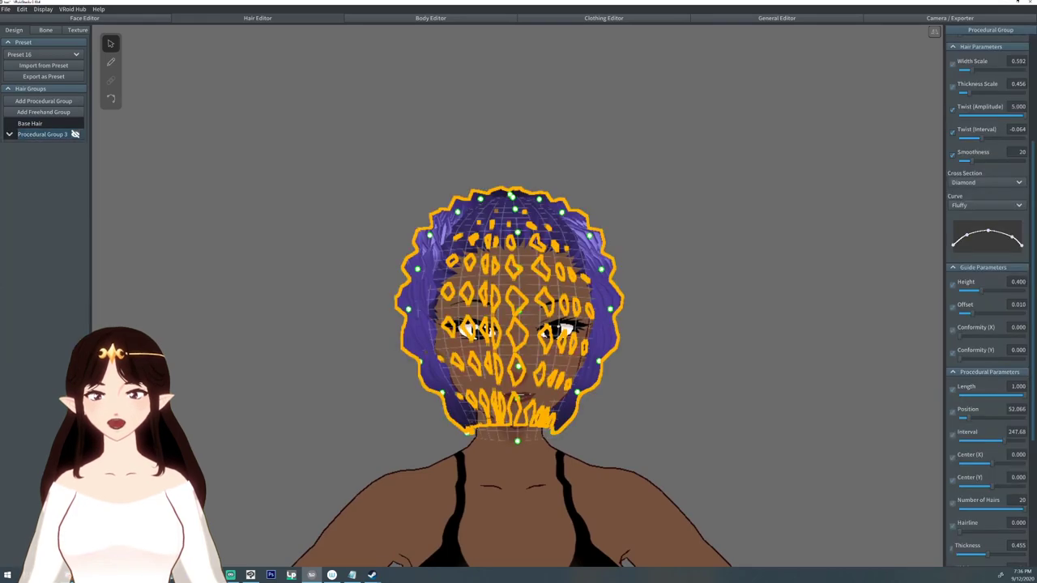
{"action": "right_click", "coordinate": [31, 136]}
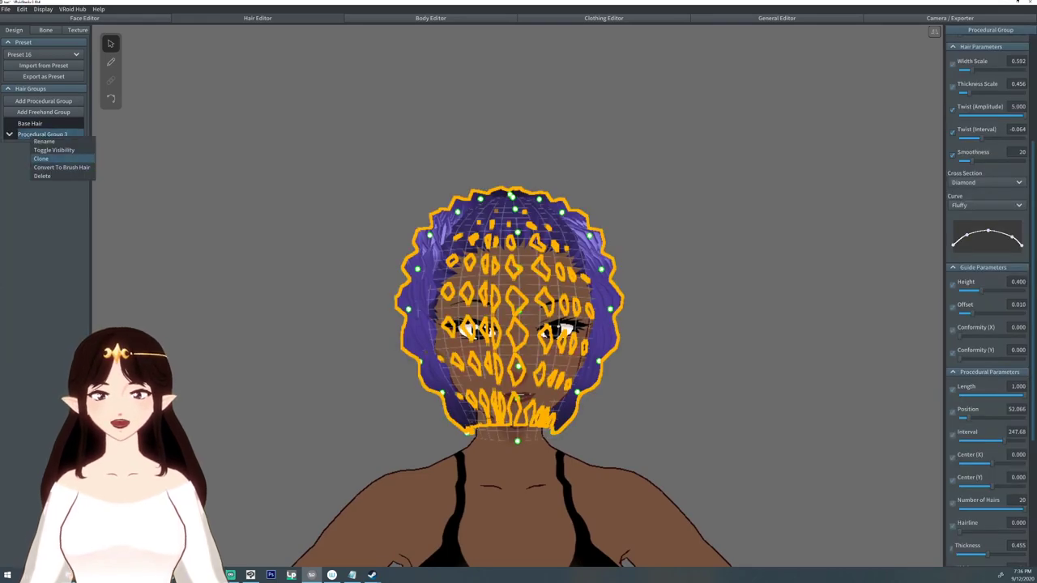
{"action": "left_click", "coordinate": [41, 158]}
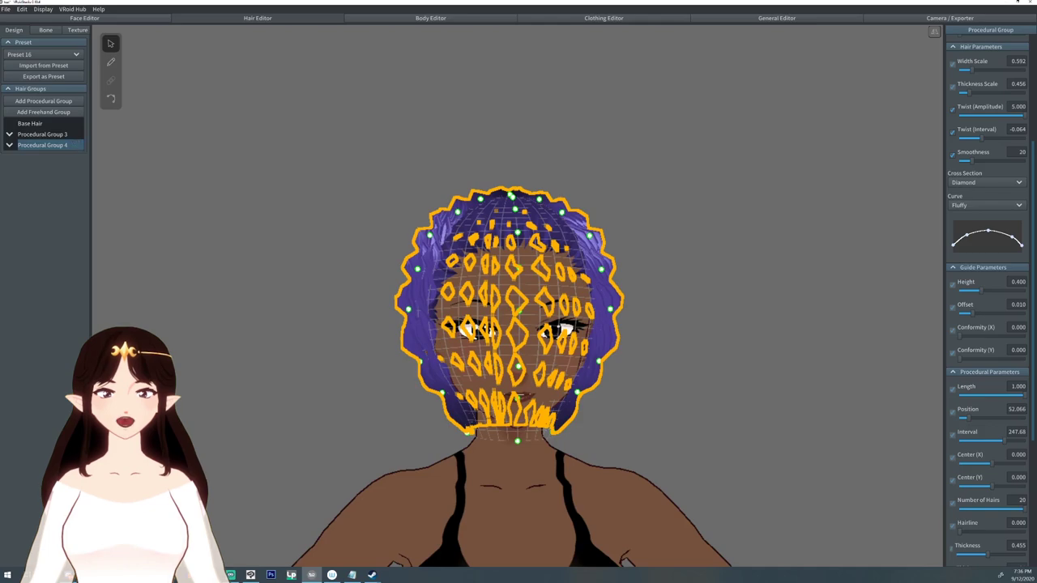
{"action": "left_click_drag", "start_coordinate": [972, 314], "coordinate": [980, 314]}
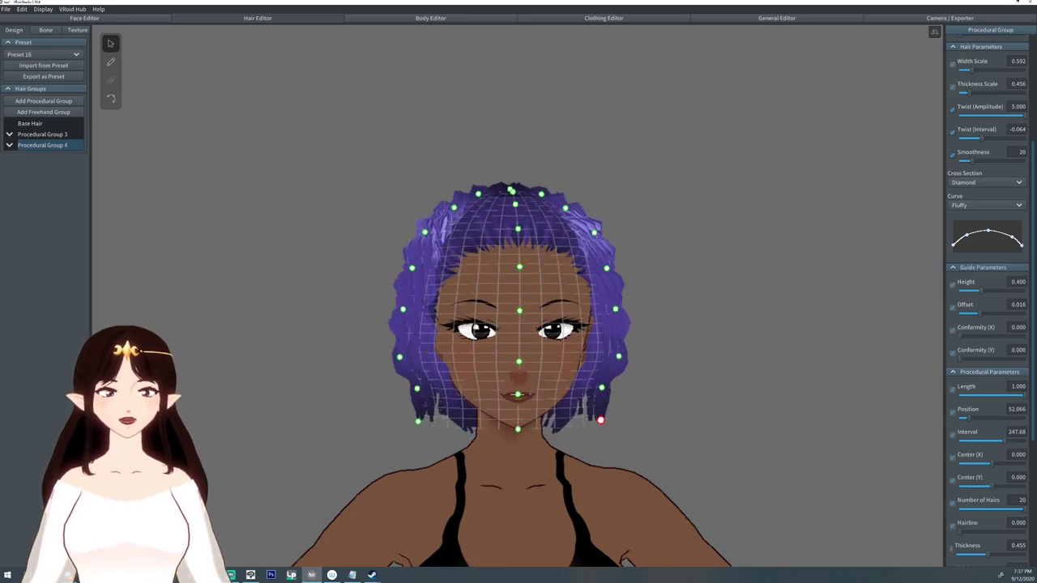
Pull the cloned group's middle side guide points slightly outward to widen the hair around the temples.
{"action": "right_click_drag", "start_coordinate": [628, 350], "coordinate": [604, 352]}
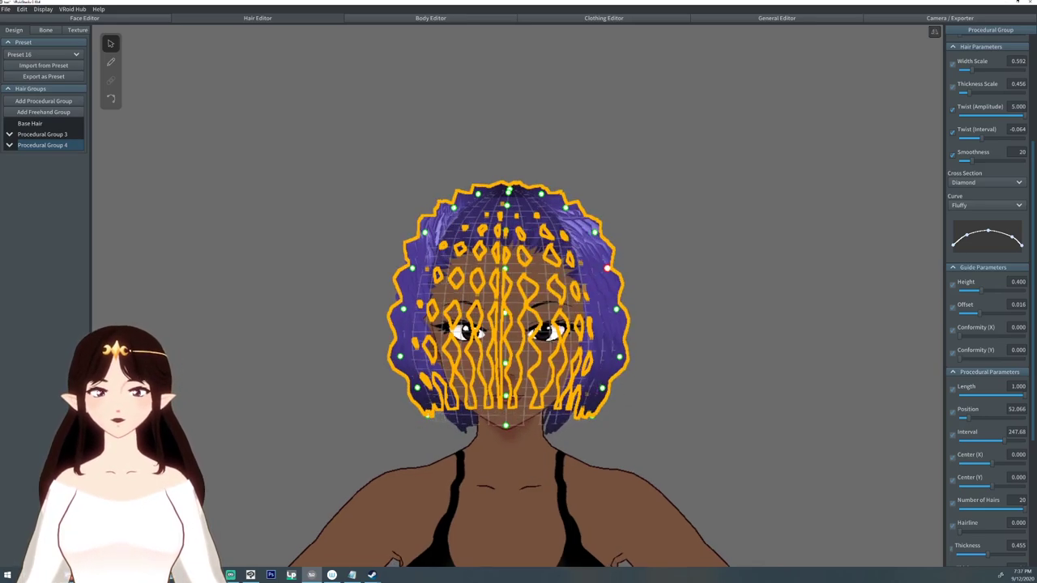
{"action": "left_click_drag", "start_coordinate": [607, 269], "coordinate": [613, 268]}
{"action": "left_click_drag", "start_coordinate": [617, 310], "coordinate": [624, 306]}
Push Procedural Group 4's back guide points outward and raise its upper back point to round out the back of the head.
{"action": "right_click_drag", "start_coordinate": [624, 307], "coordinate": [742, 315]}
{"action": "right_click_drag", "start_coordinate": [556, 341], "coordinate": [601, 328]}
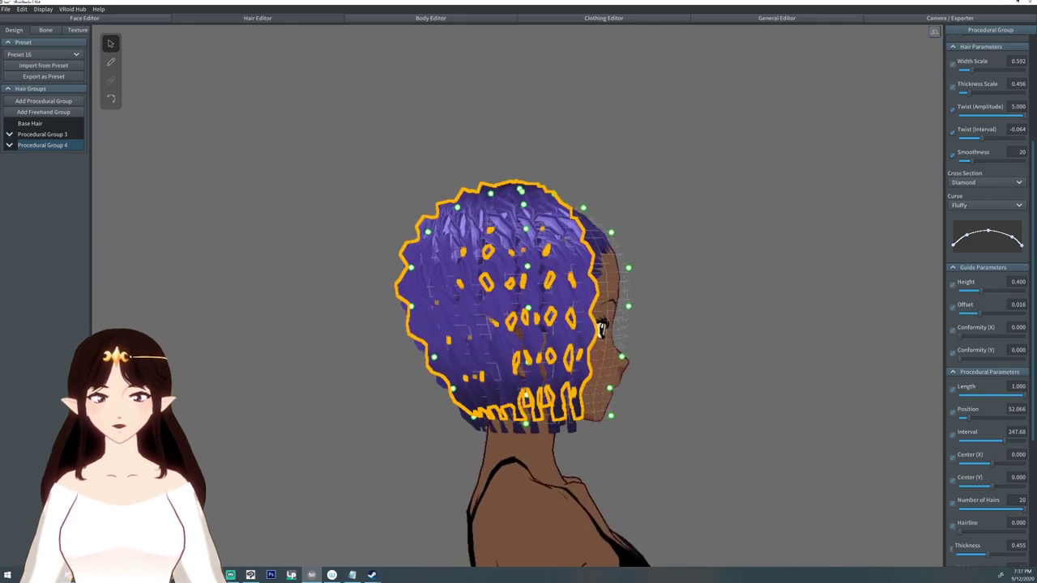
{"action": "left_click_drag", "start_coordinate": [434, 358], "coordinate": [413, 358]}
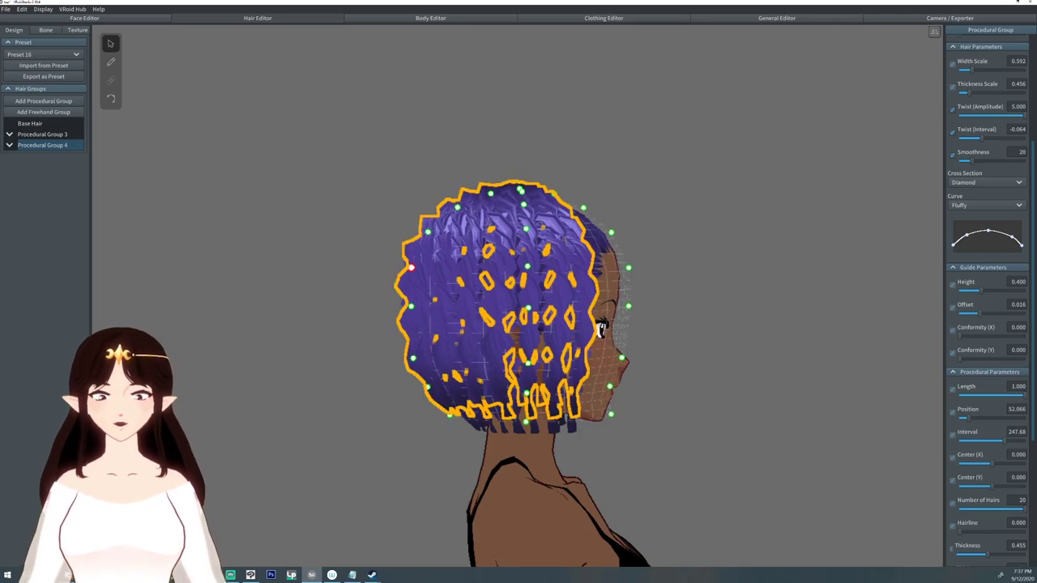
{"action": "left_click_drag", "start_coordinate": [412, 267], "coordinate": [401, 262]}
{"action": "left_click_drag", "start_coordinate": [412, 306], "coordinate": [399, 307]}
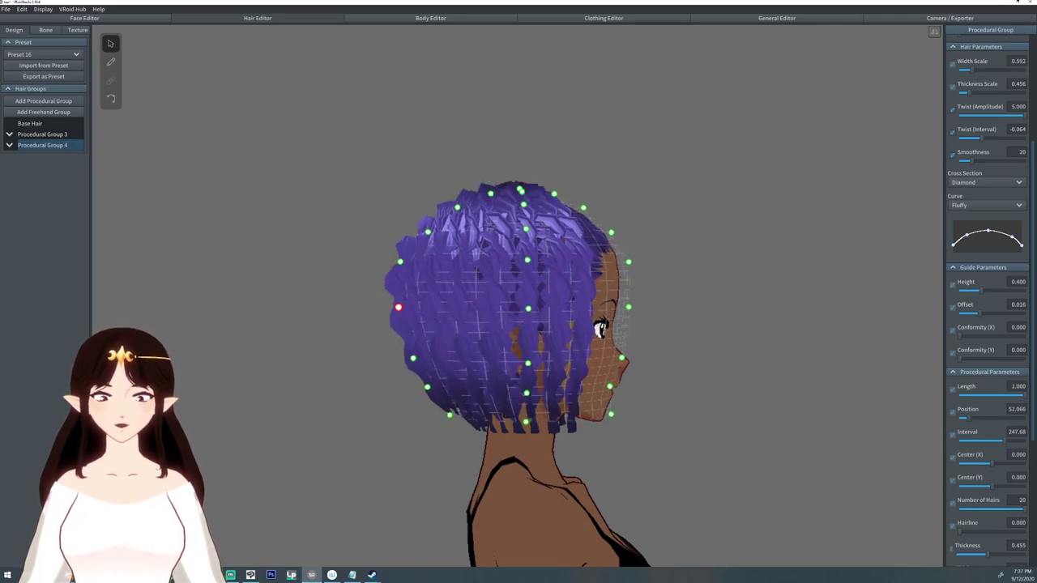
{"action": "left_click_drag", "start_coordinate": [427, 232], "coordinate": [453, 197]}
Widen the strands of Procedural Group 4 by setting Width Scale to 0.703.
{"action": "right_click_drag", "start_coordinate": [470, 227], "coordinate": [308, 230]}
{"action": "scroll", "coordinate": [987, 300], "scroll_direction": "down", "scroll_amount": 5}
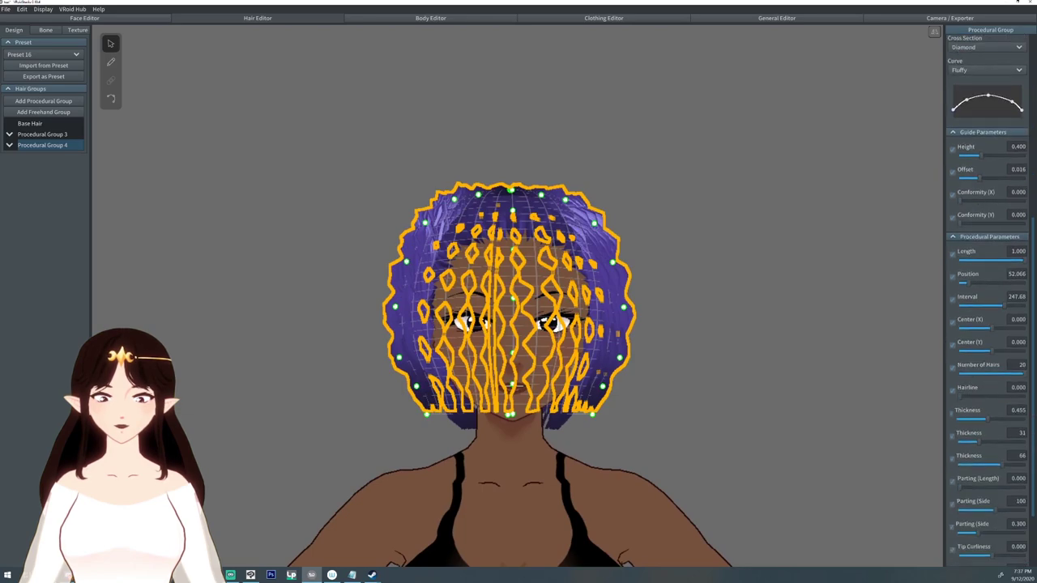
{"action": "scroll", "coordinate": [987, 300], "scroll_direction": "up", "scroll_amount": 8}
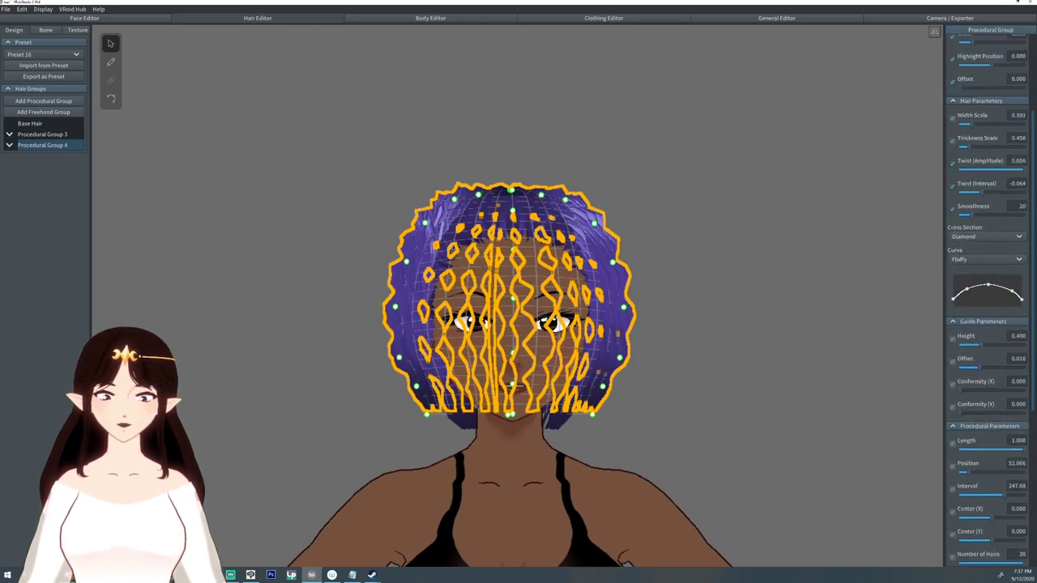
{"action": "left_click_drag", "start_coordinate": [971, 178], "coordinate": [975, 178]}
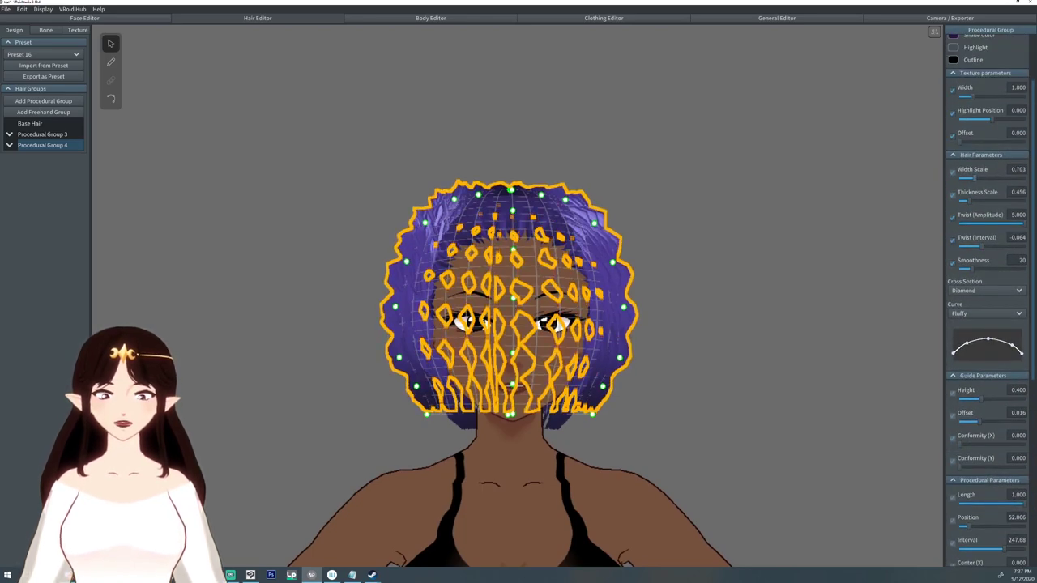
{"action": "key", "text": "Escape"}
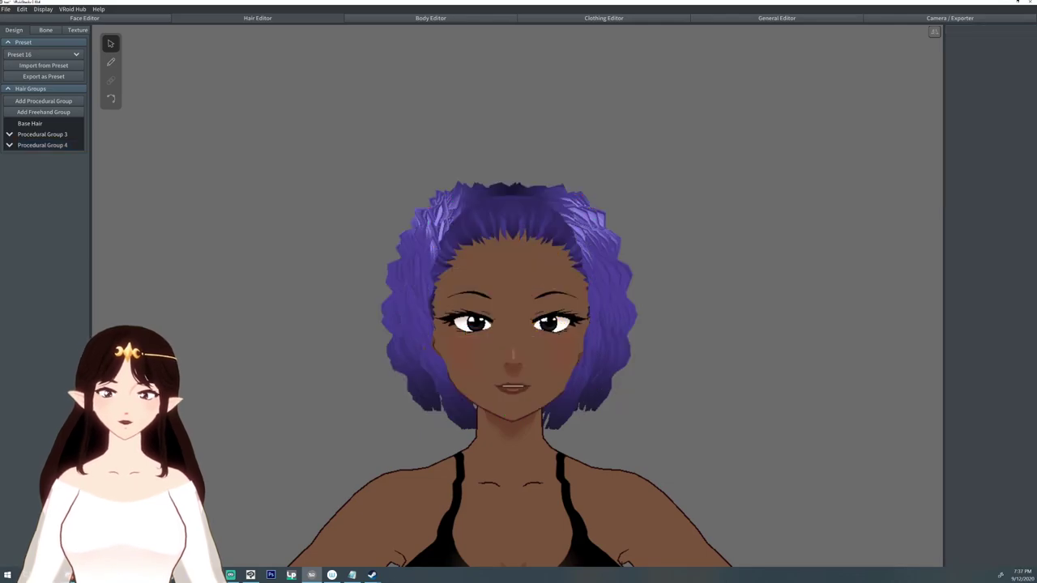
Clone Procedural Group 4 and set the copy's Number of Hairs to 17.
{"action": "right_click", "coordinate": [42, 146]}
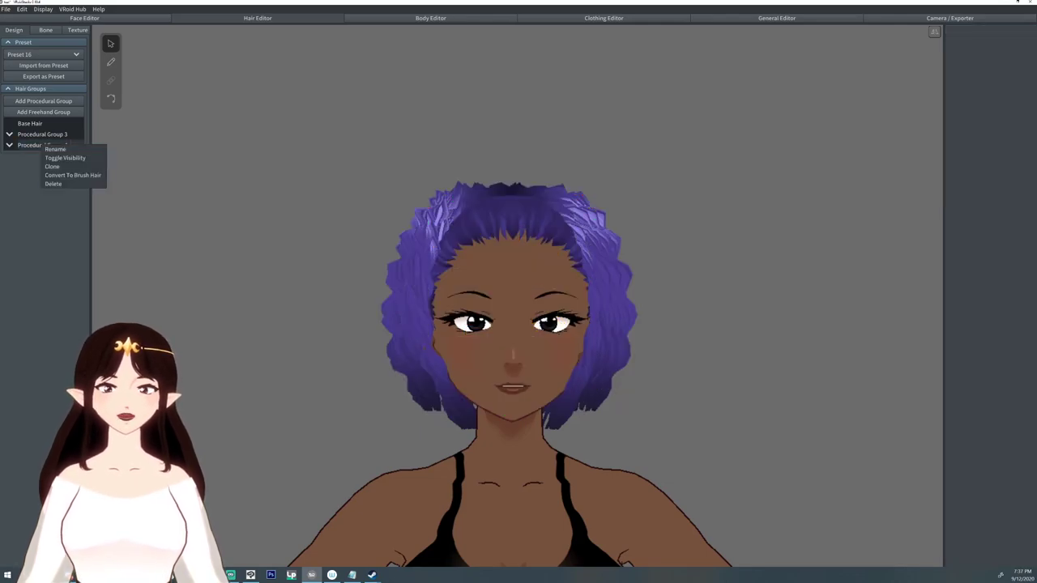
{"action": "left_click", "coordinate": [52, 166]}
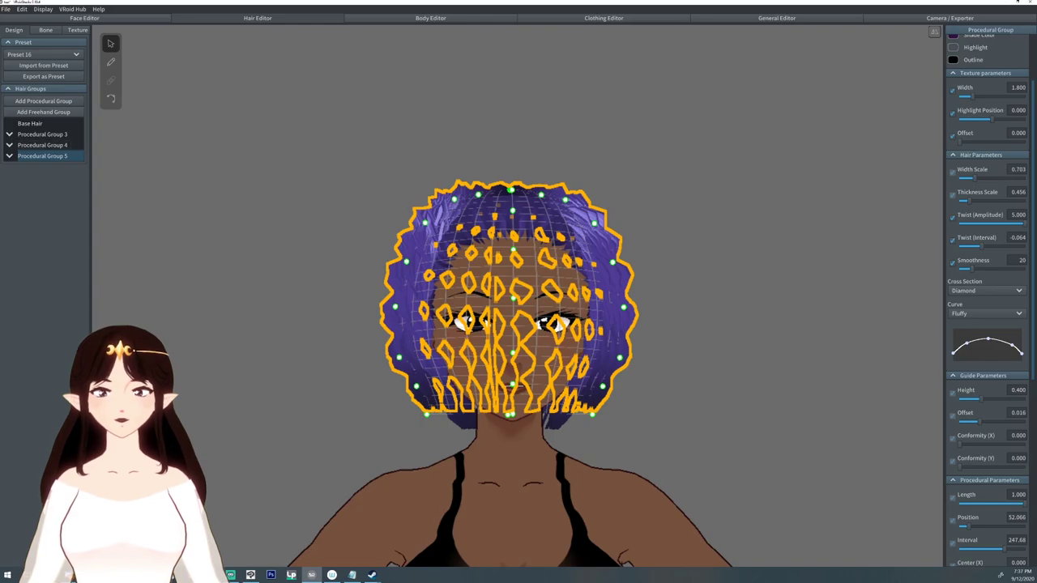
{"action": "scroll", "coordinate": [987, 324], "scroll_direction": "down", "scroll_amount": 3}
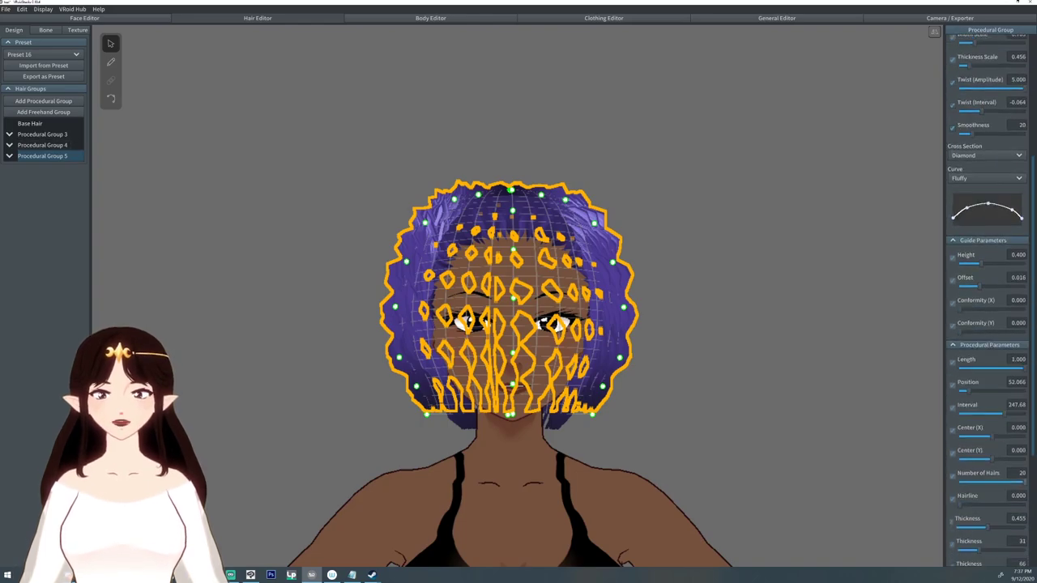
{"action": "left_click_drag", "start_coordinate": [1025, 482], "coordinate": [1015, 482]}
Set Procedural Group 5's Width Scale to 0.802 and its guide Offset to 0.022.
{"action": "right_click_drag", "start_coordinate": [697, 324], "coordinate": [696, 365]}
{"action": "scroll", "coordinate": [986, 324], "scroll_direction": "up", "scroll_amount": 3}
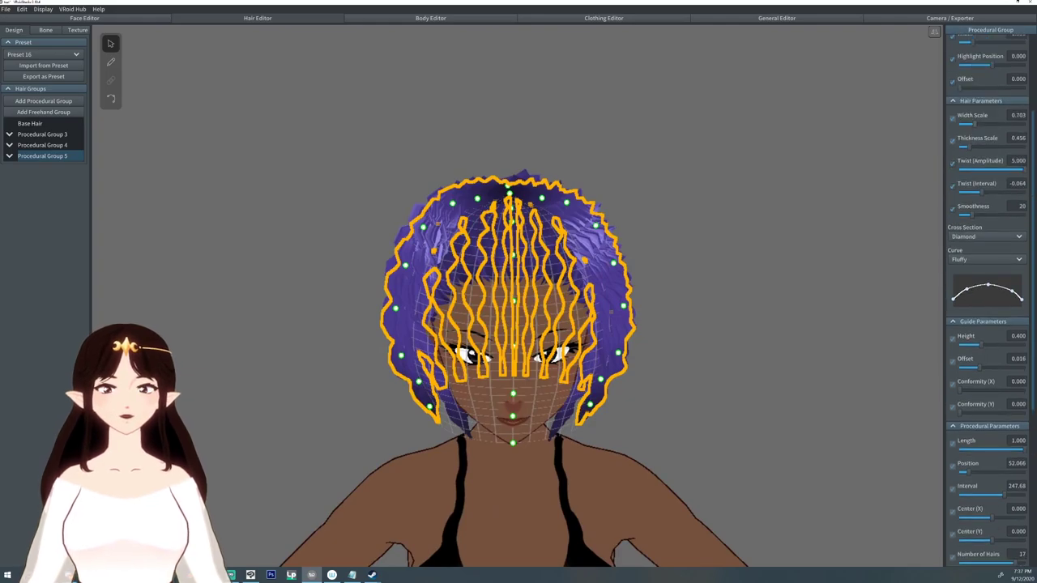
{"action": "left_click_drag", "start_coordinate": [975, 124], "coordinate": [977, 124]}
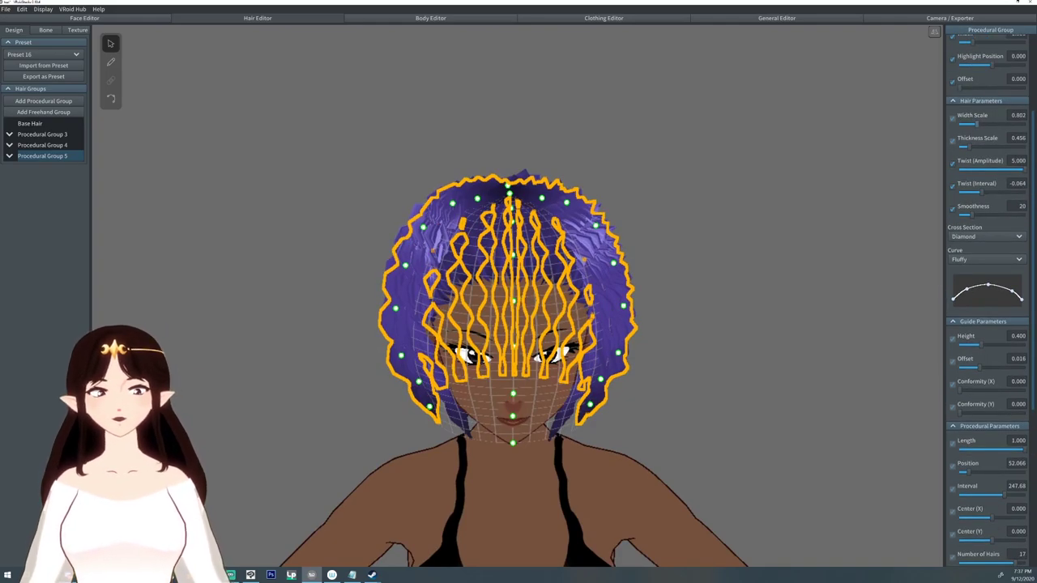
{"action": "left_click_drag", "start_coordinate": [980, 368], "coordinate": [989, 368]}
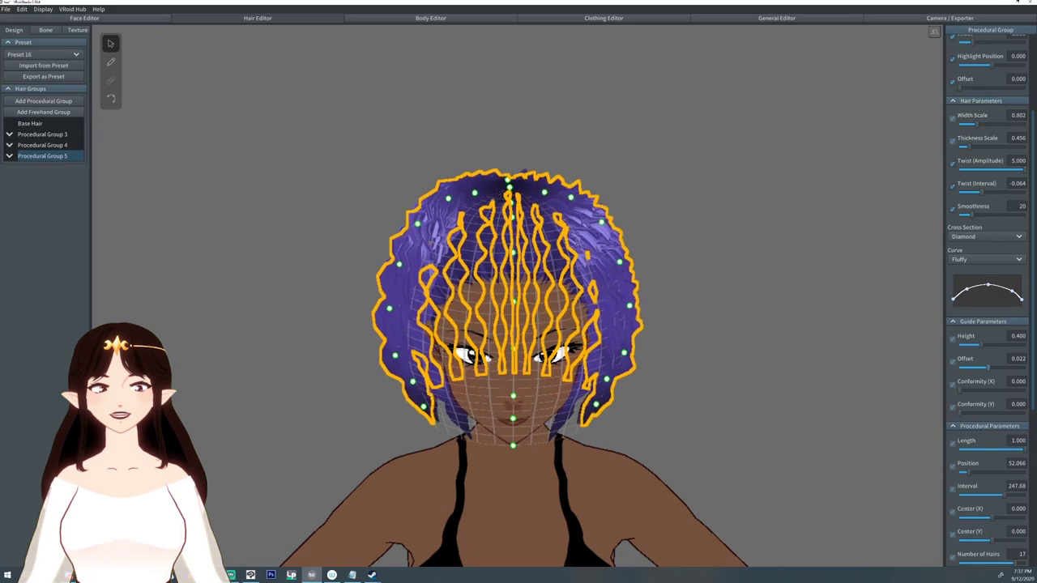
Pull Procedural Group 5's middle and lower side guide points outward to give the hair a wider outline from the front.
{"action": "right_click_drag", "start_coordinate": [730, 364], "coordinate": [705, 328]}
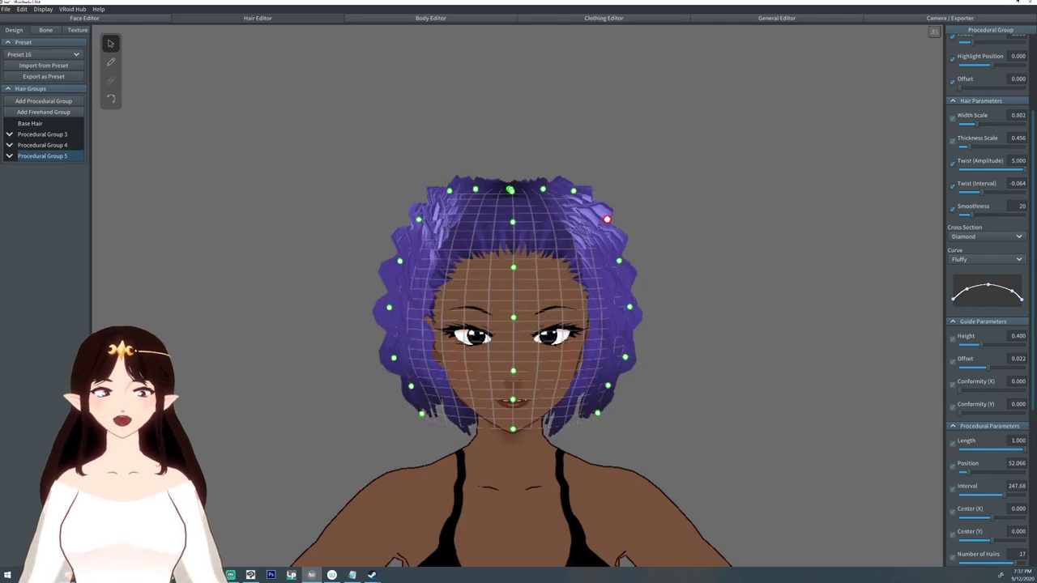
{"action": "left_click_drag", "start_coordinate": [625, 264], "coordinate": [626, 264]}
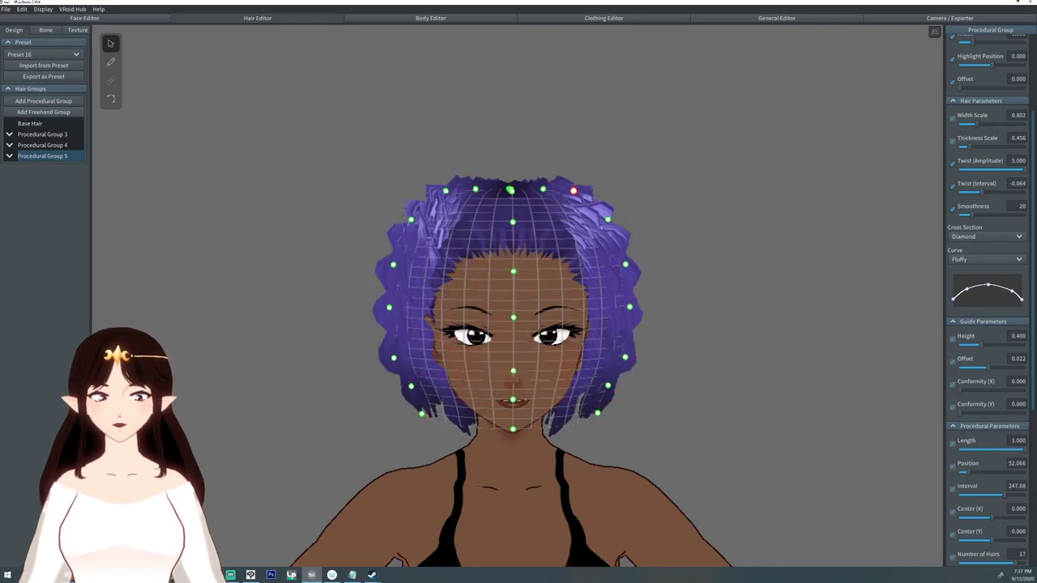
{"action": "left_click_drag", "start_coordinate": [630, 307], "coordinate": [639, 310]}
{"action": "left_click_drag", "start_coordinate": [626, 357], "coordinate": [634, 354]}
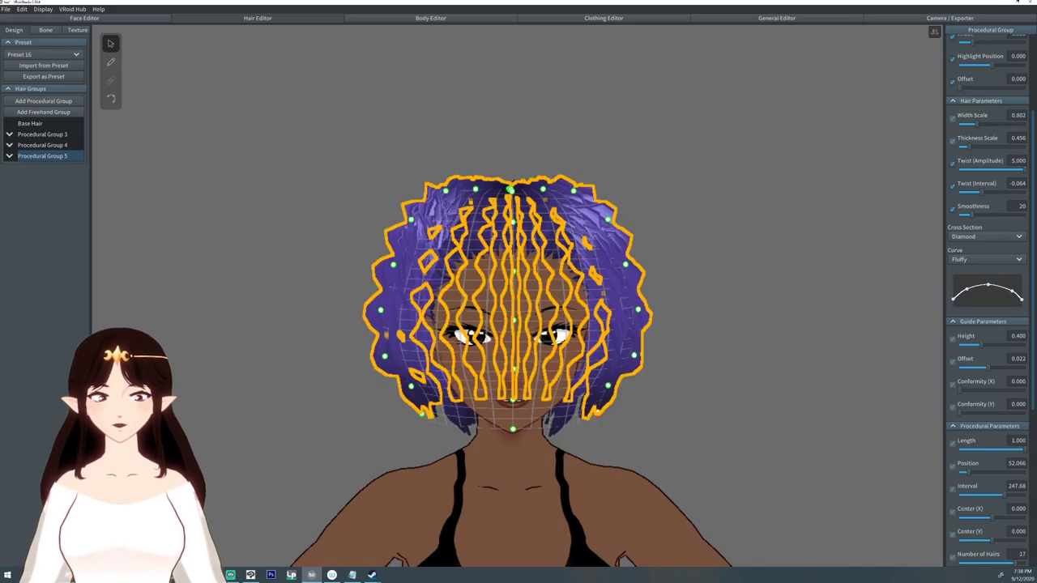
{"action": "left_click_drag", "start_coordinate": [598, 414], "coordinate": [627, 377]}
Pull Procedural Group 5's middle and lower back guide points outward to add volume behind the head.
{"action": "right_click_drag", "start_coordinate": [628, 377], "coordinate": [781, 372]}
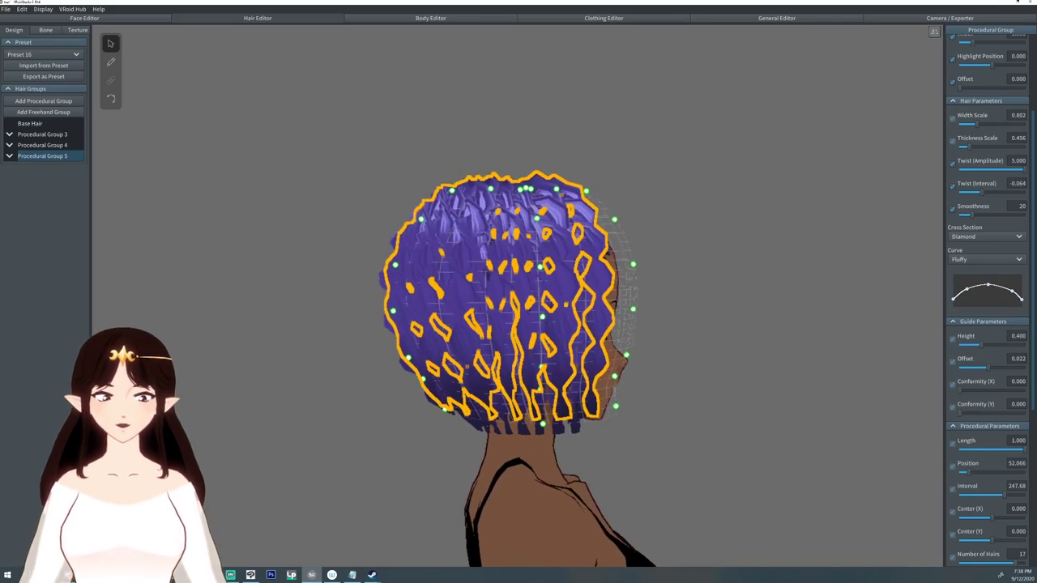
{"action": "left_click_drag", "start_coordinate": [393, 310], "coordinate": [373, 305]}
{"action": "left_click_drag", "start_coordinate": [408, 357], "coordinate": [375, 354]}
{"action": "left_click", "coordinate": [422, 380]}
{"action": "left_click_drag", "start_coordinate": [422, 380], "coordinate": [407, 381]}
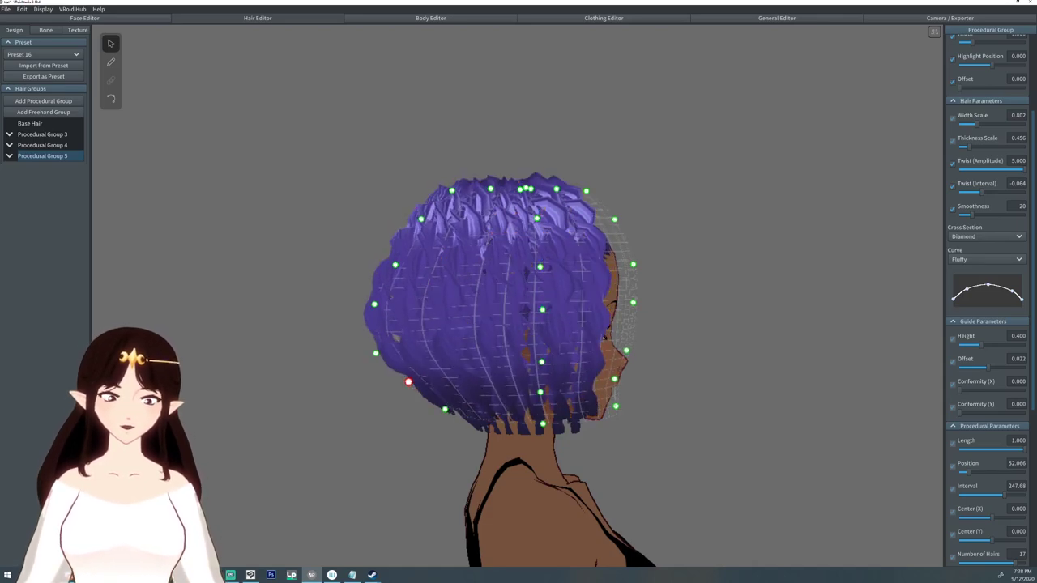
{"action": "left_click", "coordinate": [689, 377]}
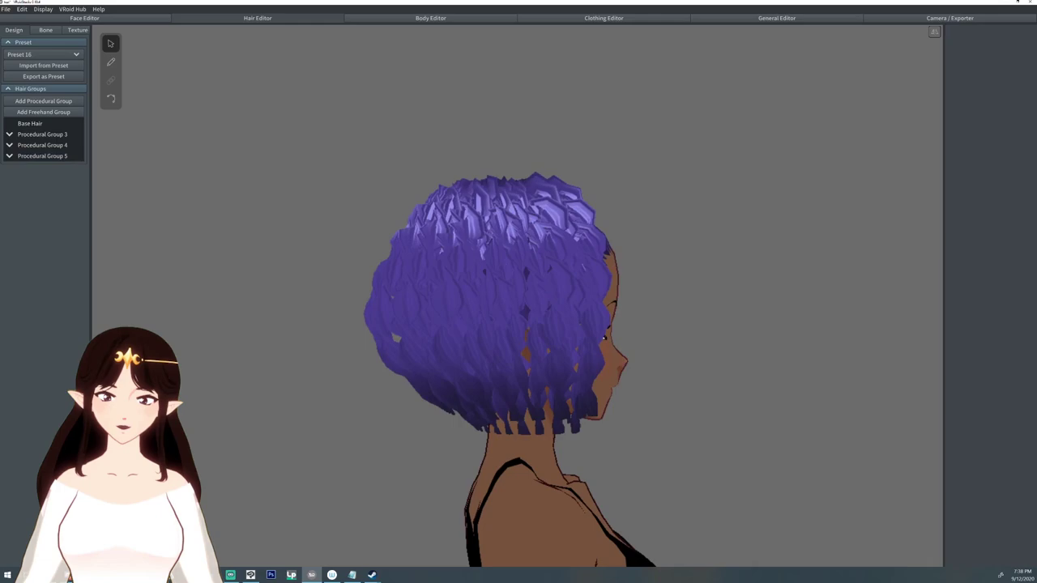
Flare Procedural Group 5's lowest back guide point outward and lift its upper back and crown points for a fuller top.
{"action": "left_click", "coordinate": [395, 337]}
{"action": "left_click", "coordinate": [73, 155]}
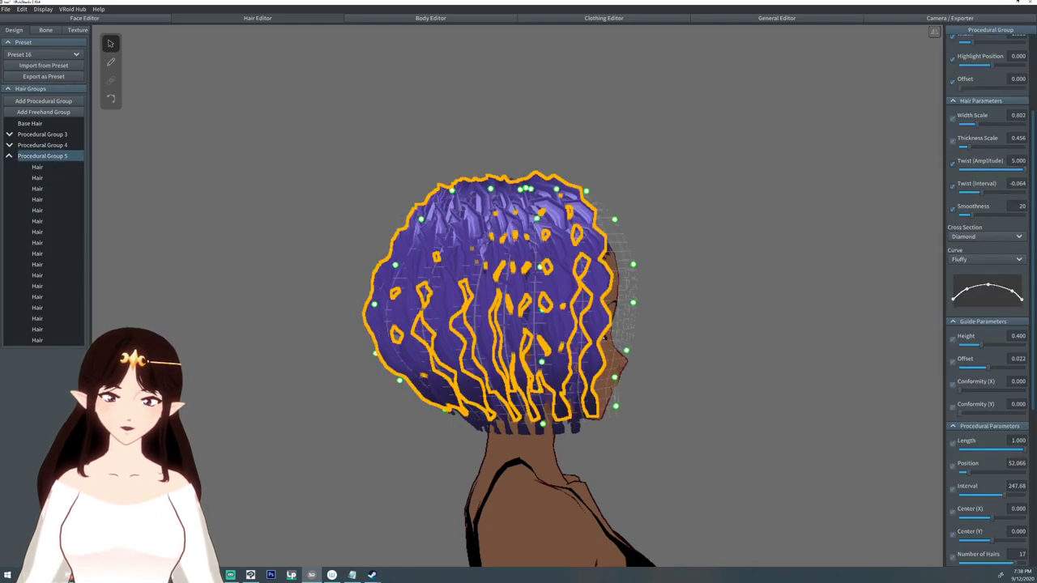
{"action": "left_click_drag", "start_coordinate": [445, 410], "coordinate": [405, 414]}
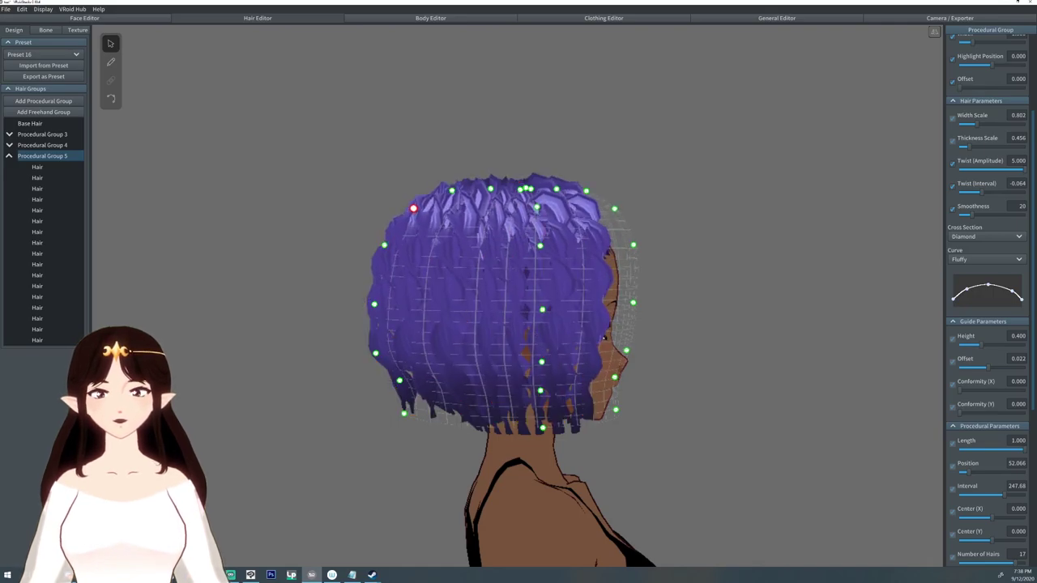
{"action": "left_click_drag", "start_coordinate": [452, 190], "coordinate": [452, 188]}
{"action": "right_click_drag", "start_coordinate": [451, 187], "coordinate": [413, 231]}
{"action": "left_click_drag", "start_coordinate": [488, 204], "coordinate": [498, 197]}
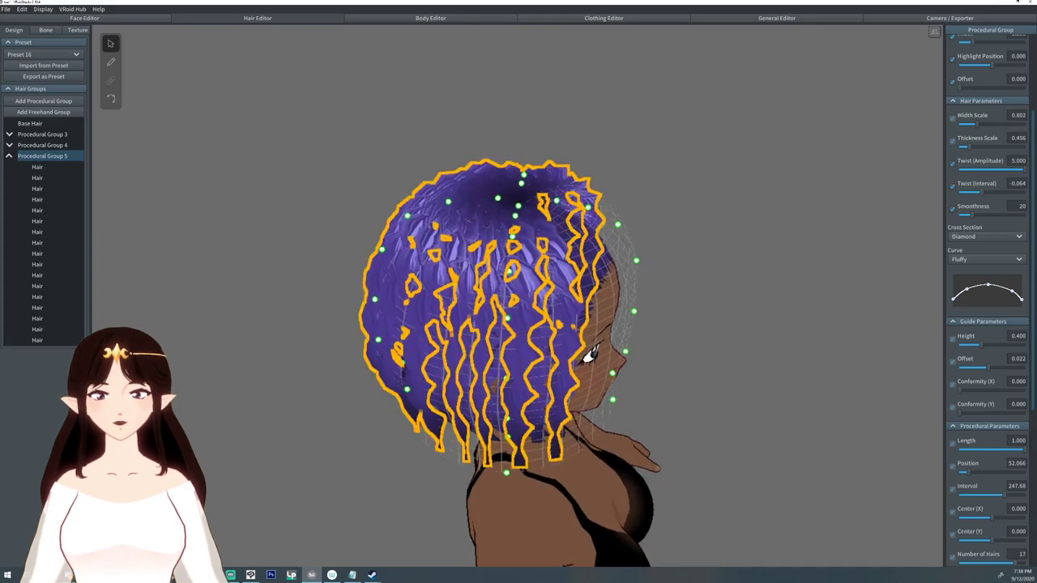
{"action": "right_click_drag", "start_coordinate": [497, 197], "coordinate": [381, 196]}
{"action": "left_click", "coordinate": [381, 196]}
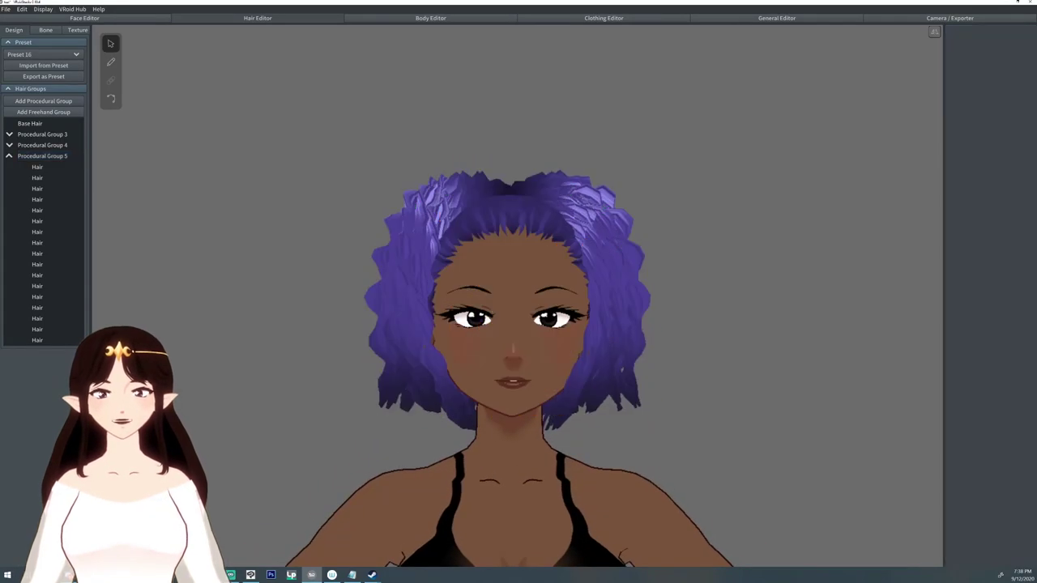
Spread Procedural Group 3's lowest guide points outward at both sides and the nape, and tuck the back point above them inward.
{"action": "left_click", "coordinate": [594, 293]}
{"action": "left_click_drag", "start_coordinate": [553, 433], "coordinate": [571, 437]}
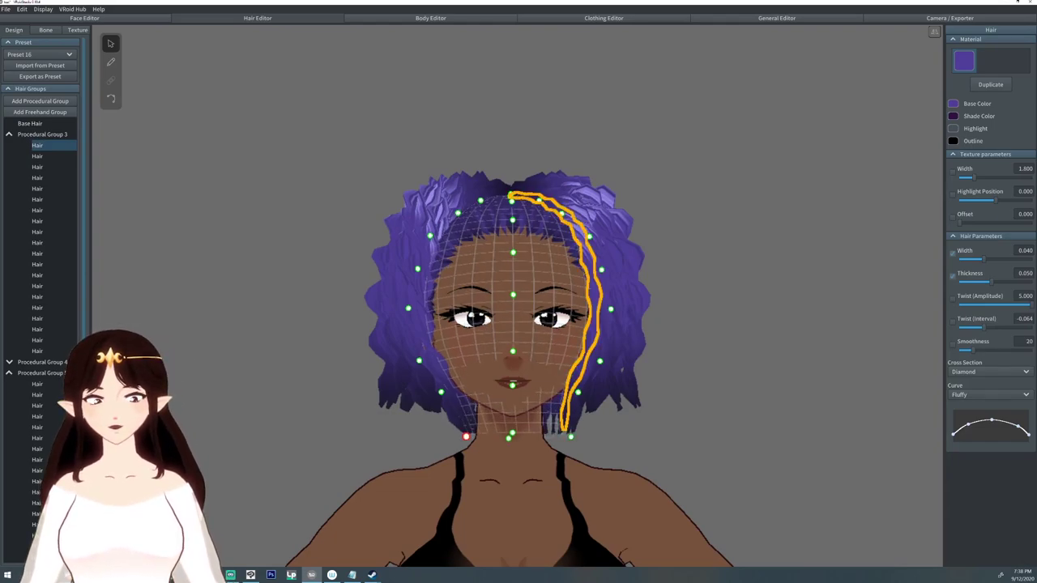
{"action": "left_click_drag", "start_coordinate": [466, 437], "coordinate": [450, 435]}
{"action": "right_click_drag", "start_coordinate": [450, 435], "coordinate": [624, 433]}
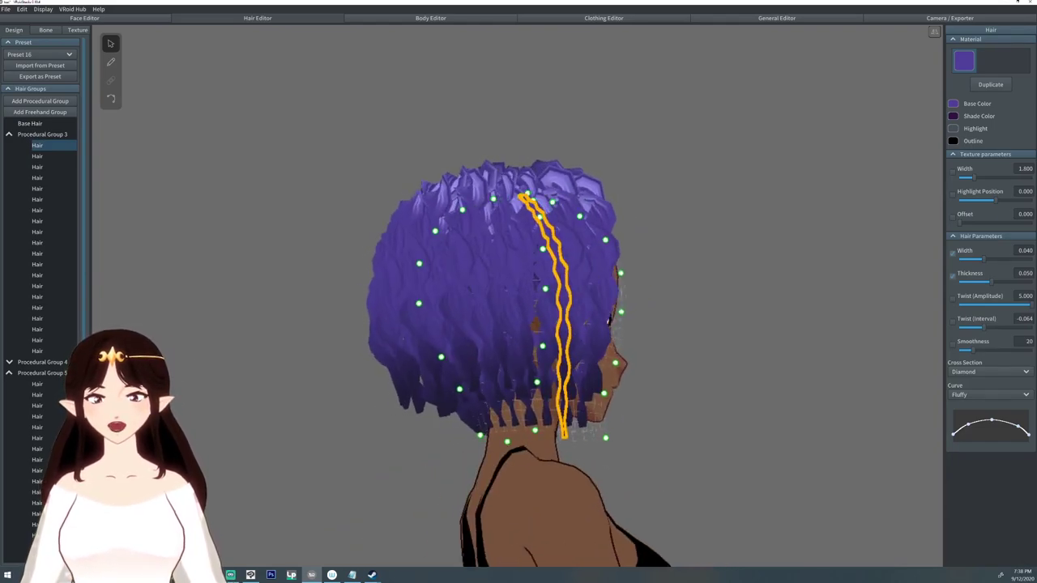
{"action": "left_click_drag", "start_coordinate": [481, 435], "coordinate": [468, 436]}
{"action": "left_click_drag", "start_coordinate": [460, 389], "coordinate": [469, 389]}
{"action": "left_click", "coordinate": [697, 389]}
Collapse the expanded hair groups and clone Procedural Group 5.
{"action": "right_click_drag", "start_coordinate": [697, 389], "coordinate": [522, 389]}
{"action": "scroll", "coordinate": [519, 340], "scroll_direction": "up", "scroll_amount": 2}
{"action": "scroll", "coordinate": [519, 340], "scroll_direction": "down", "scroll_amount": 1}
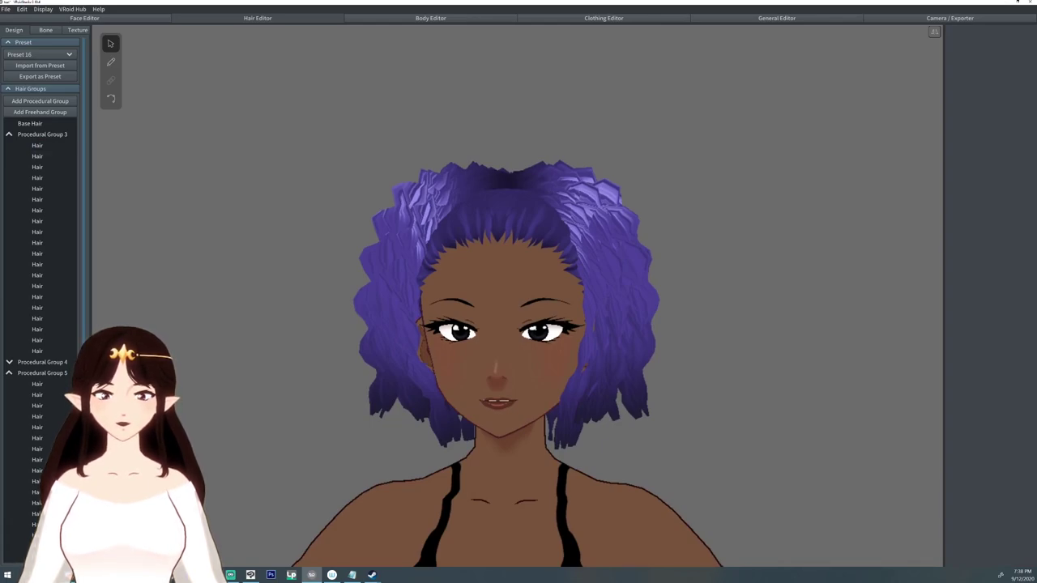
{"action": "left_click", "coordinate": [9, 134]}
{"action": "left_click", "coordinate": [45, 155]}
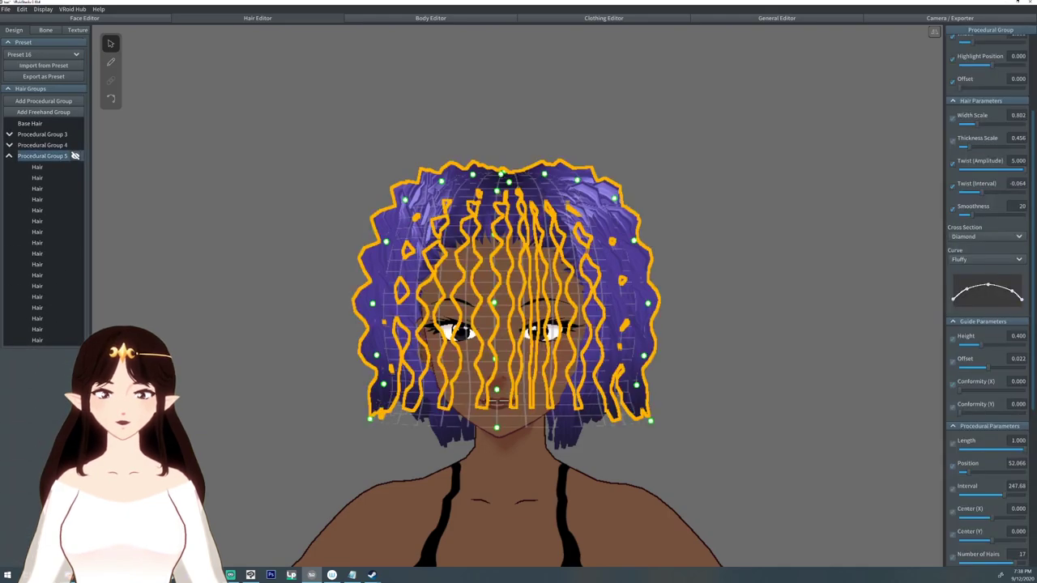
{"action": "left_click", "coordinate": [9, 155]}
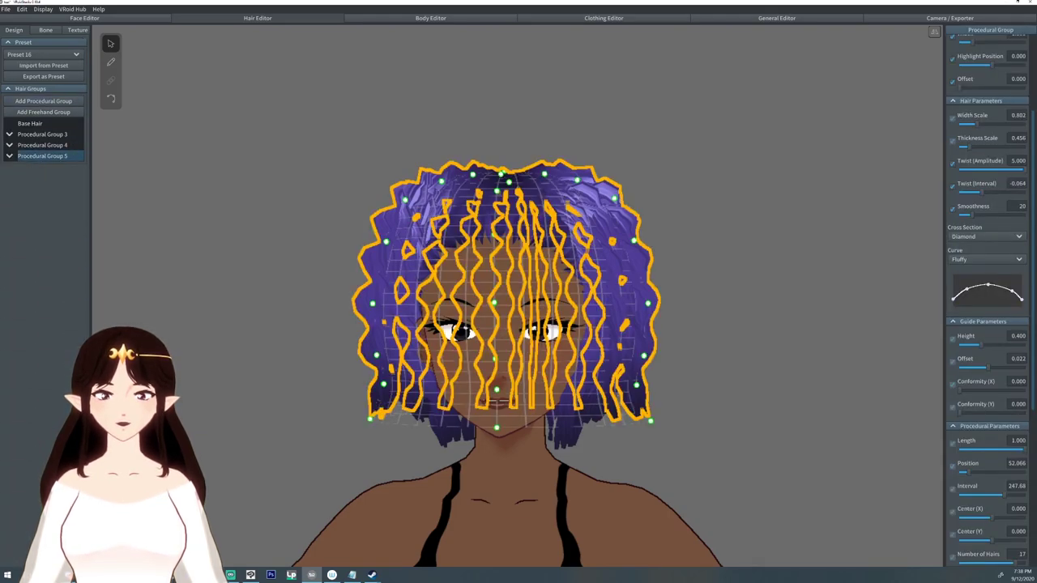
{"action": "right_click", "coordinate": [74, 155]}
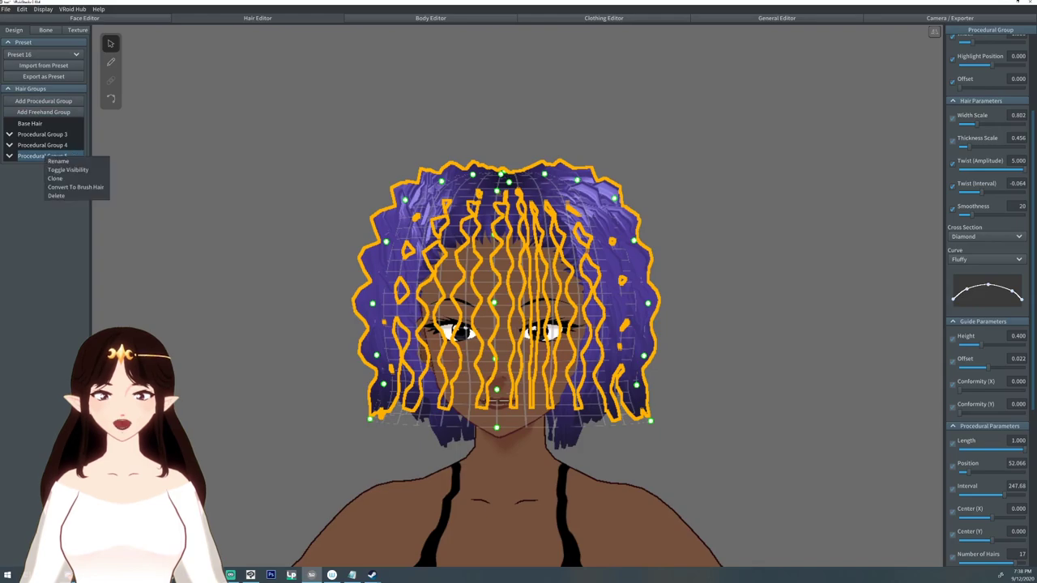
{"action": "left_click", "coordinate": [70, 179]}
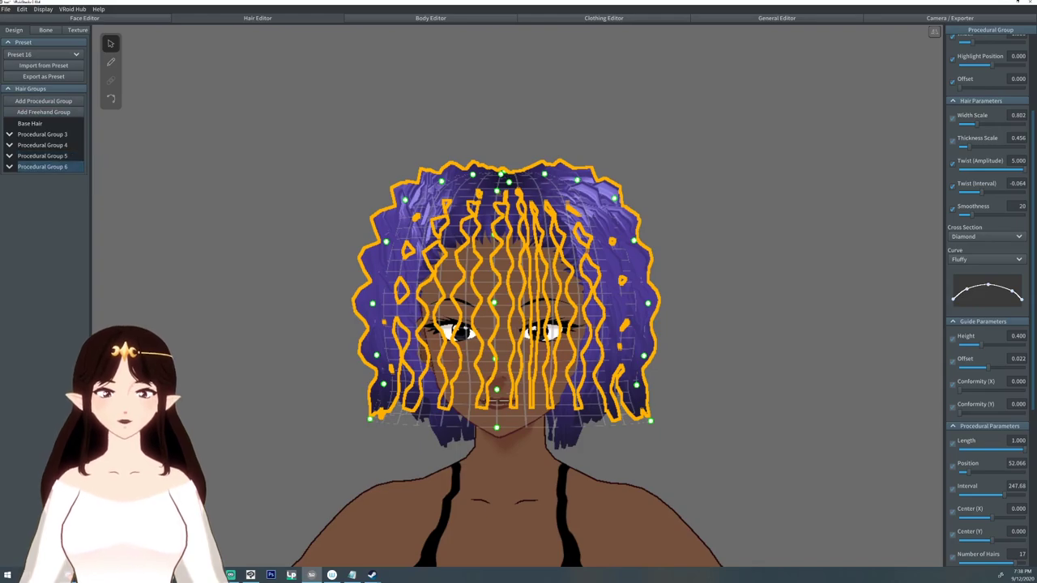
Set Procedural Group 6's guide offset to 0.025 and reduce its number of hairs to 13.
{"action": "right_click_drag", "start_coordinate": [518, 275], "coordinate": [522, 373]}
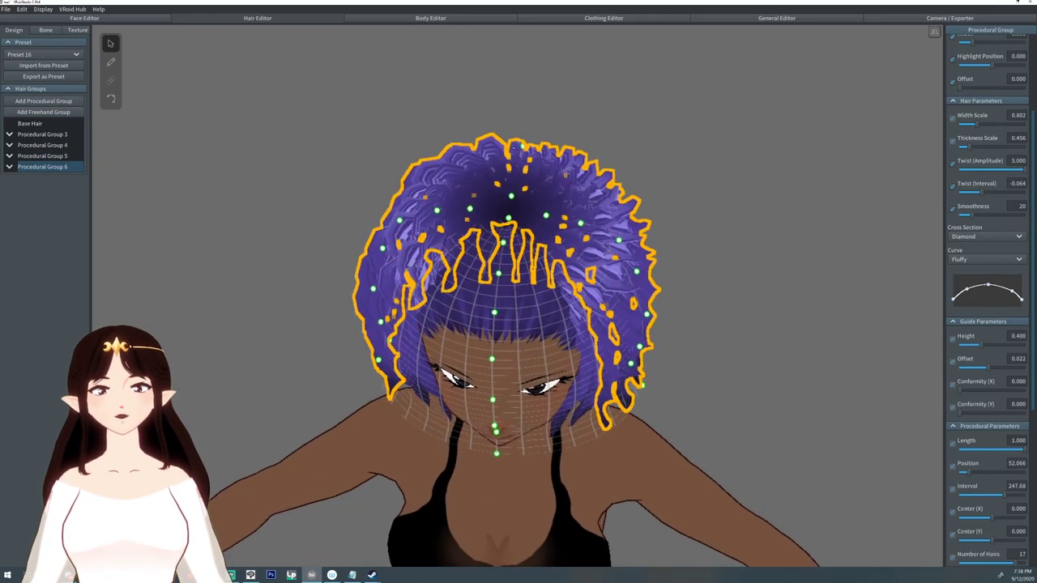
{"action": "left_click_drag", "start_coordinate": [989, 367], "coordinate": [993, 368]}
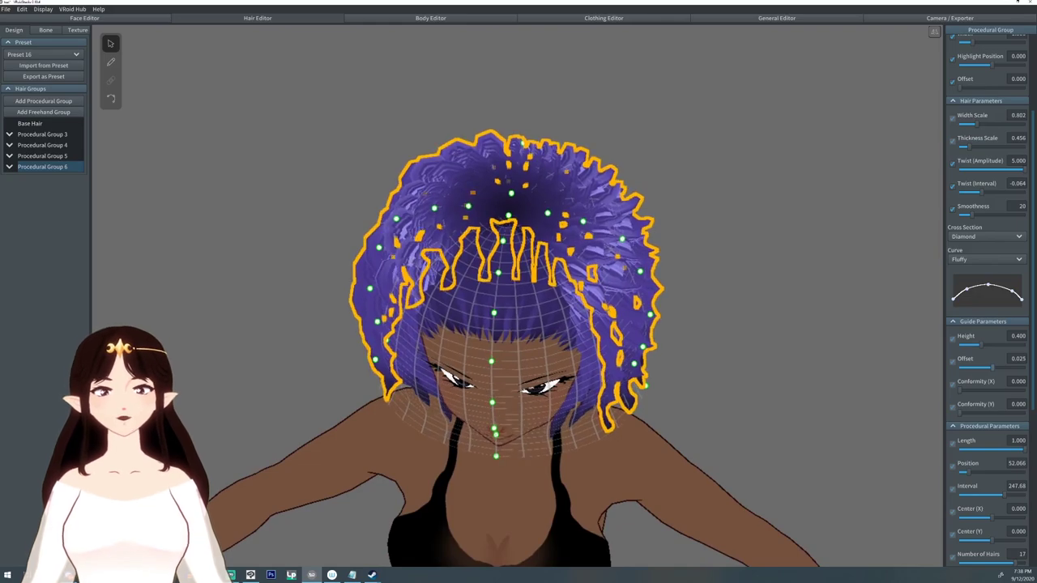
{"action": "scroll", "coordinate": [992, 368], "scroll_direction": "down", "scroll_amount": 2}
{"action": "left_click_drag", "start_coordinate": [1016, 482], "coordinate": [1002, 482]}
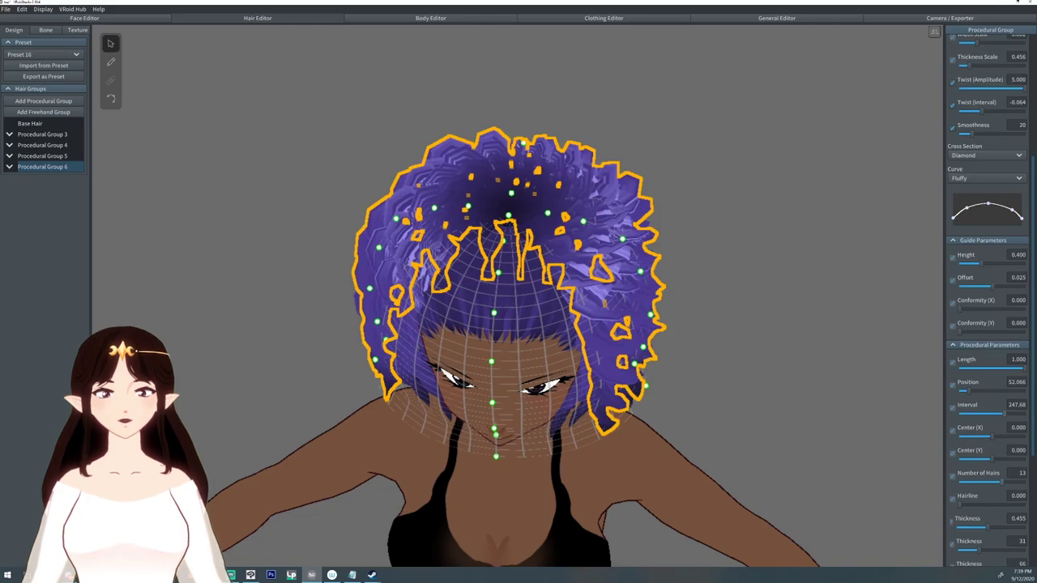
Confine Procedural Group 6 to one side of the head with position 203.80 and interval 124.21, and set its tip curliness to 0.164.
{"action": "left_click_drag", "start_coordinate": [1005, 414], "coordinate": [1012, 389]}
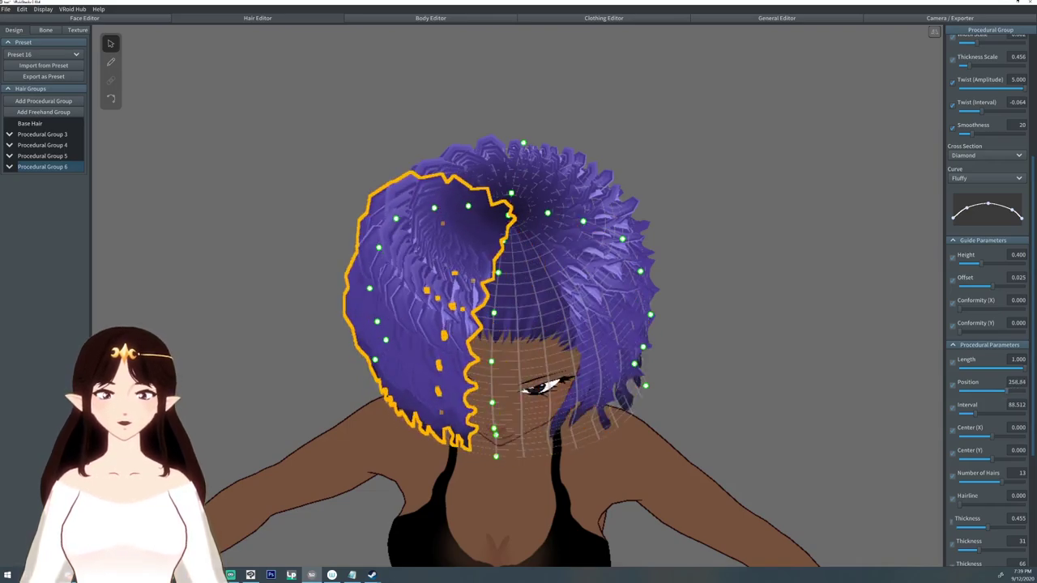
{"action": "right_click_drag", "start_coordinate": [713, 340], "coordinate": [758, 336]}
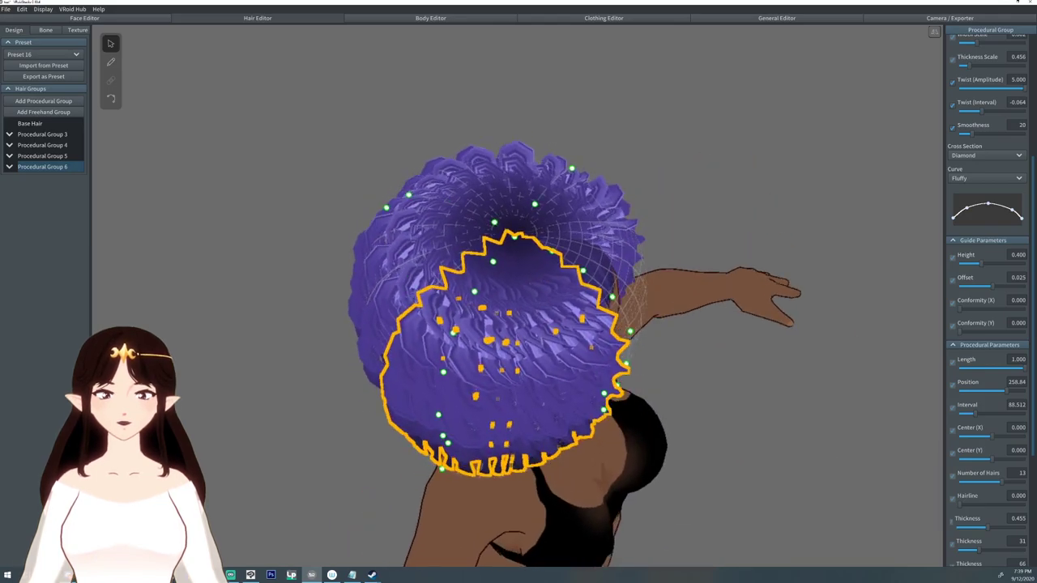
{"action": "left_click_drag", "start_coordinate": [976, 414], "coordinate": [1003, 390]}
{"action": "right_click_drag", "start_coordinate": [761, 365], "coordinate": [632, 267]}
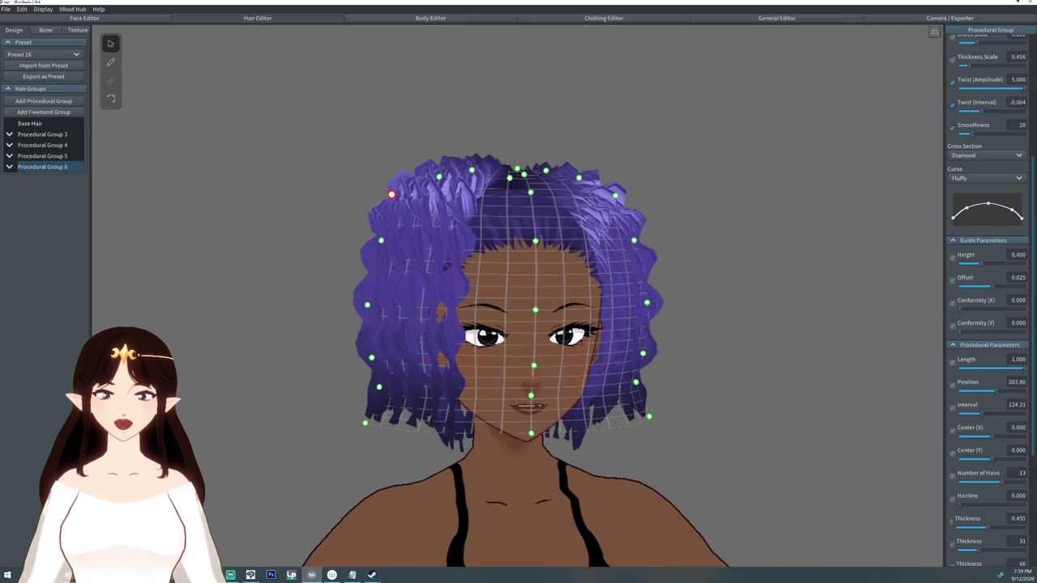
{"action": "scroll", "coordinate": [989, 300], "scroll_direction": "down", "scroll_amount": 3}
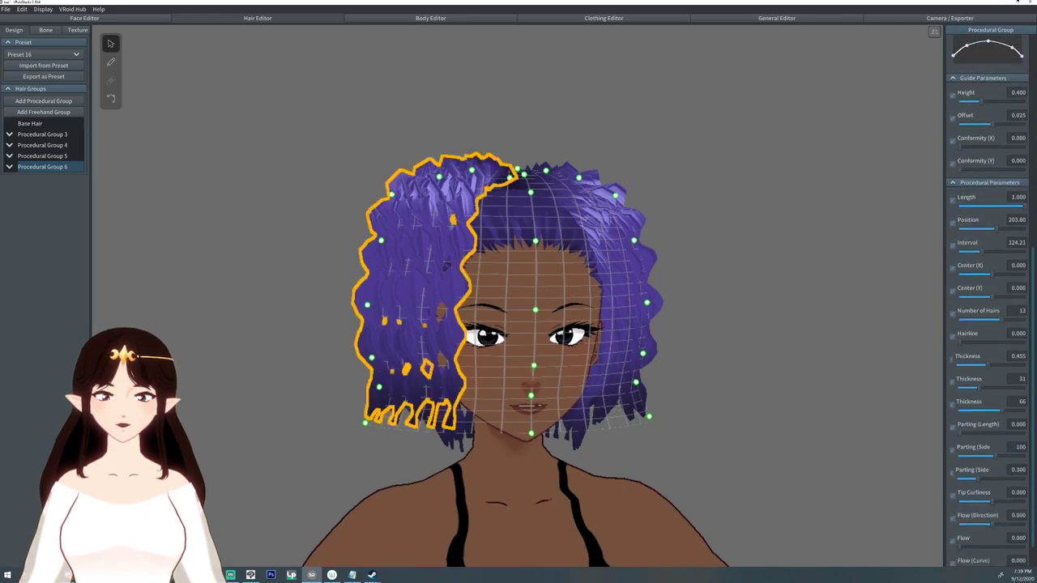
{"action": "left_click_drag", "start_coordinate": [992, 502], "coordinate": [998, 501]}
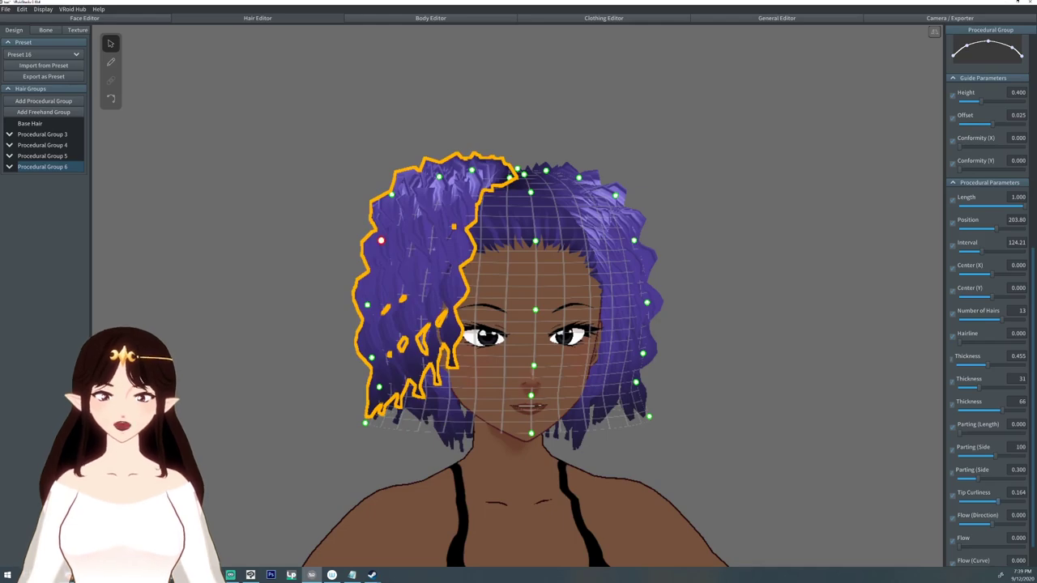
Pull Procedural Group 6's five lower side guide points outward and upward to widen and shorten the swept hair.
{"action": "left_click_drag", "start_coordinate": [381, 240], "coordinate": [363, 228]}
{"action": "left_click_drag", "start_coordinate": [367, 305], "coordinate": [346, 289]}
{"action": "left_click_drag", "start_coordinate": [372, 357], "coordinate": [350, 334]}
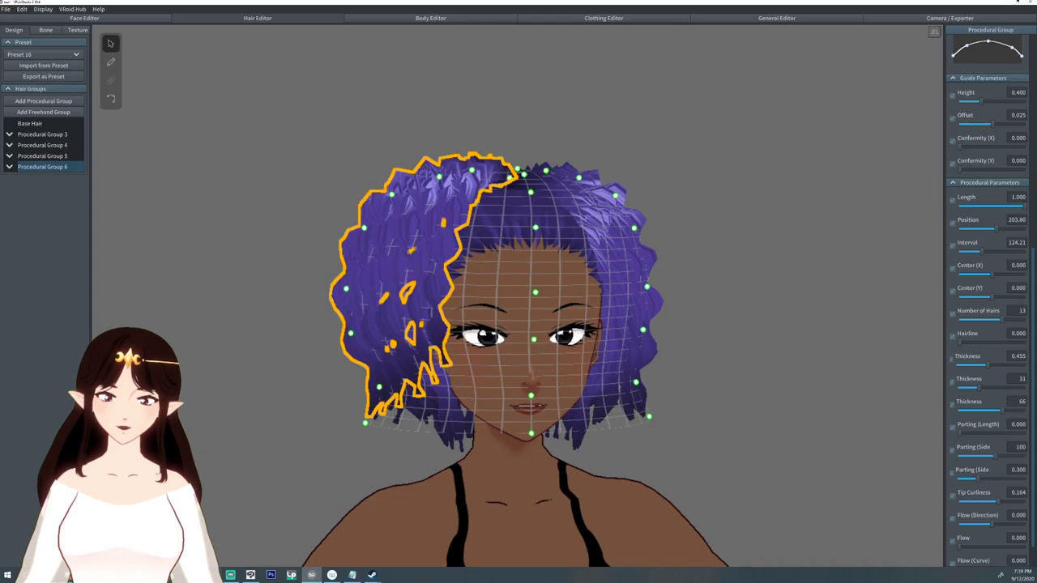
{"action": "left_click_drag", "start_coordinate": [379, 387], "coordinate": [353, 376]}
{"action": "left_click_drag", "start_coordinate": [365, 423], "coordinate": [352, 357]}
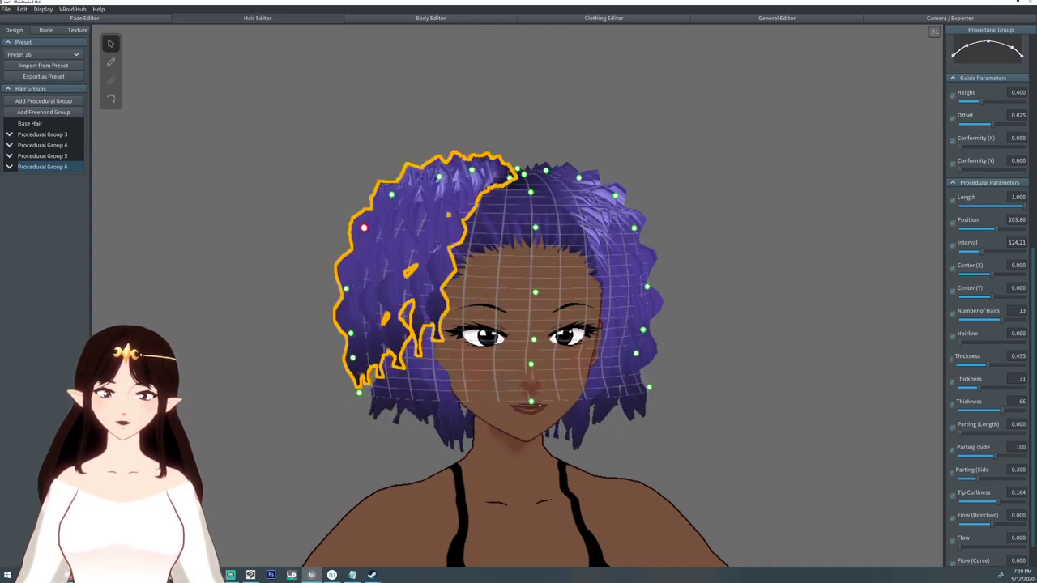
Raise Procedural Group 6's side guide points, from the upper side down to the lowest, for a rounder, shorter shape.
{"action": "left_click_drag", "start_coordinate": [364, 227], "coordinate": [370, 215]}
{"action": "left_click_drag", "start_coordinate": [346, 288], "coordinate": [349, 255]}
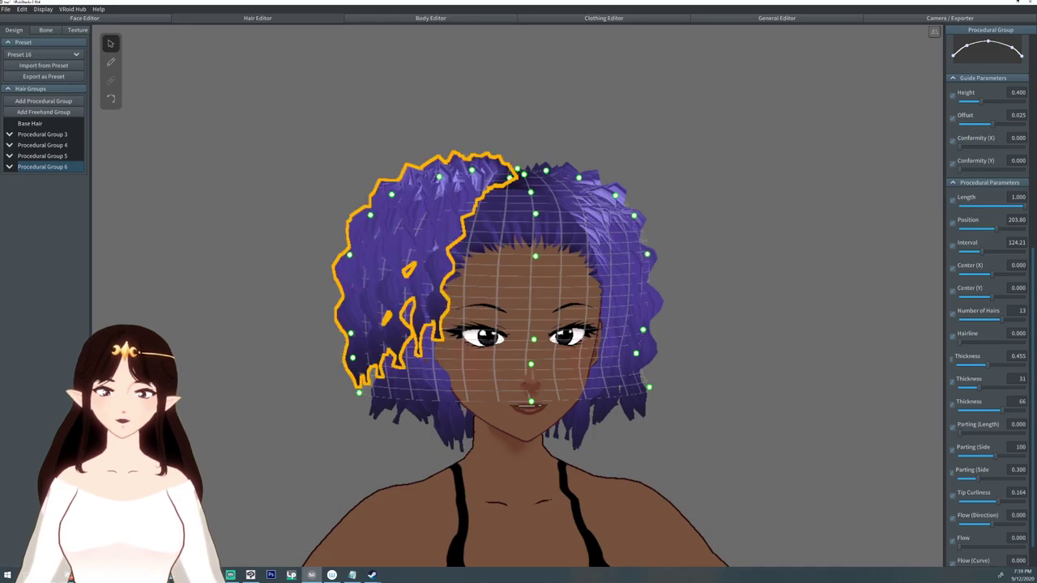
{"action": "left_click_drag", "start_coordinate": [351, 333], "coordinate": [342, 295]}
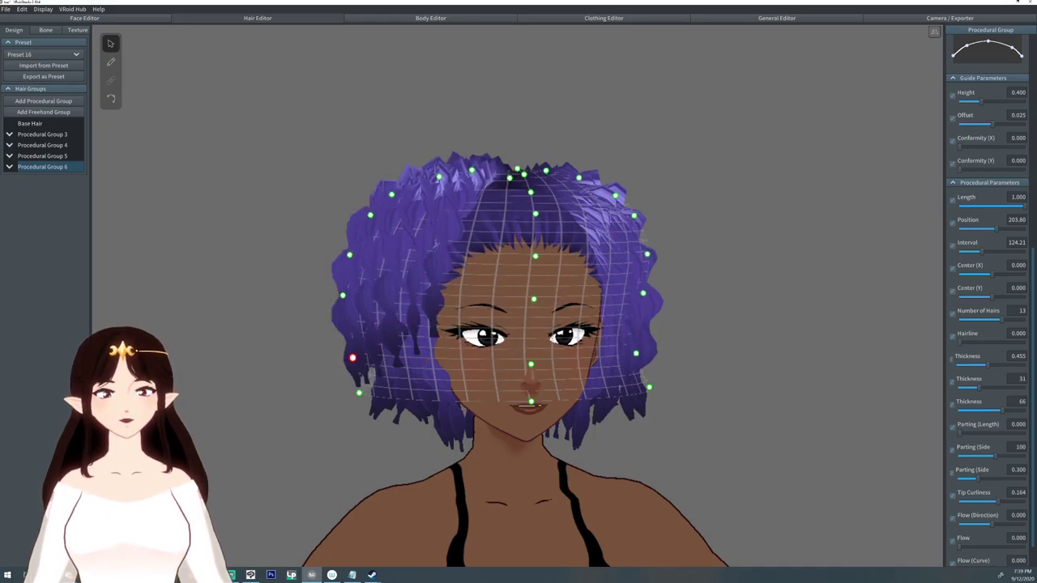
{"action": "left_click_drag", "start_coordinate": [353, 357], "coordinate": [346, 336]}
{"action": "left_click_drag", "start_coordinate": [359, 393], "coordinate": [359, 385]}
{"action": "mouse_move", "coordinate": [358, 385]}
{"action": "right_mouse_down"}
{"action": "mouse_move", "coordinate": [453, 535]}
{"action": "mouse_move", "coordinate": [342, 389]}
{"action": "right_mouse_up"}
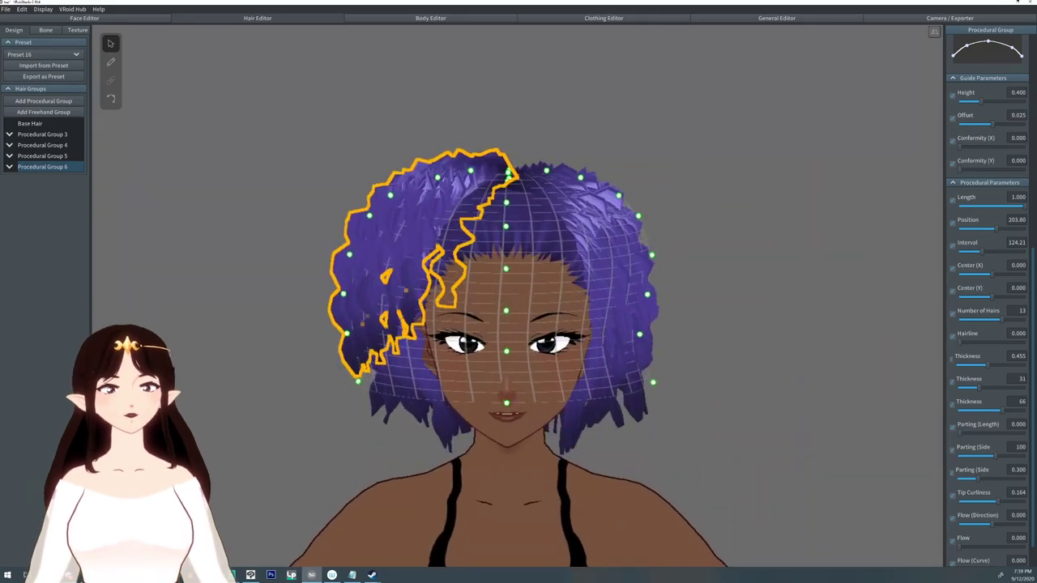
Reduce Procedural Group 6's twist amplitude to 3.223 and widen its interval to 134.62.
{"action": "scroll", "coordinate": [988, 300], "scroll_direction": "up", "scroll_amount": 5}
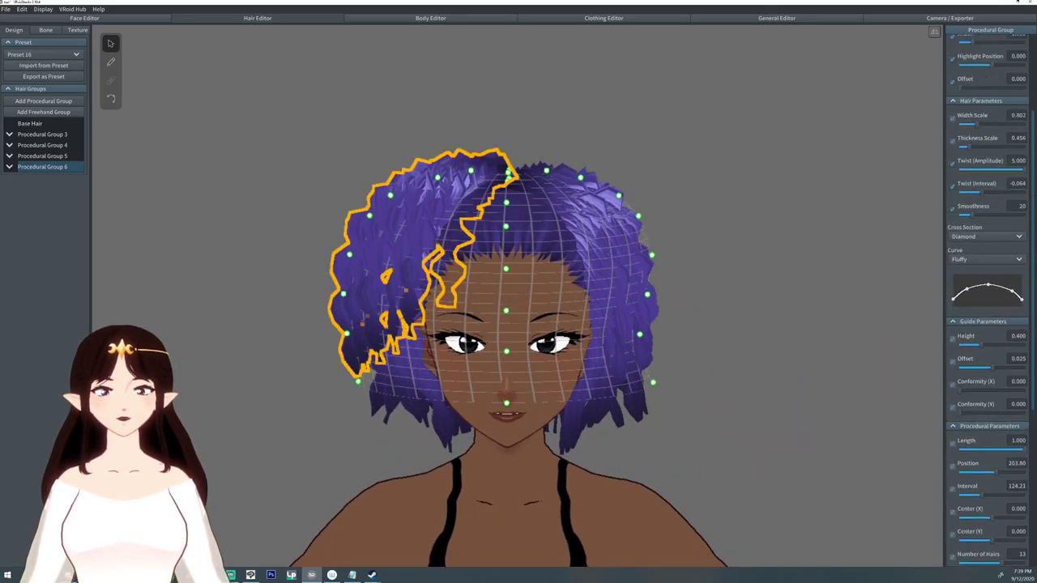
{"action": "left_click_drag", "start_coordinate": [1024, 170], "coordinate": [1013, 169]}
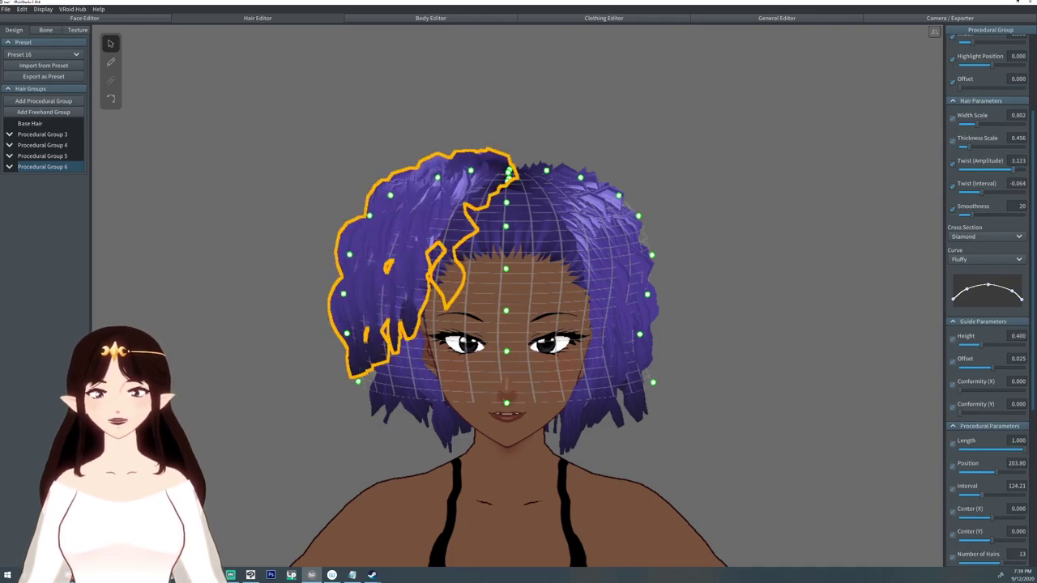
{"action": "left_click_drag", "start_coordinate": [982, 495], "coordinate": [984, 495]}
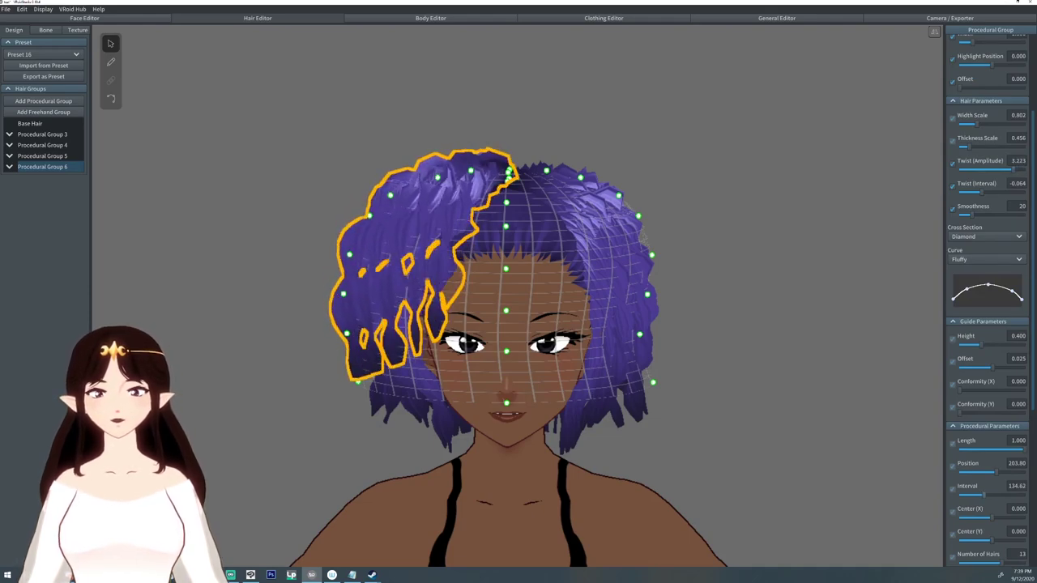
Tuck Procedural Group 6's middle back guide points inward and flare the point below them outward and slightly down.
{"action": "mouse_move", "coordinate": [648, 243]}
{"action": "right_mouse_down"}
{"action": "mouse_move", "coordinate": [652, 422]}
{"action": "mouse_move", "coordinate": [664, 365]}
{"action": "mouse_move", "coordinate": [843, 252]}
{"action": "mouse_move", "coordinate": [884, 244]}
{"action": "mouse_move", "coordinate": [632, 250]}
{"action": "right_mouse_up"}
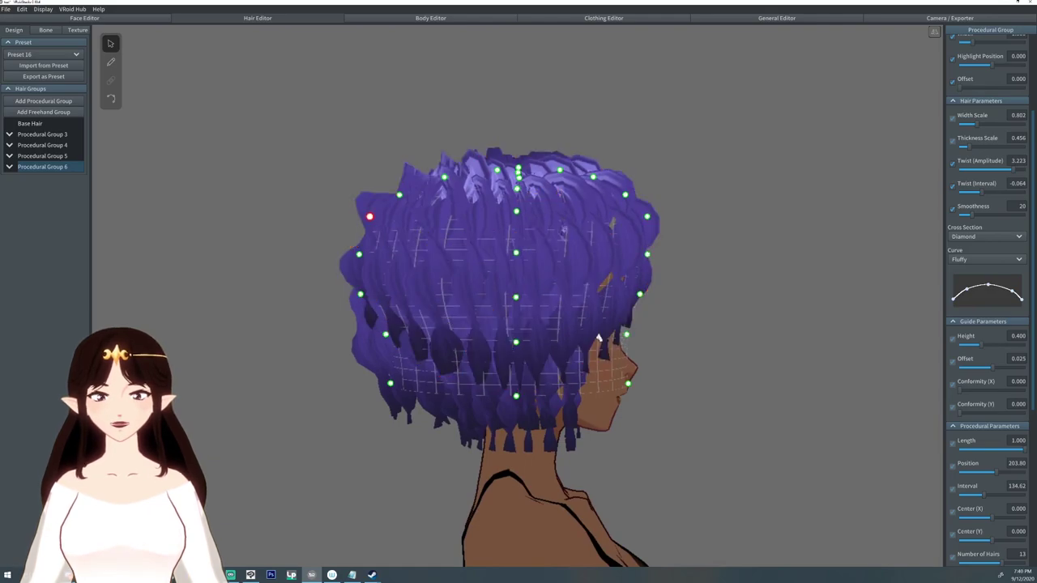
{"action": "left_click_drag", "start_coordinate": [360, 254], "coordinate": [379, 258]}
{"action": "left_click_drag", "start_coordinate": [361, 294], "coordinate": [372, 298]}
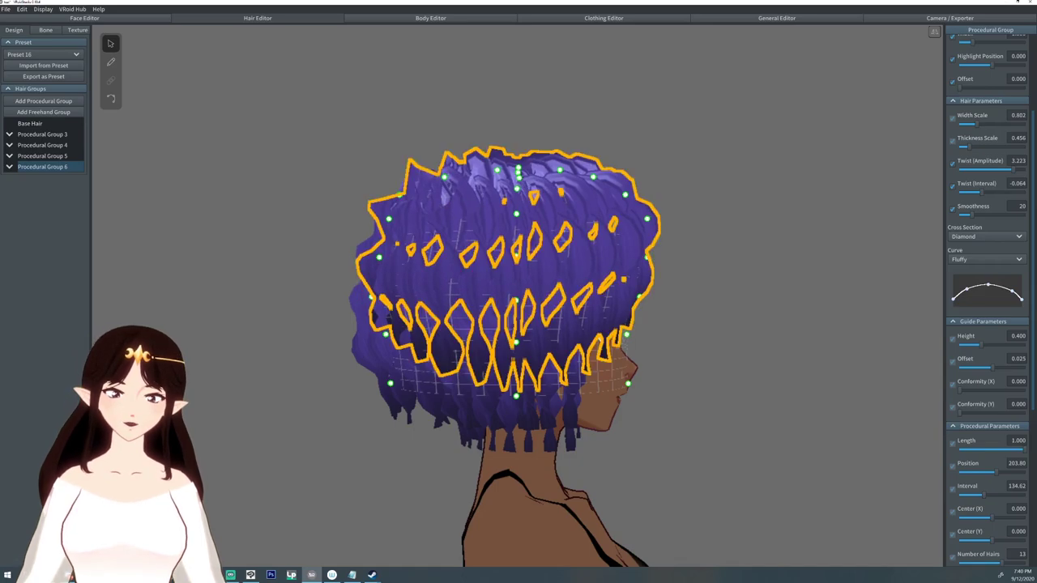
{"action": "left_click_drag", "start_coordinate": [385, 333], "coordinate": [366, 344]}
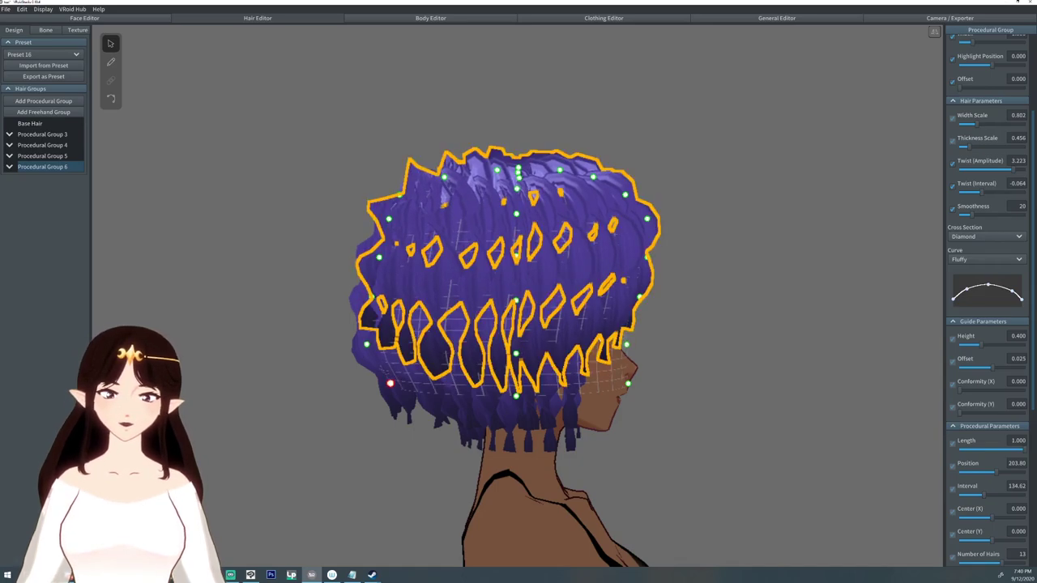
{"action": "right_click_drag", "start_coordinate": [405, 356], "coordinate": [235, 357]}
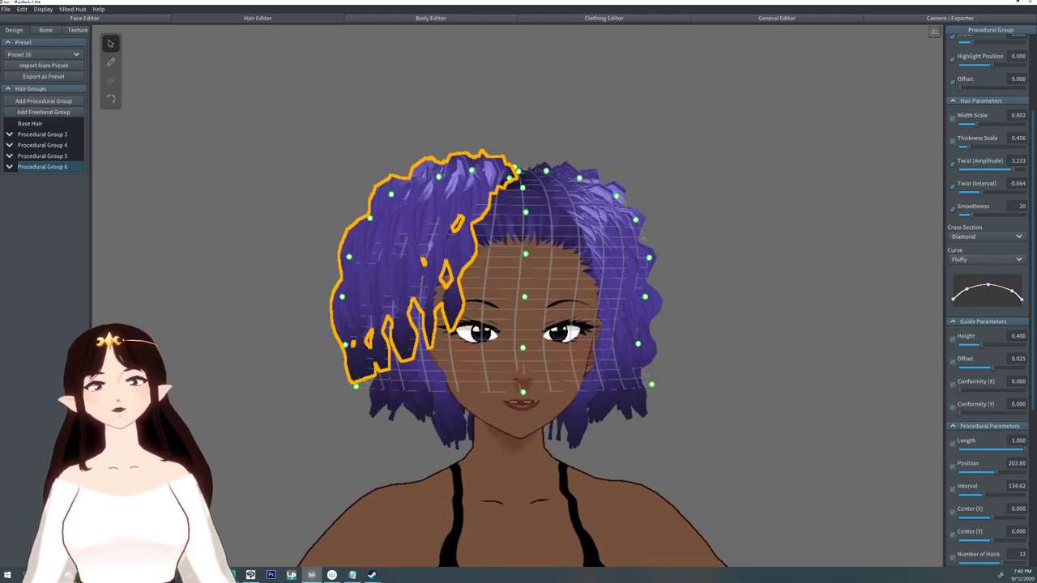
Lower the end point of Procedural Group 6's Fluffy curve to taper the strand tips, and deselect the group.
{"action": "left_click_drag", "start_coordinate": [1022, 300], "coordinate": [1022, 307]}
{"action": "mouse_move", "coordinate": [769, 268]}
{"action": "right_mouse_down"}
{"action": "mouse_move", "coordinate": [750, 267]}
{"action": "mouse_move", "coordinate": [750, 332]}
{"action": "mouse_move", "coordinate": [750, 274]}
{"action": "right_mouse_up"}
{"action": "left_click", "coordinate": [750, 267]}
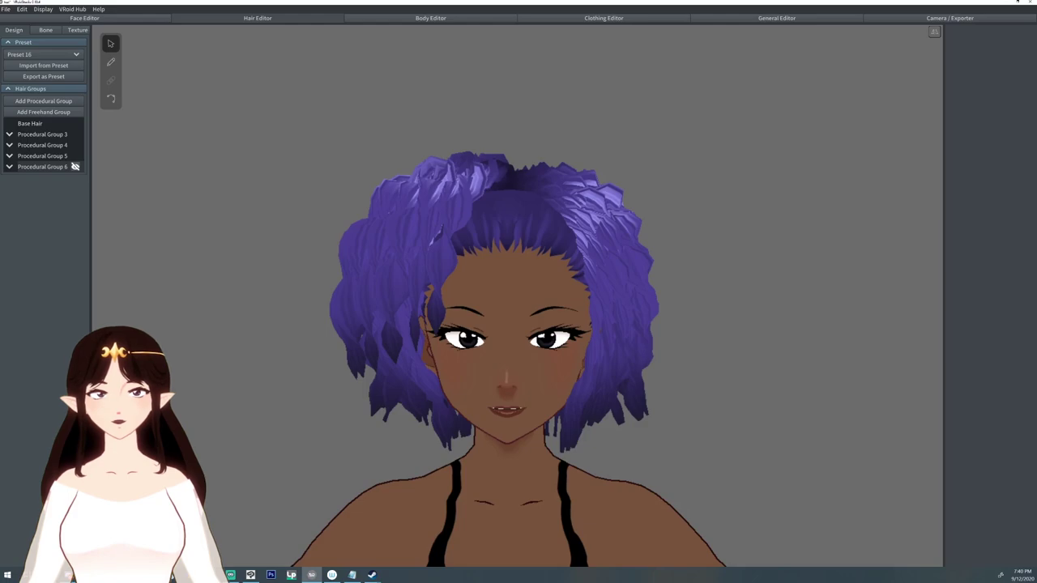
{"action": "mouse_move", "coordinate": [503, 267]}
{"action": "right_mouse_down"}
{"action": "mouse_move", "coordinate": [438, 292]}
{"action": "mouse_move", "coordinate": [474, 328]}
{"action": "mouse_move", "coordinate": [500, 271]}
{"action": "mouse_move", "coordinate": [502, 282]}
{"action": "right_mouse_up"}
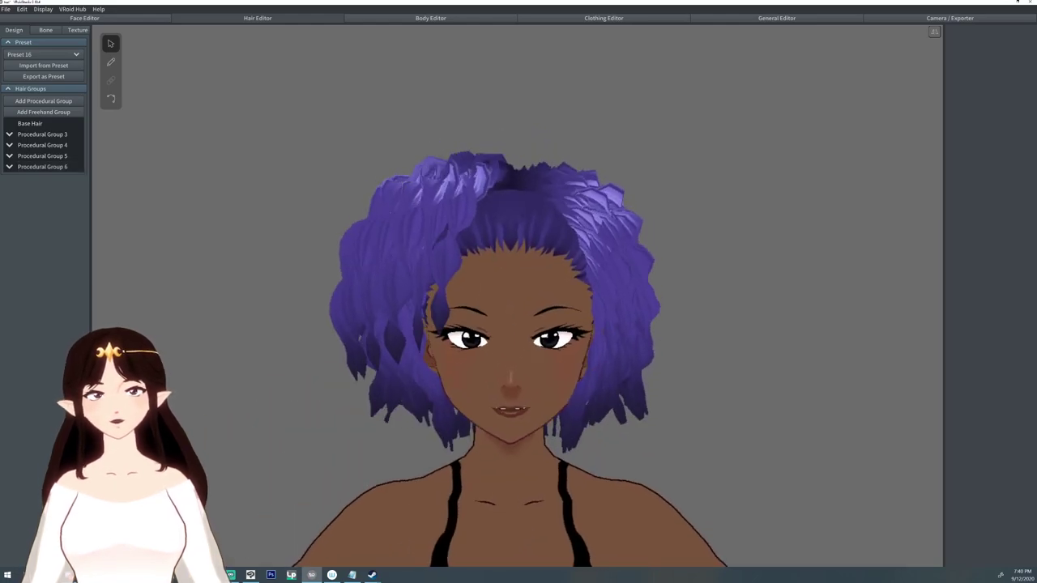
Set Procedural Group 3's Center (X) to 0.231 to bring its hair forward around the face, and deselect the group.
{"action": "left_click", "coordinate": [59, 134]}
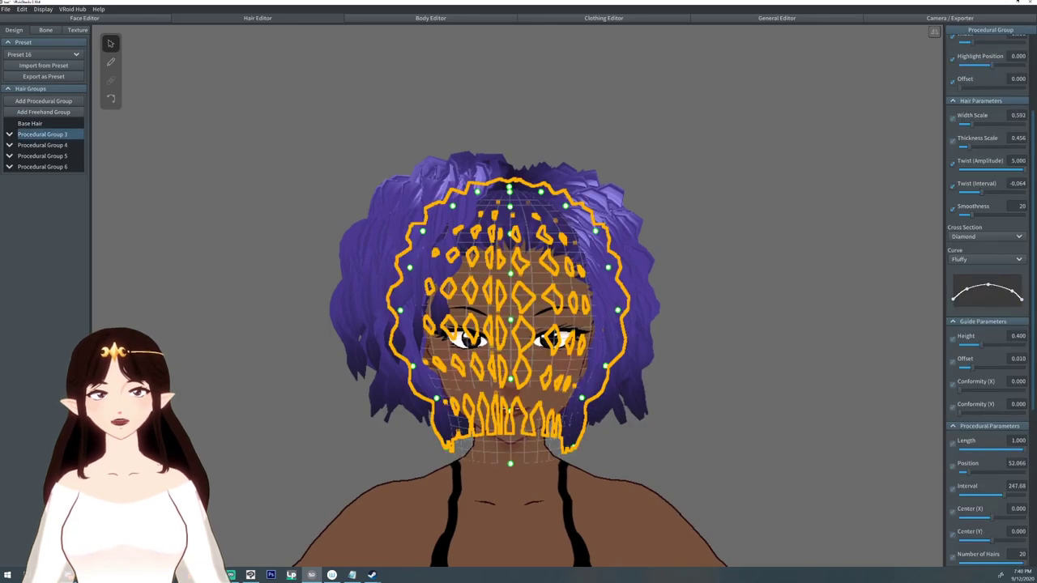
{"action": "scroll", "coordinate": [987, 300], "scroll_direction": "down", "scroll_amount": 5}
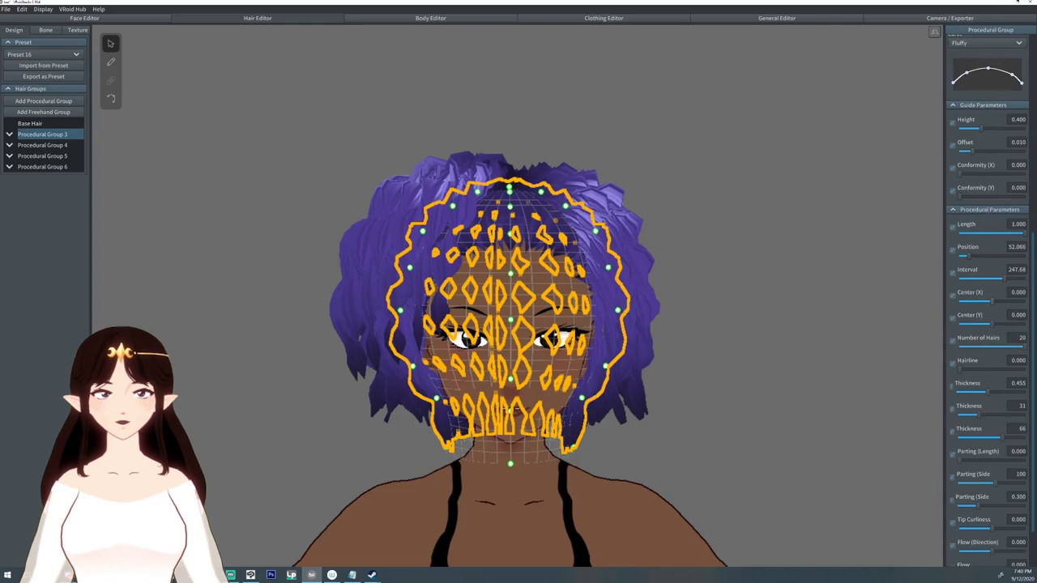
{"action": "left_click_drag", "start_coordinate": [993, 302], "coordinate": [998, 301]}
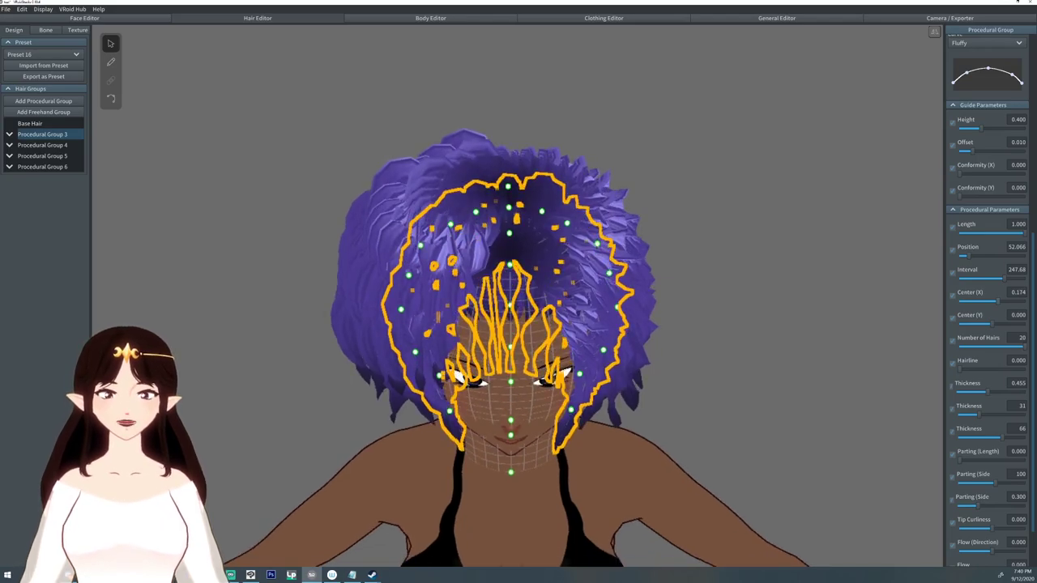
{"action": "left_click_drag", "start_coordinate": [998, 301], "coordinate": [1000, 301]}
{"action": "left_click", "coordinate": [778, 299]}
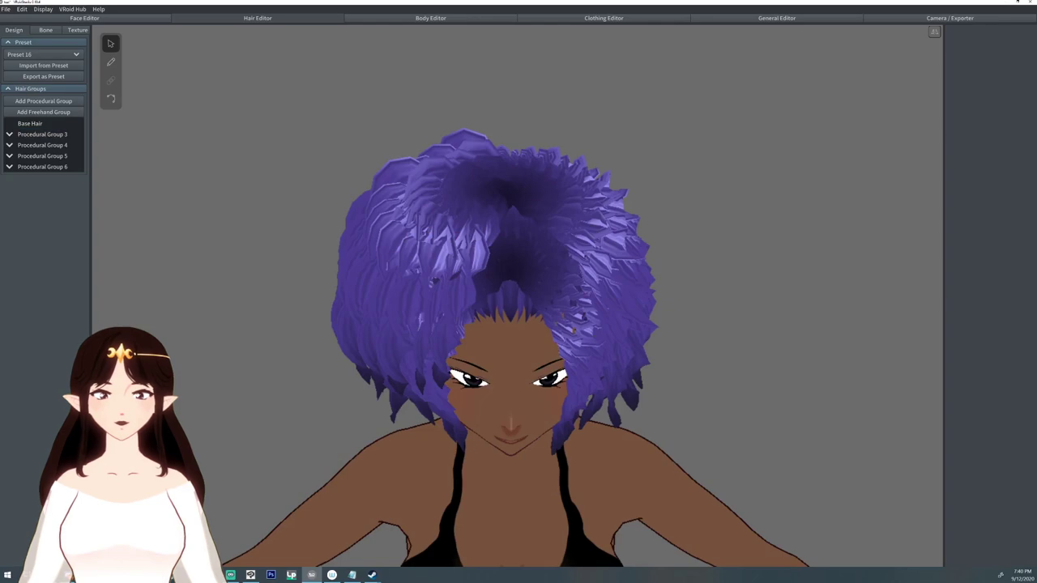
{"action": "mouse_move", "coordinate": [778, 299]}
{"action": "right_mouse_down"}
{"action": "mouse_move", "coordinate": [787, 235]}
{"action": "mouse_move", "coordinate": [774, 291]}
{"action": "right_mouse_up"}
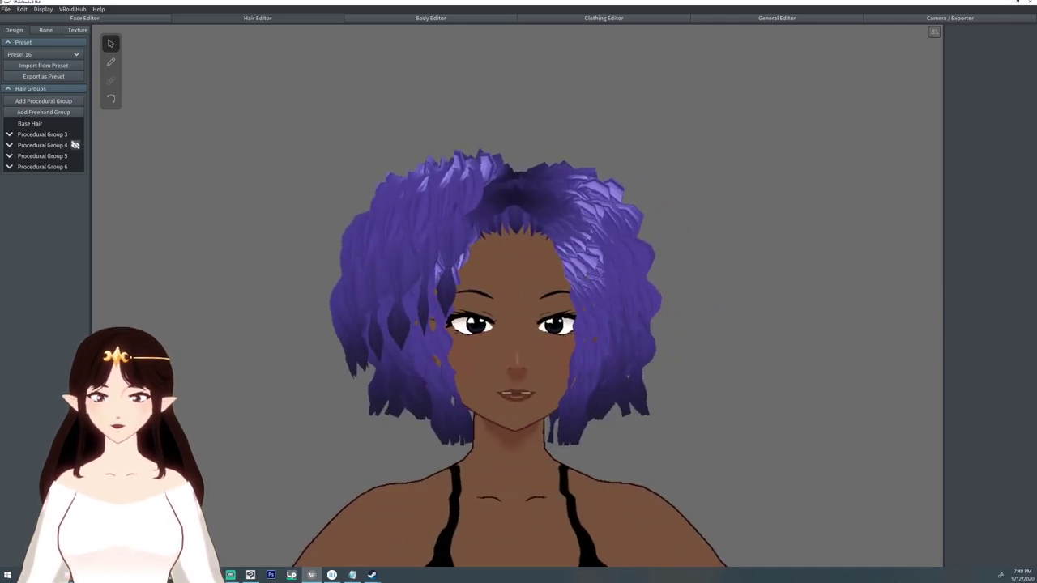
Set Procedural Group 3's second thickness parameter to 39 and its tip curliness to 0.156, and inspect the hair from the side.
{"action": "left_click", "coordinate": [74, 133]}
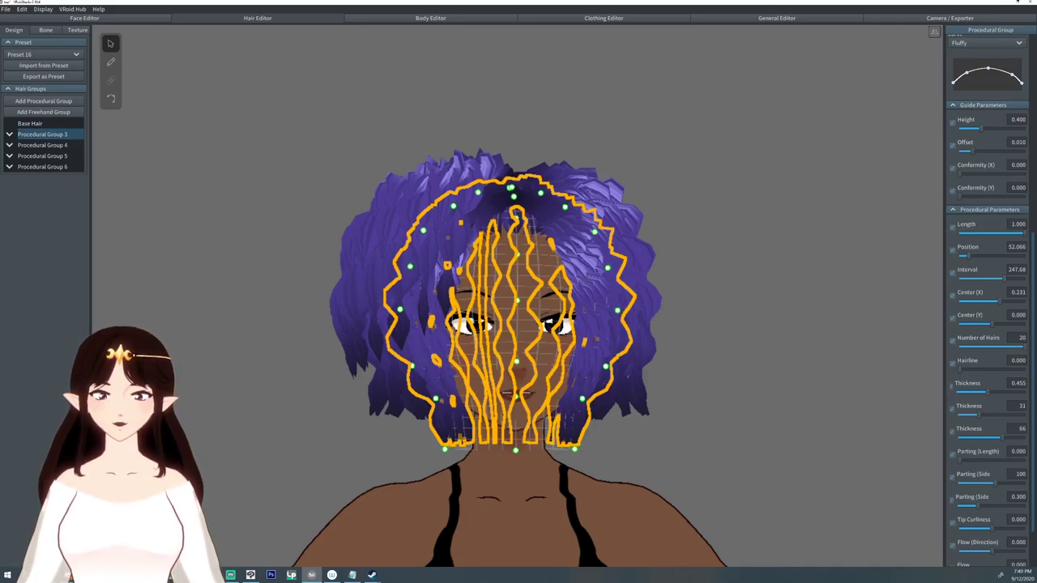
{"action": "left_click_drag", "start_coordinate": [979, 414], "coordinate": [985, 414]}
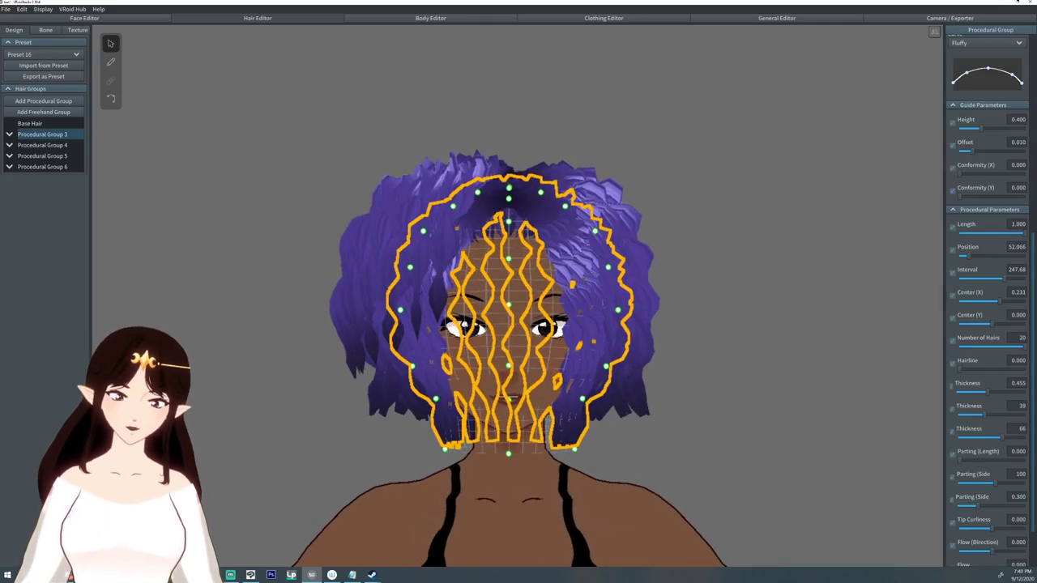
{"action": "scroll", "coordinate": [988, 308], "scroll_direction": "down", "scroll_amount": 2}
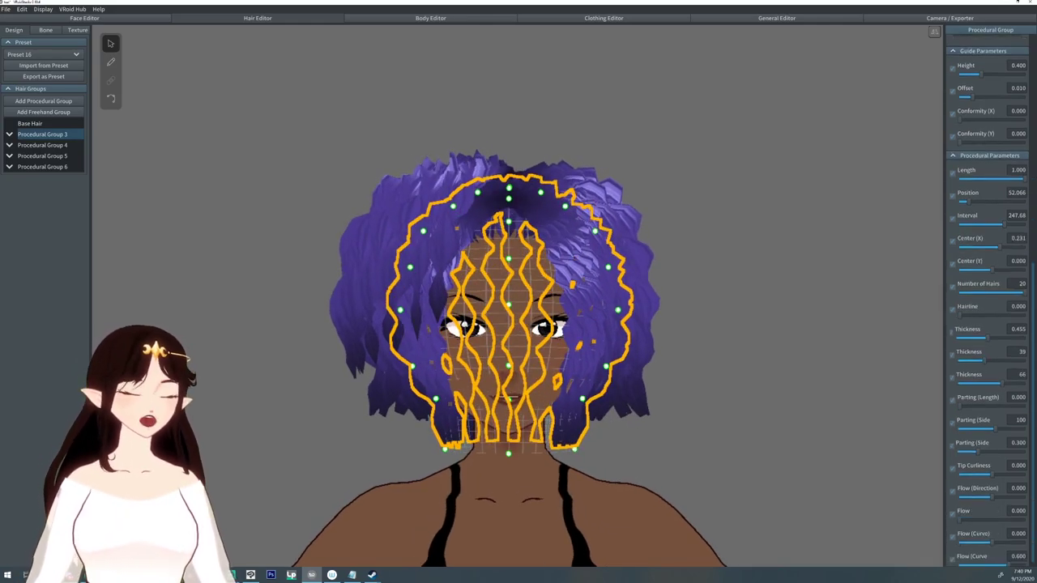
{"action": "left_click_drag", "start_coordinate": [993, 474], "coordinate": [997, 475]}
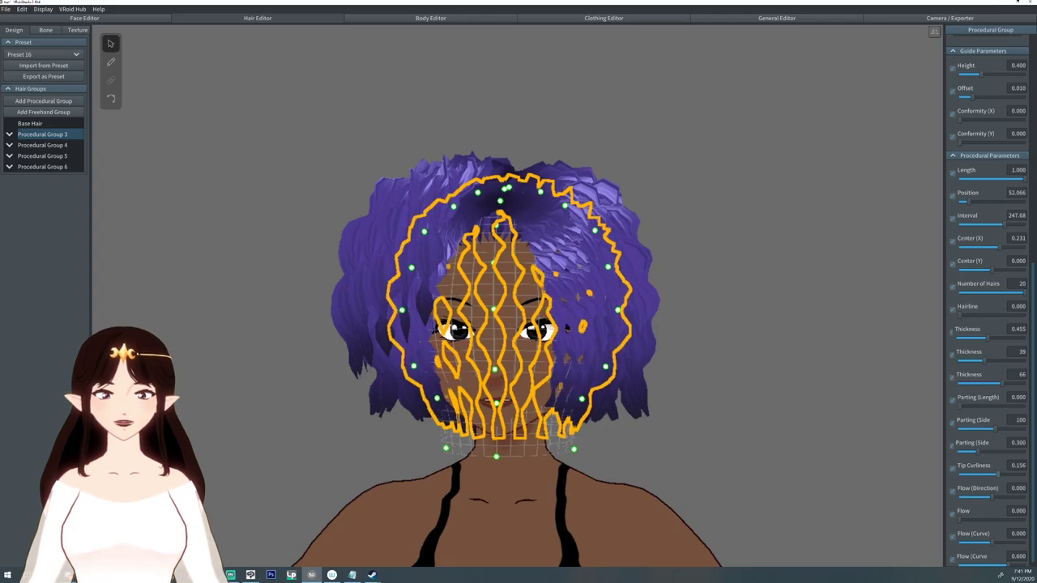
{"action": "left_click", "coordinate": [729, 243]}
{"action": "right_click_drag", "start_coordinate": [729, 243], "coordinate": [734, 348]}
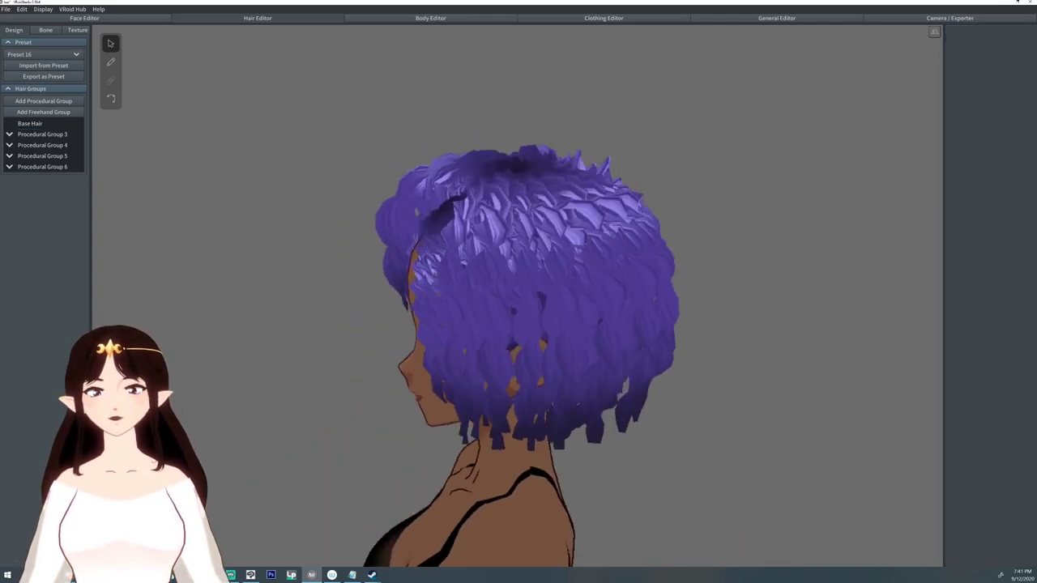
{"action": "right_click_drag", "start_coordinate": [438, 324], "coordinate": [656, 325]}
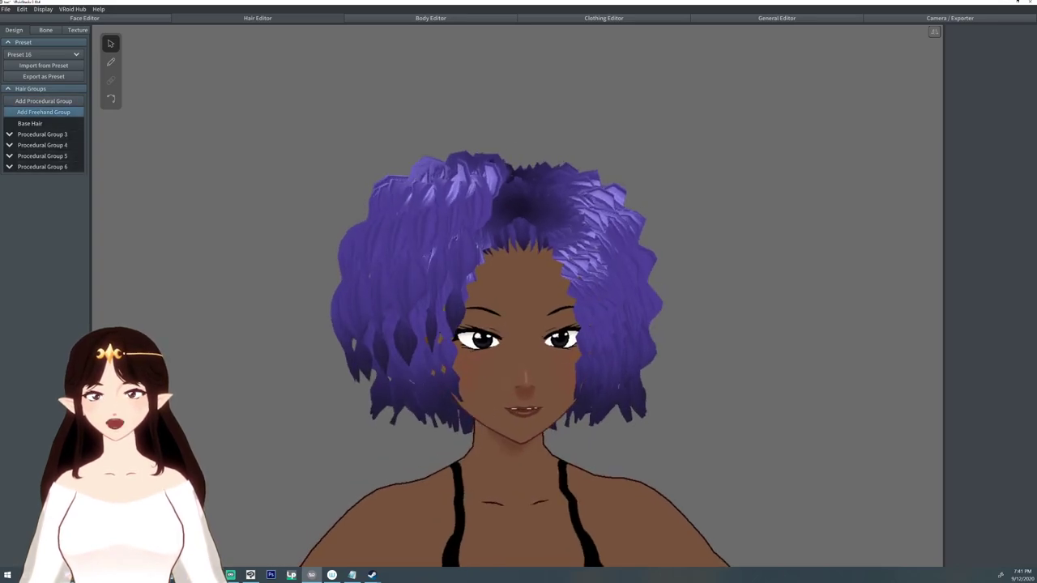
Add a freehand hair group and draw two strands from the crown parting down over the forehead with the hair brush.
{"action": "left_click", "coordinate": [43, 112]}
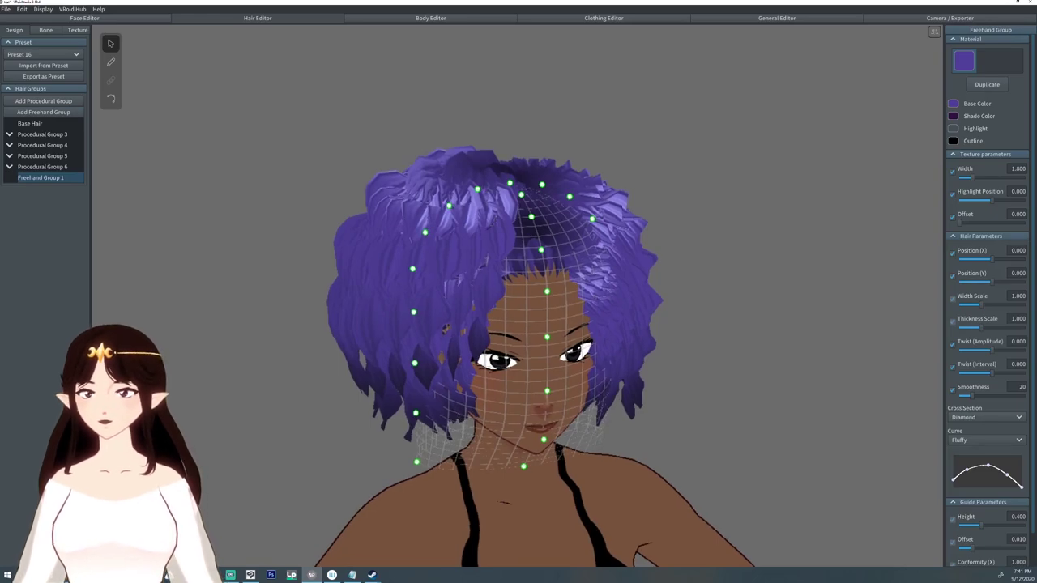
{"action": "left_click", "coordinate": [111, 61]}
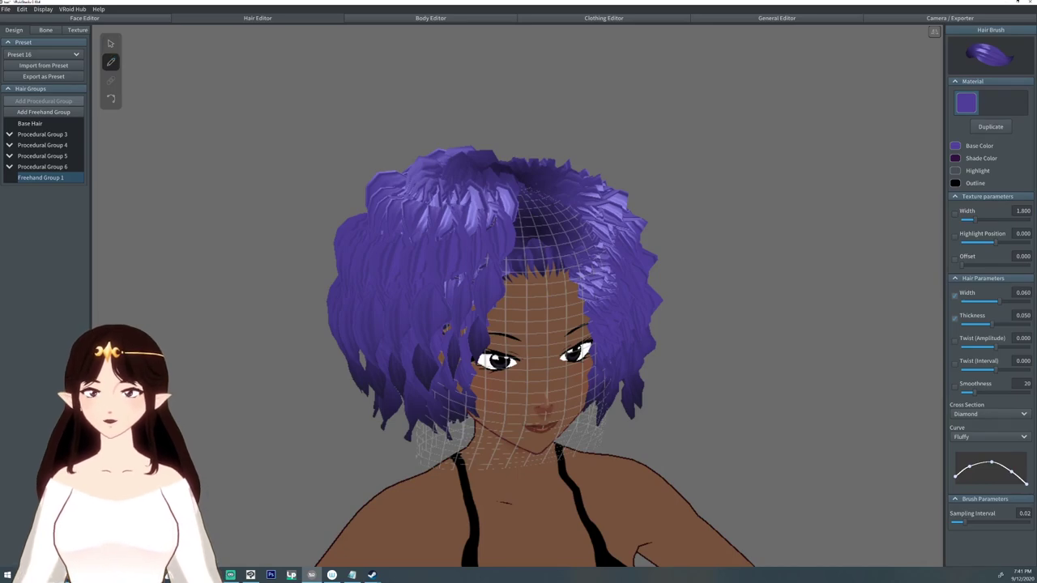
{"action": "right_click_drag", "start_coordinate": [559, 324], "coordinate": [496, 331]}
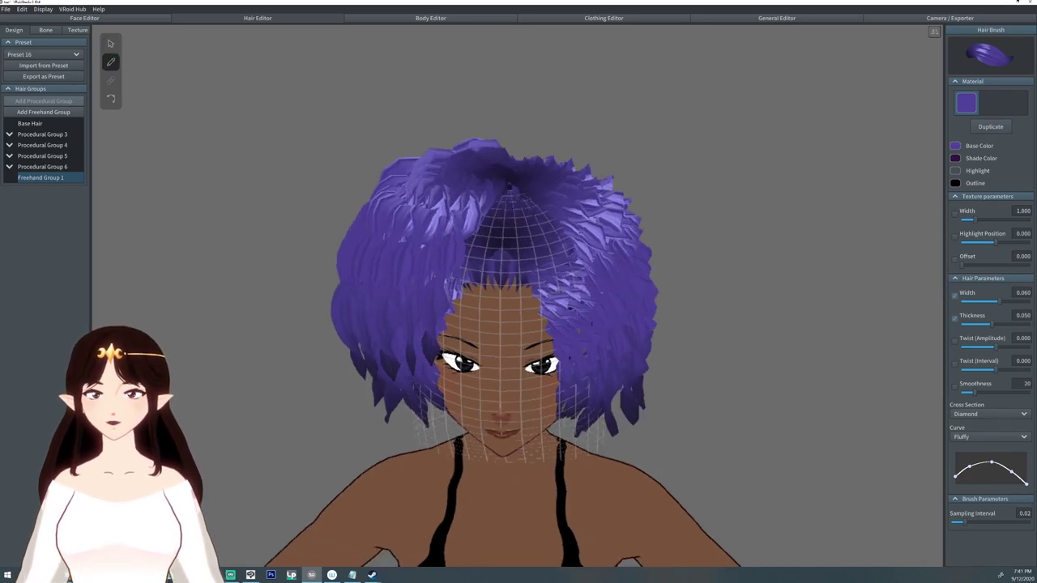
{"action": "mouse_move", "coordinate": [509, 184]}
{"action": "left_mouse_down"}
{"action": "mouse_move", "coordinate": [478, 256]}
{"action": "mouse_move", "coordinate": [468, 374]}
{"action": "left_mouse_up"}
{"action": "left_click_drag", "start_coordinate": [514, 185], "coordinate": [501, 379]}
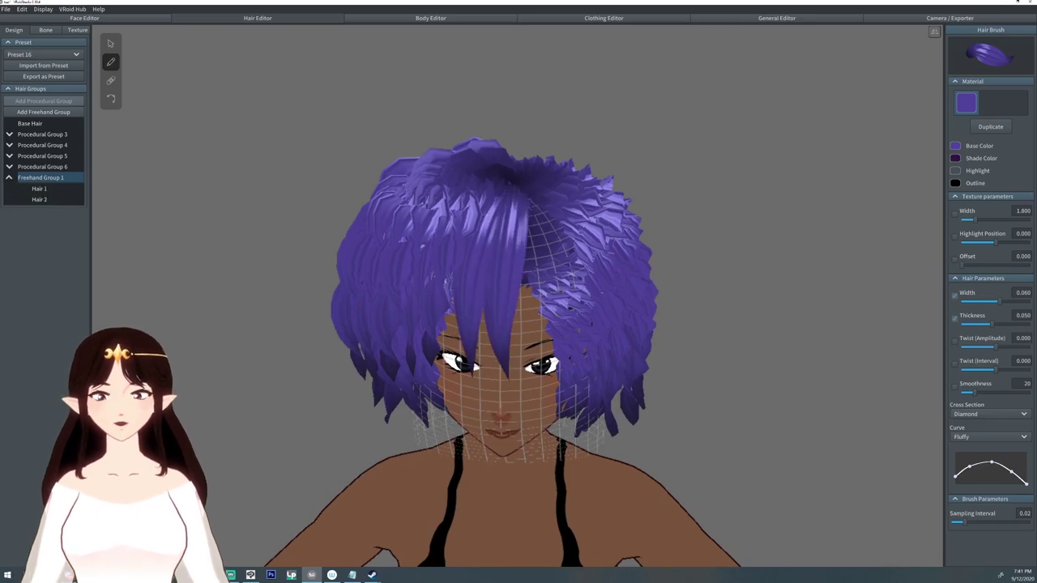
{"action": "right_click_drag", "start_coordinate": [494, 356], "coordinate": [504, 276]}
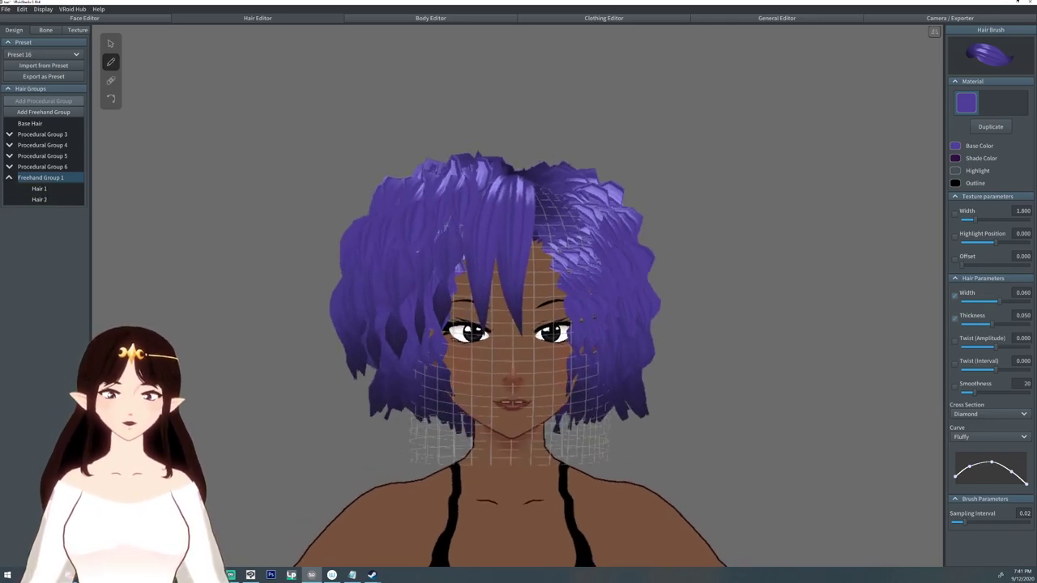
Twist Hair 2 with amplitude 3.284 and interval 0.124, and give Hair 1 width 0.041, twist amplitude 3.209 and interval 0.199.
{"action": "left_click", "coordinate": [111, 44]}
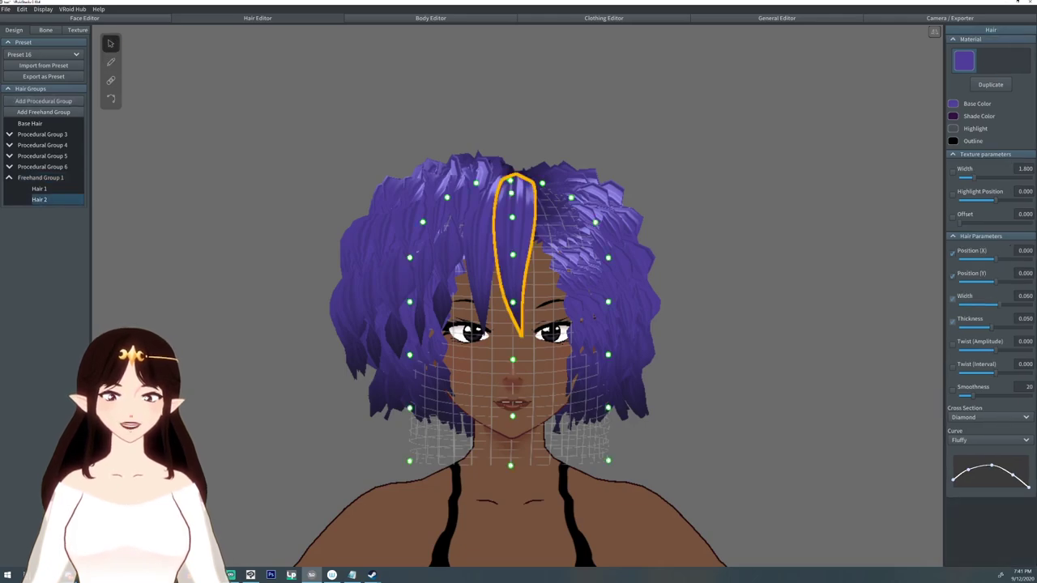
{"action": "mouse_move", "coordinate": [996, 350]}
{"action": "left_mouse_down"}
{"action": "mouse_move", "coordinate": [1019, 350]}
{"action": "mouse_move", "coordinate": [1003, 373]}
{"action": "mouse_move", "coordinate": [1018, 373]}
{"action": "left_mouse_up"}
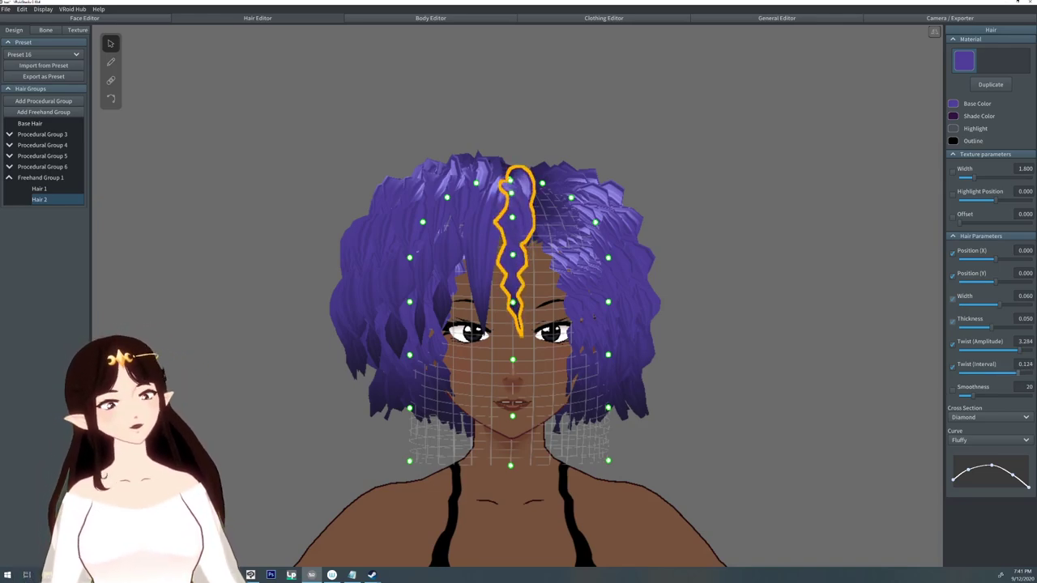
{"action": "left_click", "coordinate": [42, 189]}
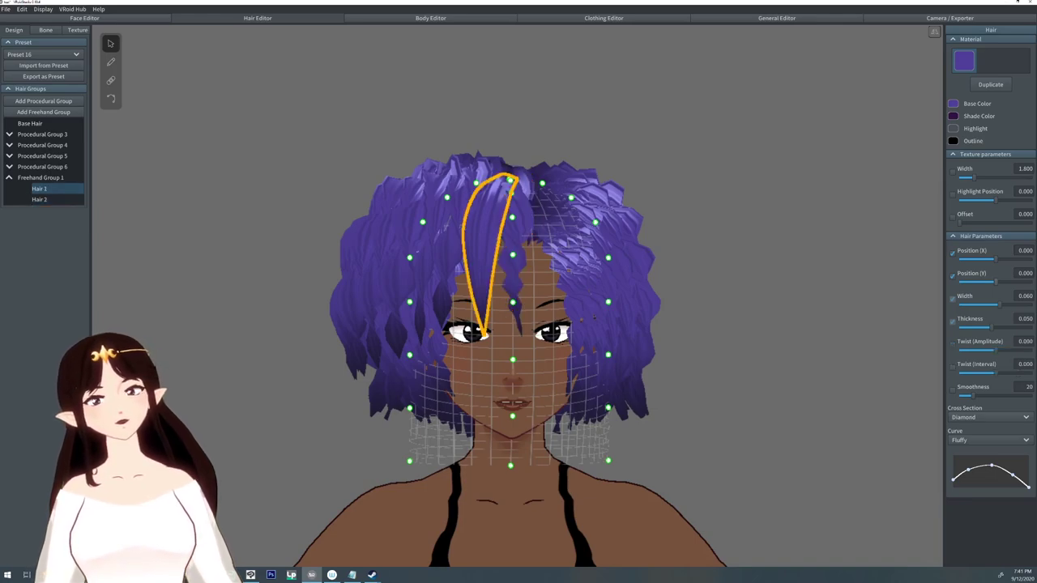
{"action": "left_click_drag", "start_coordinate": [998, 305], "coordinate": [984, 304]}
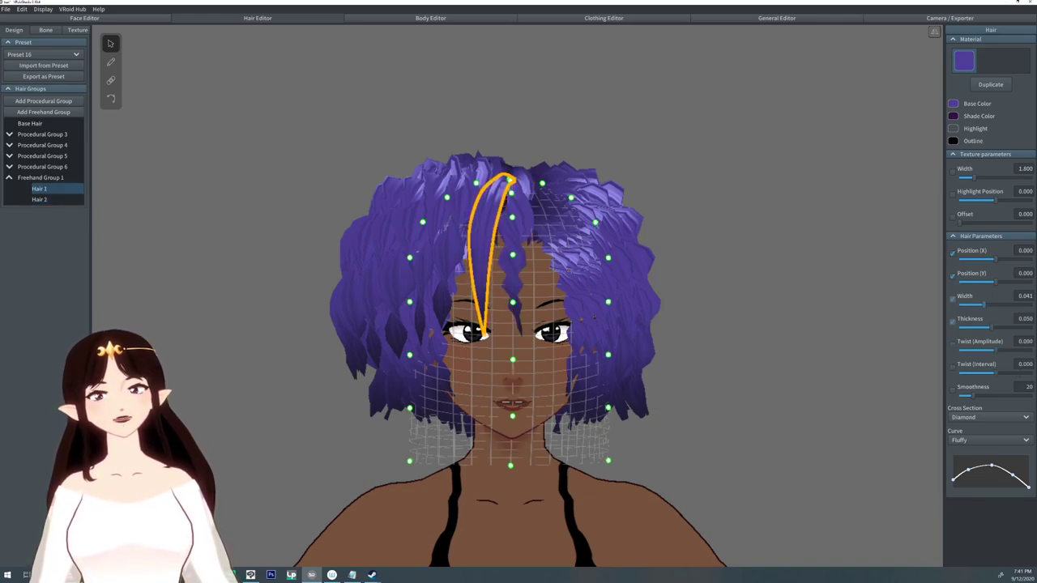
{"action": "left_click_drag", "start_coordinate": [995, 351], "coordinate": [1029, 373]}
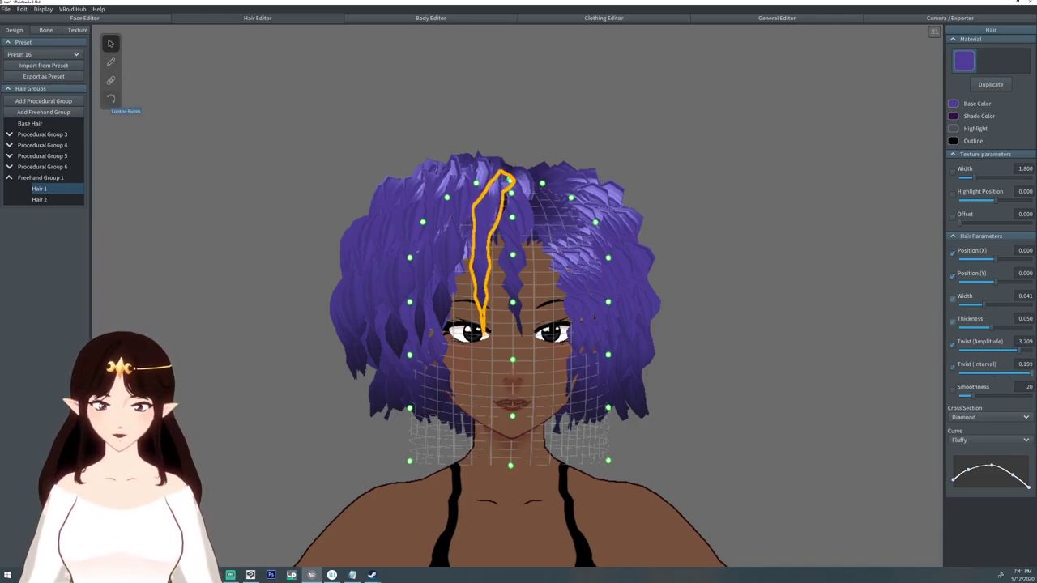
Move Hair 1's control points outward from the forehead so the strand blends into the hair beside it.
{"action": "left_click", "coordinate": [111, 99]}
{"action": "left_click_drag", "start_coordinate": [481, 255], "coordinate": [477, 201]}
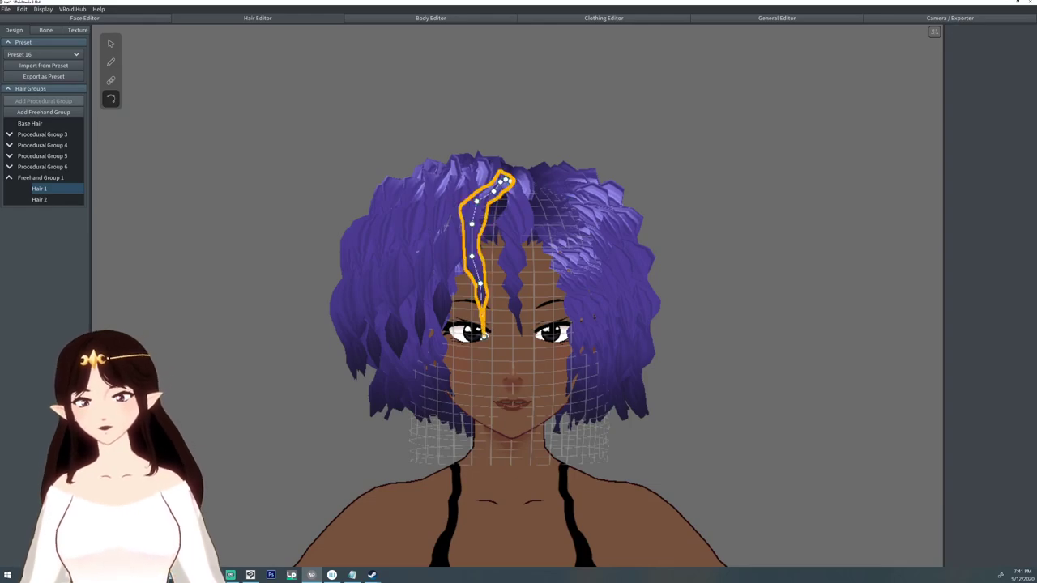
{"action": "left_click_drag", "start_coordinate": [481, 284], "coordinate": [464, 286]}
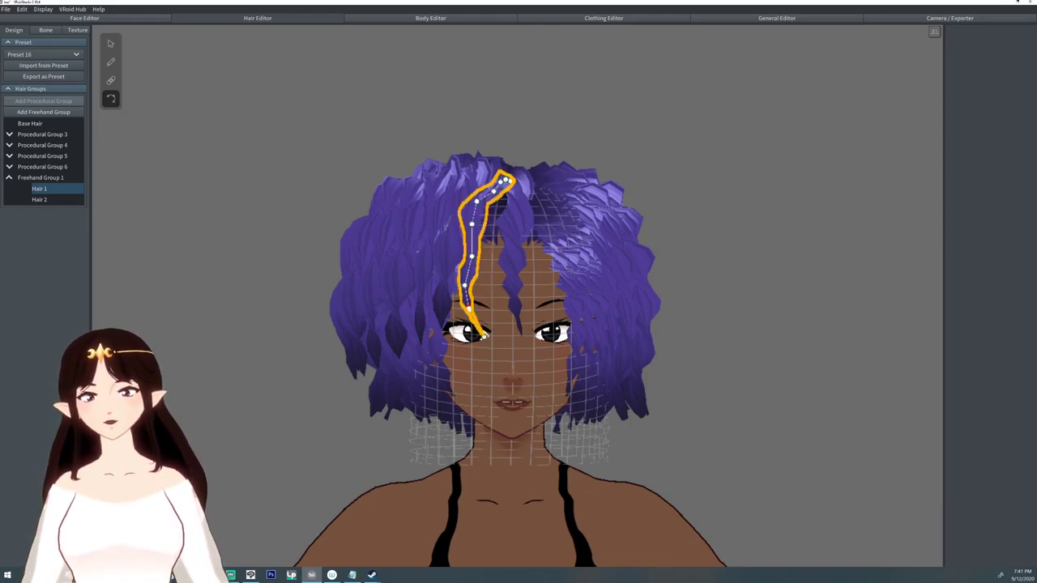
{"action": "left_click_drag", "start_coordinate": [484, 334], "coordinate": [471, 330]}
Reshape Hair 2 with its control points so it sweeps across the forehead to the side opposite Hair 1.
{"action": "left_click", "coordinate": [513, 261]}
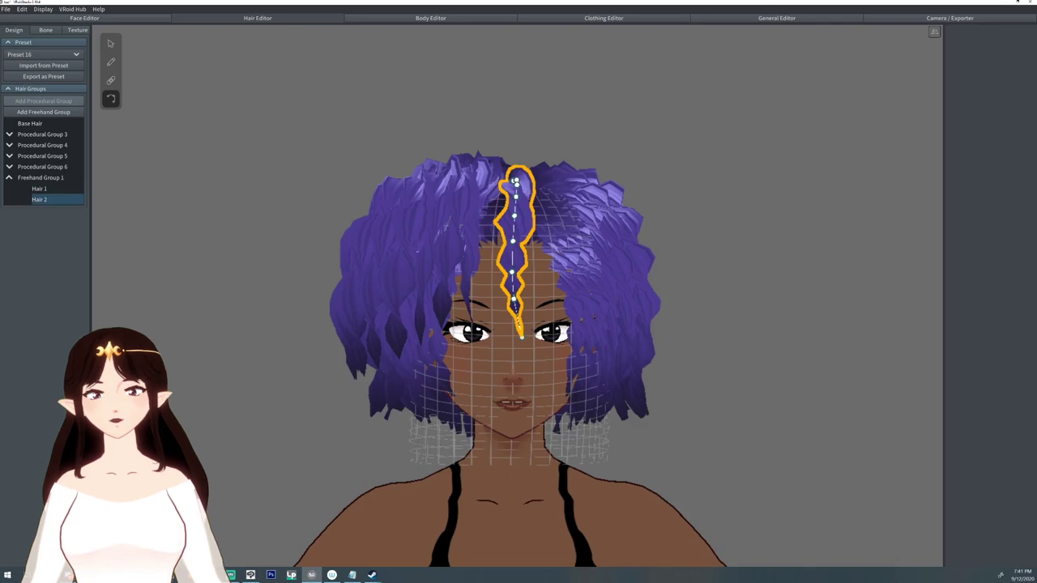
{"action": "left_click_drag", "start_coordinate": [513, 242], "coordinate": [494, 242]}
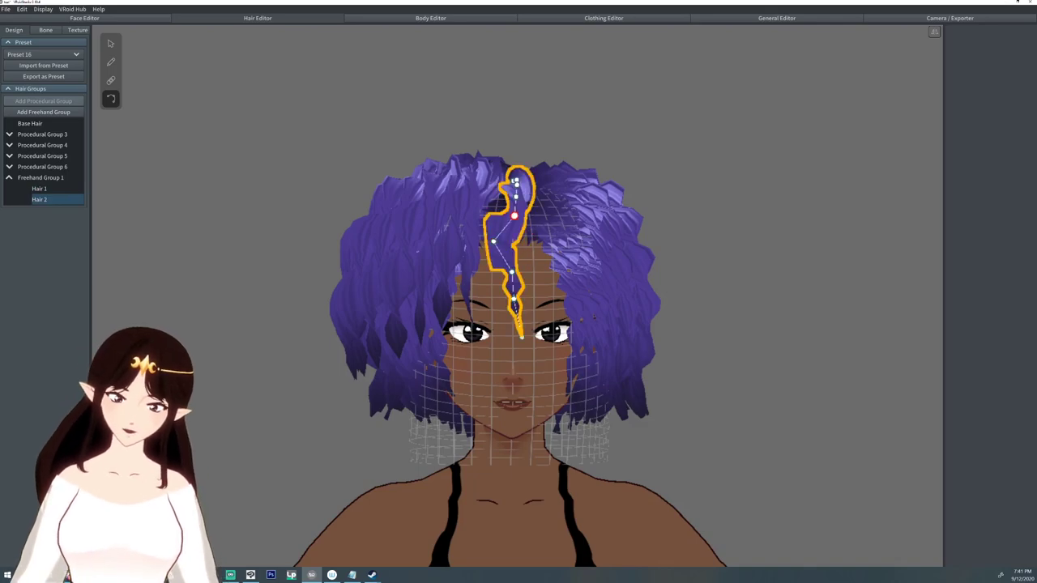
{"action": "right_click_drag", "start_coordinate": [515, 218], "coordinate": [490, 267]}
{"action": "left_click_drag", "start_coordinate": [507, 213], "coordinate": [528, 269]}
{"action": "left_click_drag", "start_coordinate": [471, 291], "coordinate": [498, 337]}
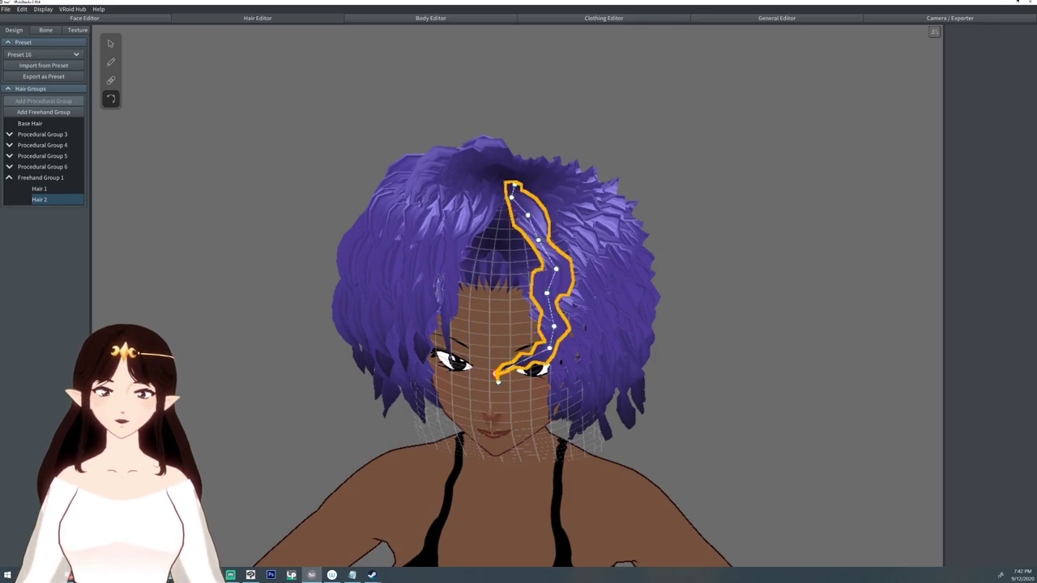
{"action": "left_click_drag", "start_coordinate": [529, 232], "coordinate": [535, 236]}
{"action": "right_click_drag", "start_coordinate": [551, 341], "coordinate": [413, 287]}
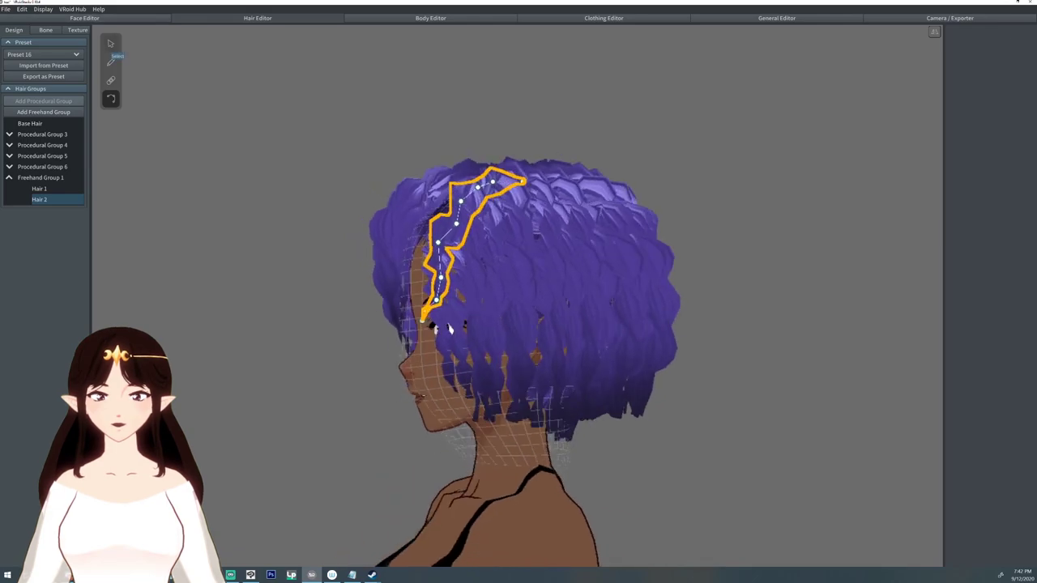
Pull Freehand Group 1's front guide points forward, away from the forehead, and check the strand from the front.
{"action": "left_click", "coordinate": [111, 44]}
{"action": "right_click_drag", "start_coordinate": [454, 324], "coordinate": [434, 324]}
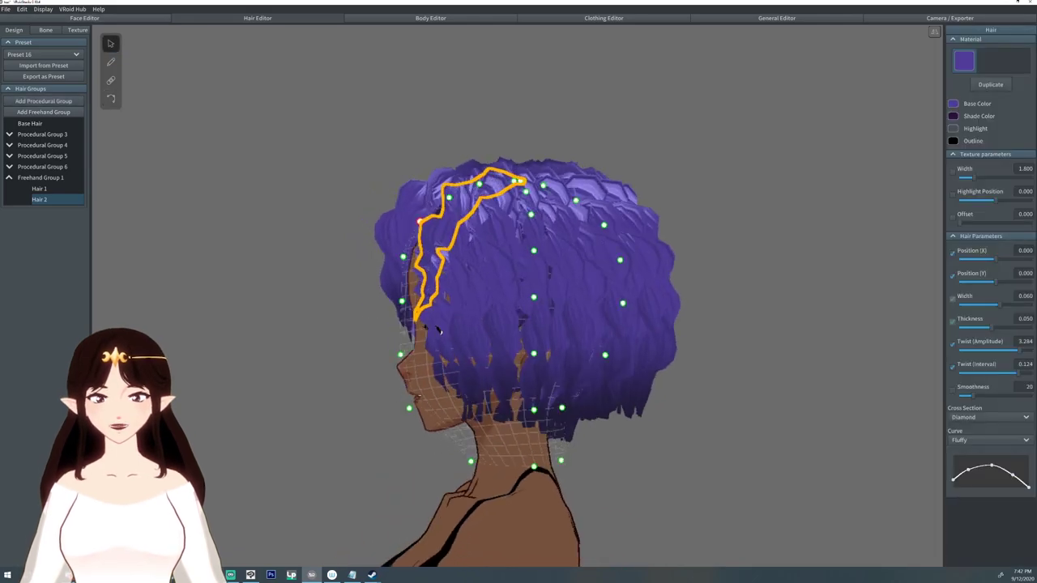
{"action": "left_click_drag", "start_coordinate": [420, 221], "coordinate": [408, 214]}
{"action": "left_click_drag", "start_coordinate": [403, 257], "coordinate": [382, 257]}
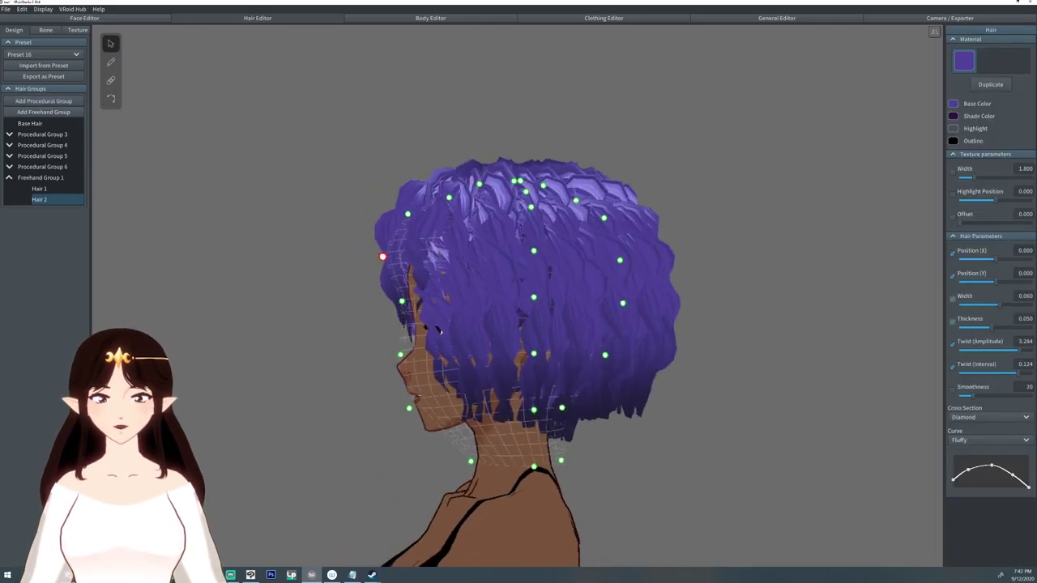
{"action": "left_click_drag", "start_coordinate": [402, 301], "coordinate": [384, 311]}
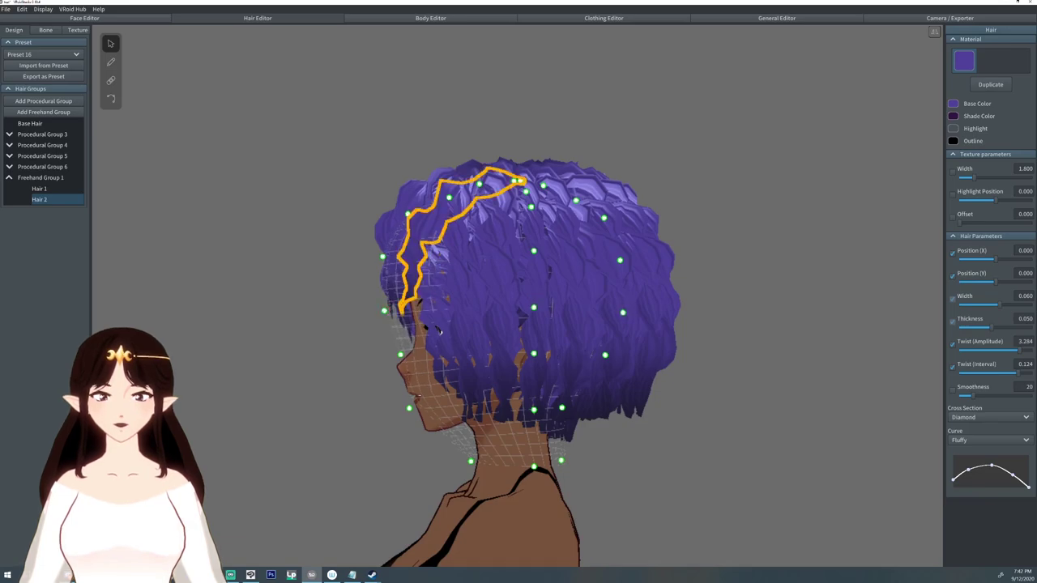
{"action": "right_click_drag", "start_coordinate": [438, 331], "coordinate": [574, 336]}
{"action": "left_click", "coordinate": [55, 189]}
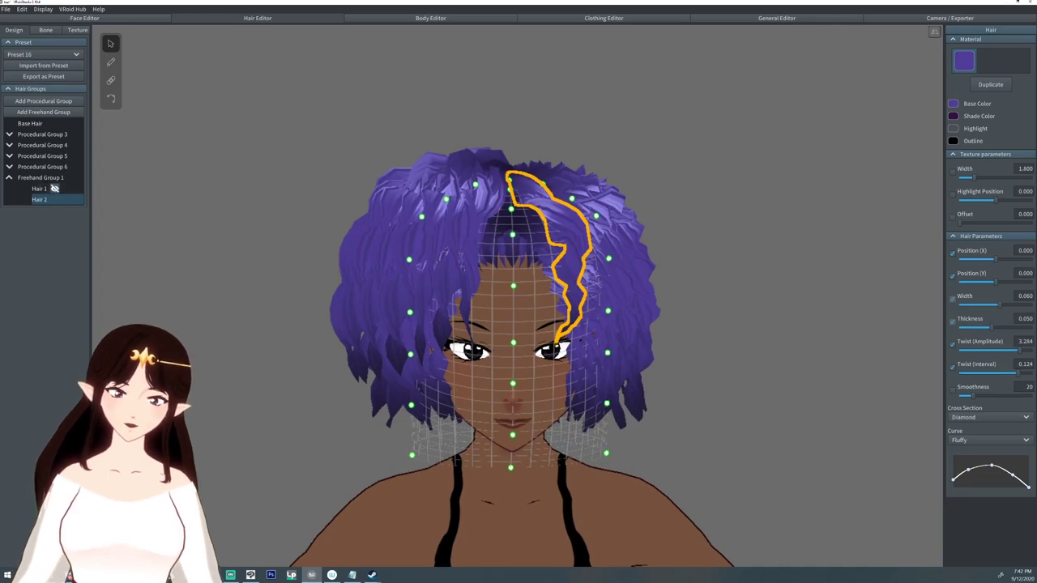
{"action": "left_click", "coordinate": [39, 188]}
{"action": "left_click", "coordinate": [111, 98]}
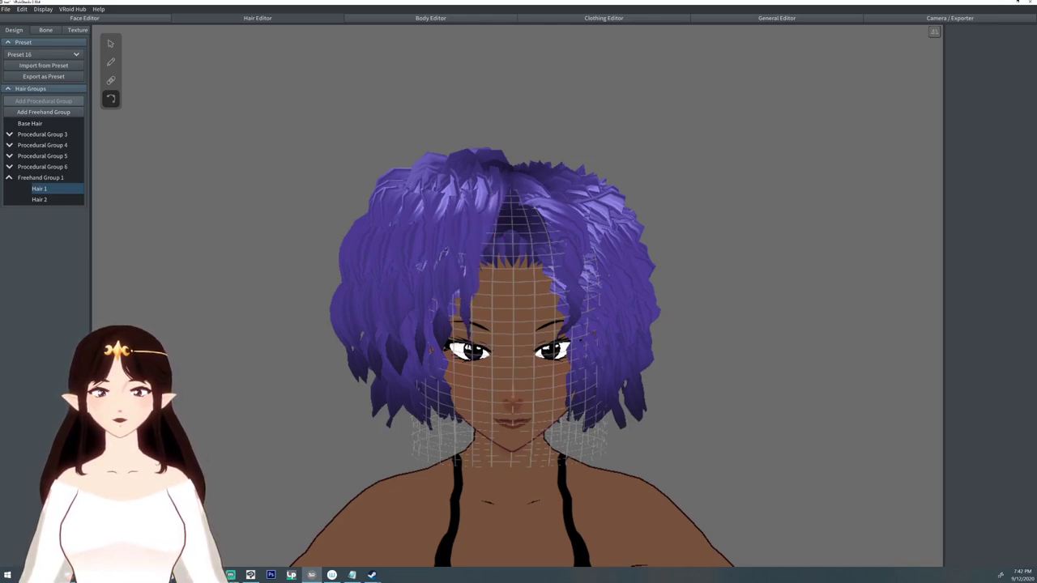
{"action": "left_click", "coordinate": [39, 189]}
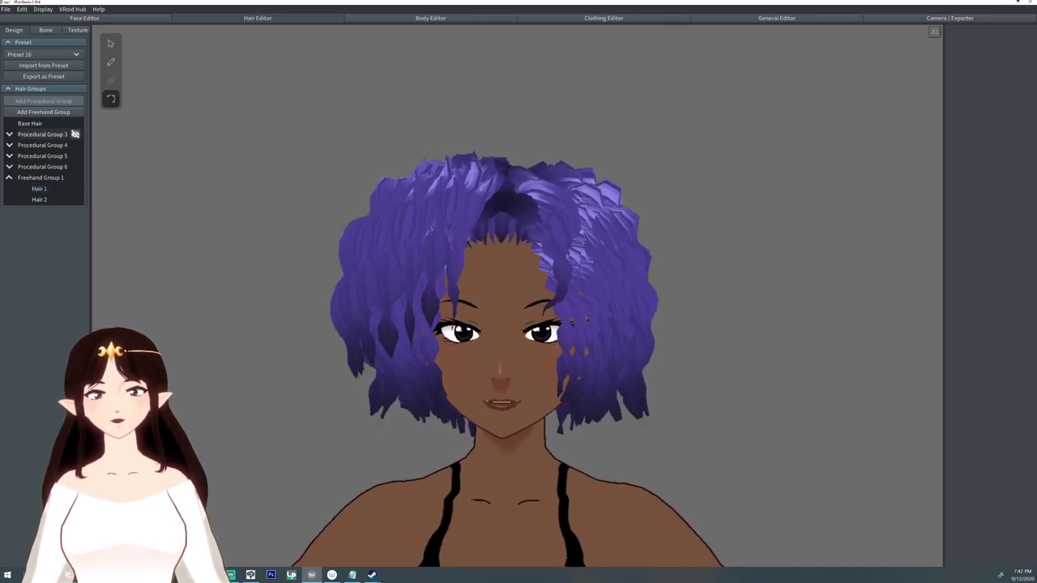
Set Procedural Group 4's tip curliness to -0.052.
{"action": "left_click", "coordinate": [71, 145]}
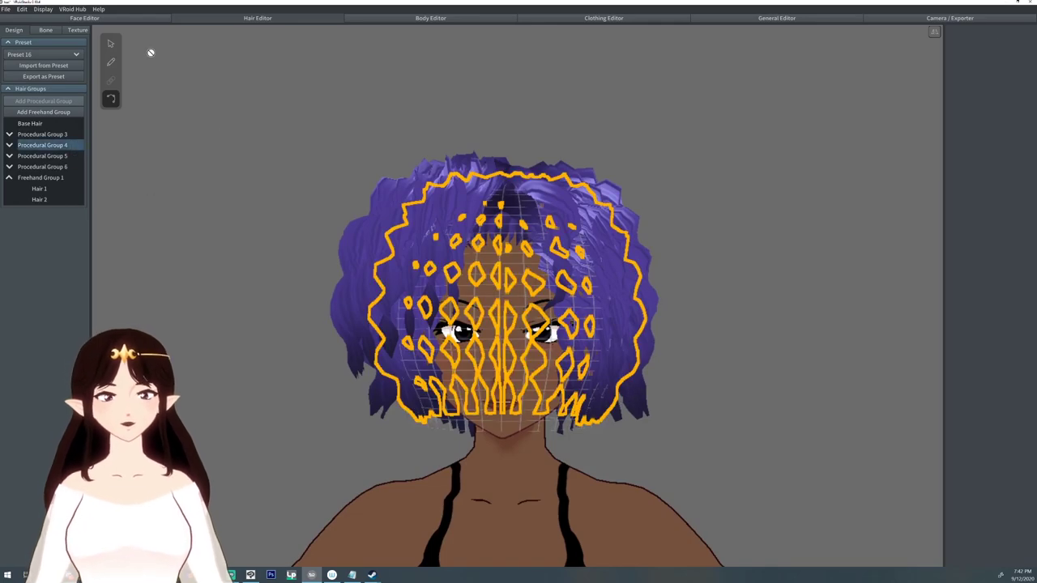
{"action": "left_click", "coordinate": [111, 43]}
{"action": "scroll", "coordinate": [988, 300], "scroll_direction": "down", "scroll_amount": 1}
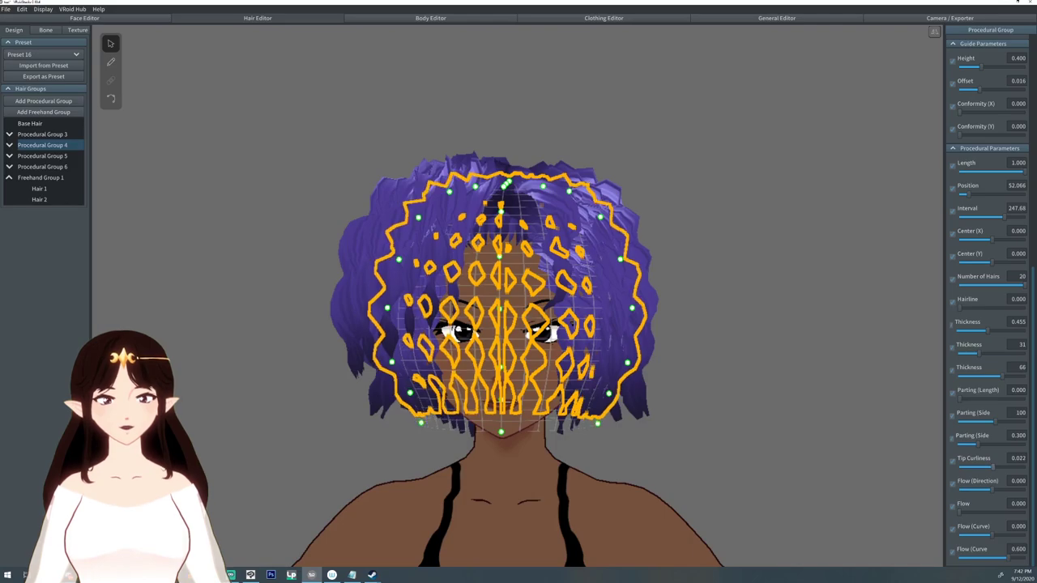
{"action": "left_click_drag", "start_coordinate": [992, 468], "coordinate": [987, 467]}
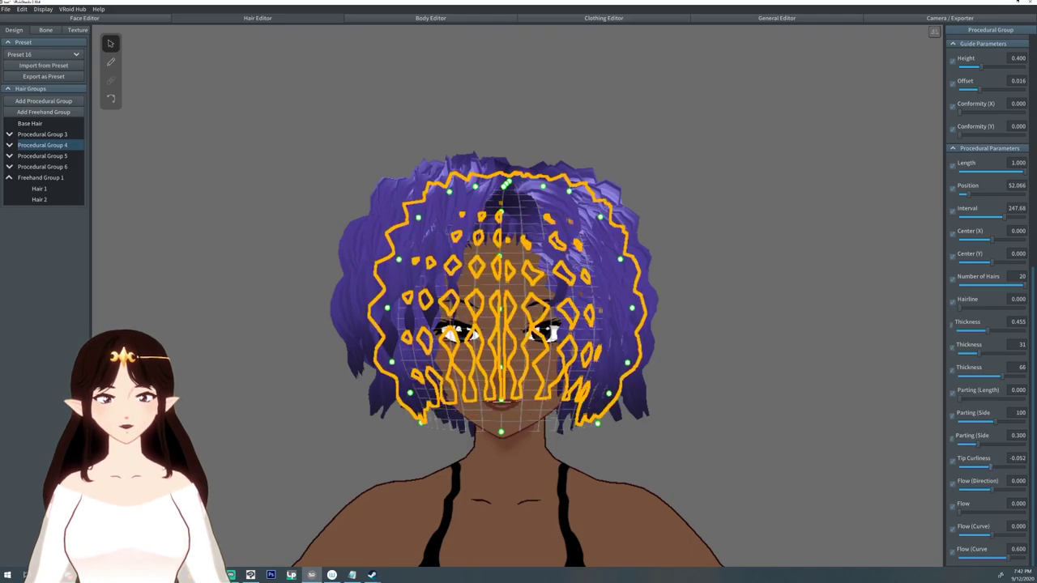
{"action": "scroll", "coordinate": [988, 300], "scroll_direction": "up", "scroll_amount": 5}
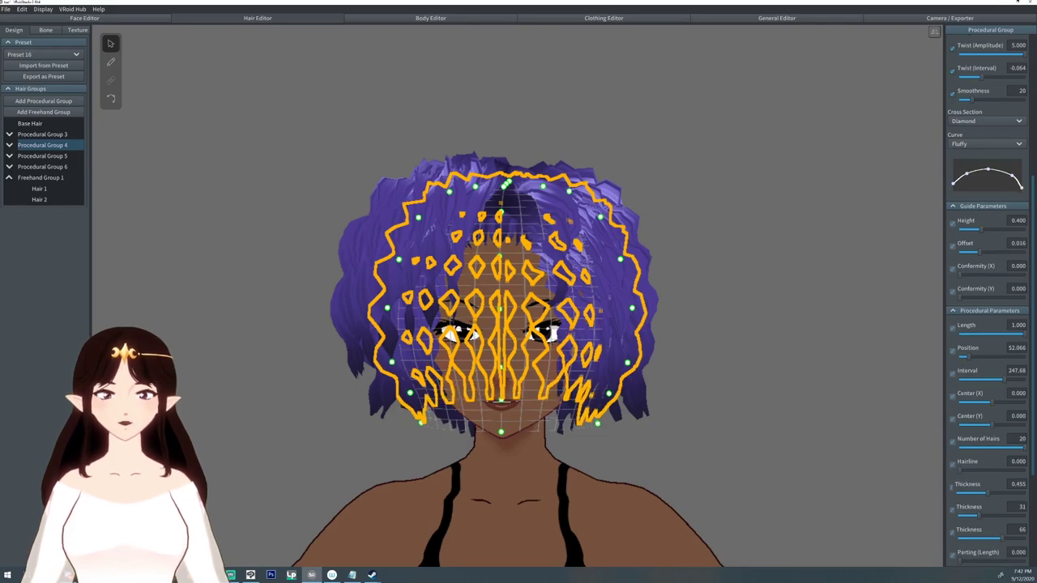
Set Procedural Group 5's tip curliness to 0.082.
{"action": "left_click", "coordinate": [71, 155]}
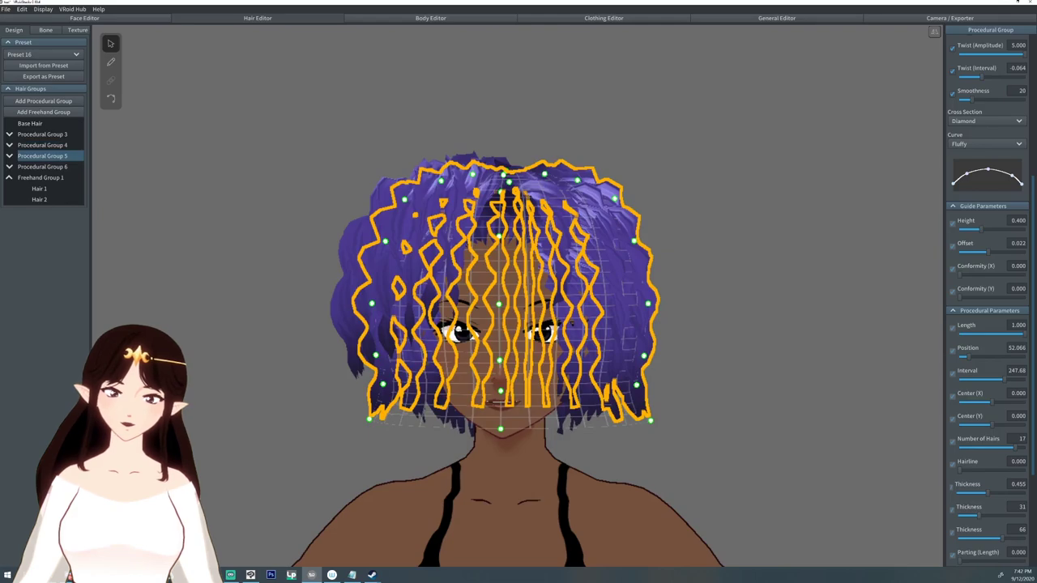
{"action": "scroll", "coordinate": [988, 300], "scroll_direction": "down", "scroll_amount": 5}
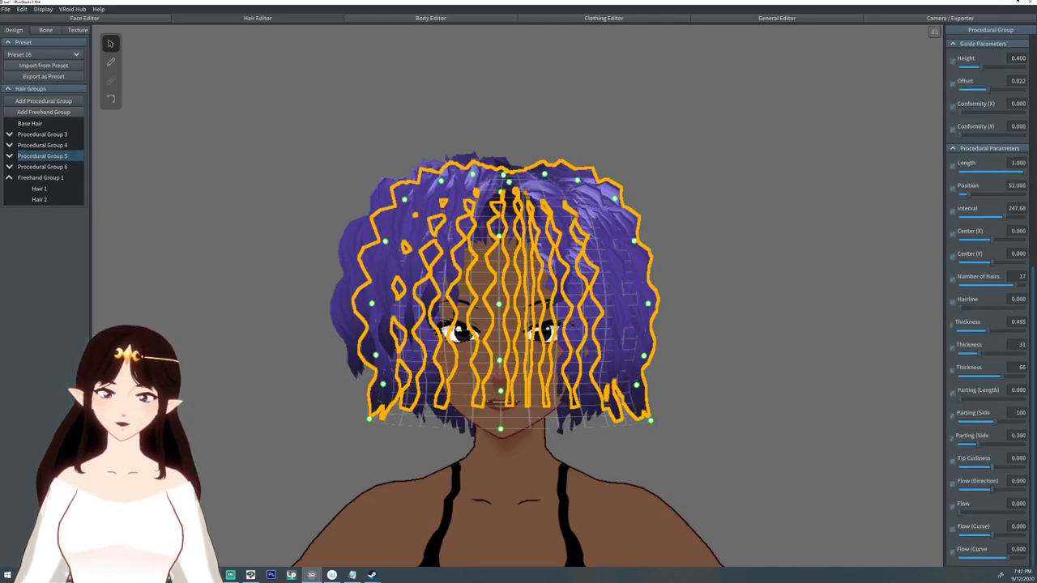
{"action": "mouse_move", "coordinate": [992, 468]}
{"action": "left_mouse_down"}
{"action": "mouse_move", "coordinate": [980, 467]}
{"action": "mouse_move", "coordinate": [995, 467]}
{"action": "left_mouse_up"}
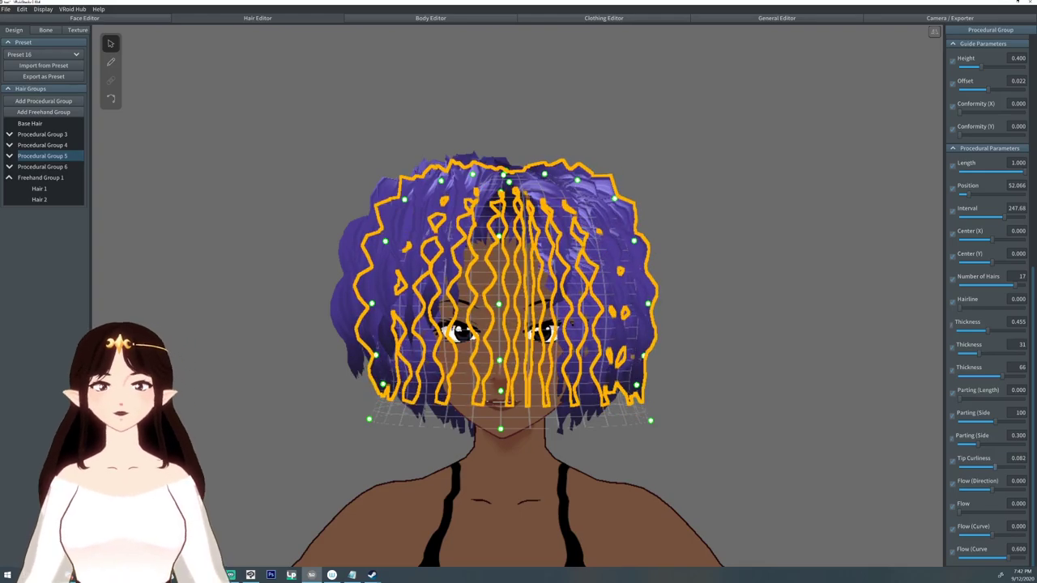
Raise Procedural Group 6's lowest guide point slightly and set the group's guide height to 0.337 to shorten it.
{"action": "left_click", "coordinate": [351, 271]}
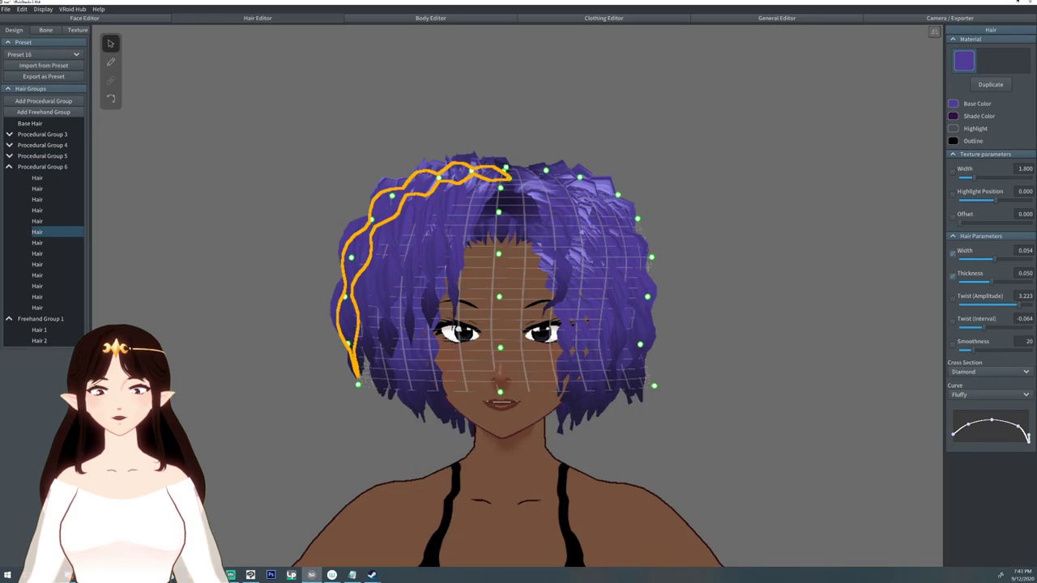
{"action": "left_click_drag", "start_coordinate": [654, 386], "coordinate": [648, 375]}
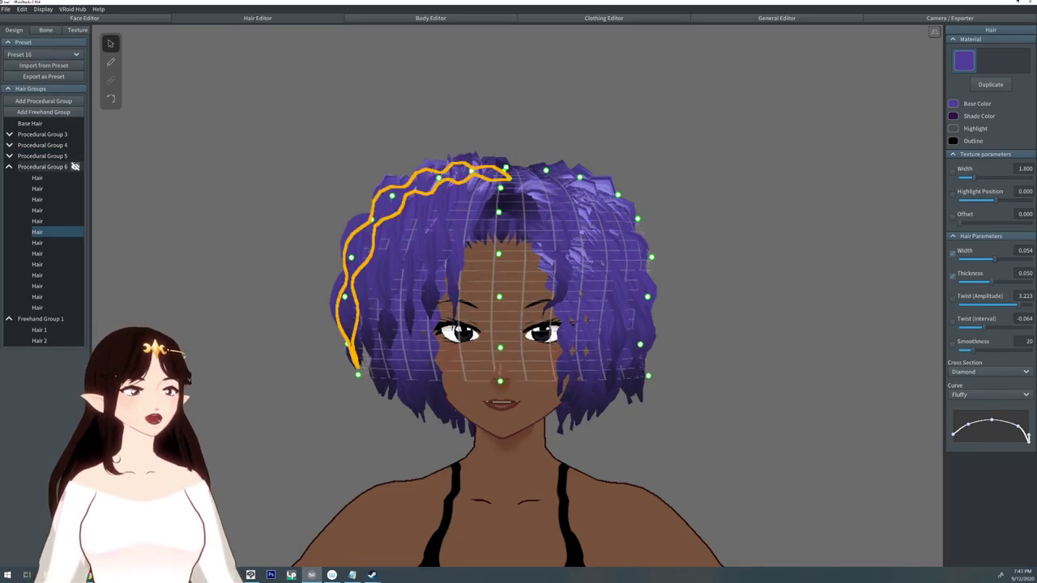
{"action": "left_click", "coordinate": [73, 166]}
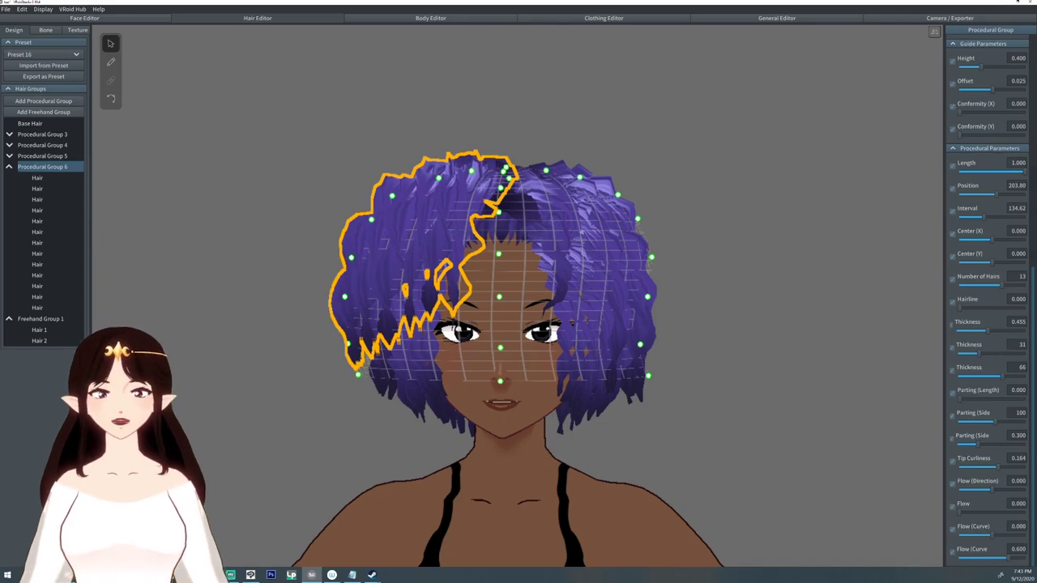
{"action": "left_click_drag", "start_coordinate": [981, 67], "coordinate": [977, 67]}
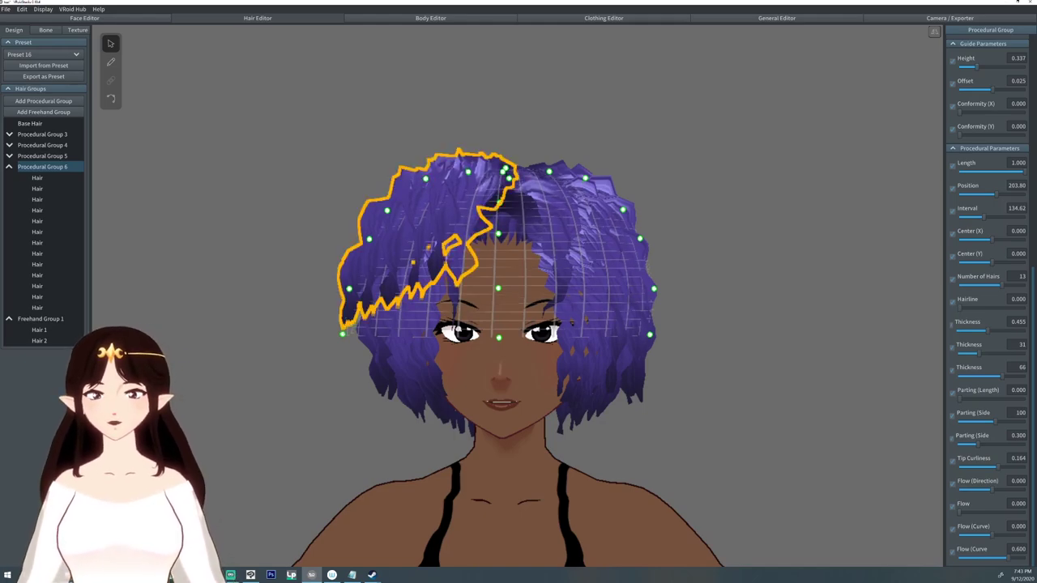
Pull Procedural Group 6's side guide points outward for more volume, nudge the lowest one inward, and view the hair from the side.
{"action": "left_click_drag", "start_coordinate": [388, 210], "coordinate": [351, 239]}
{"action": "left_click_drag", "start_coordinate": [350, 289], "coordinate": [335, 289]}
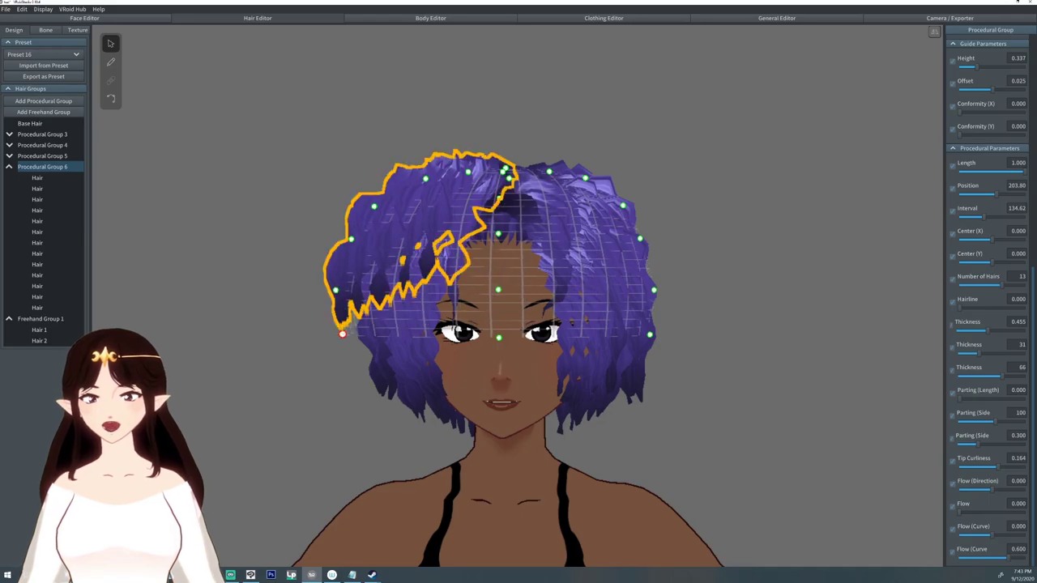
{"action": "left_click_drag", "start_coordinate": [343, 334], "coordinate": [346, 336]}
{"action": "right_click_drag", "start_coordinate": [346, 340], "coordinate": [504, 343]}
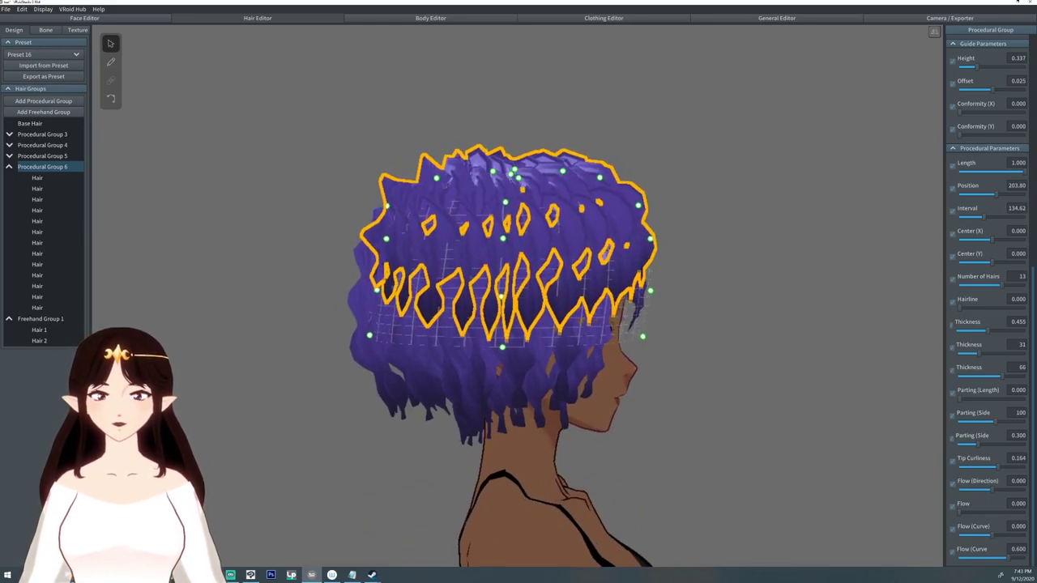
Pull Procedural Group 6's front guide point slightly outward, tuck the lowest front one inward, and lower the hair curve's end point a little.
{"action": "left_click_drag", "start_coordinate": [650, 239], "coordinate": [653, 240]}
{"action": "left_click_drag", "start_coordinate": [643, 337], "coordinate": [631, 337]}
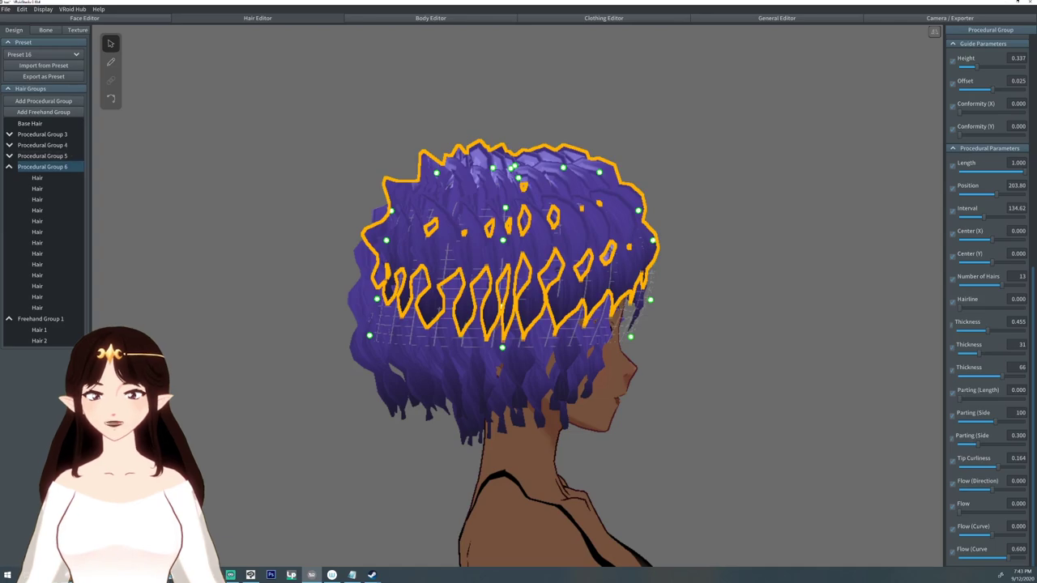
{"action": "scroll", "coordinate": [988, 300], "scroll_direction": "up", "scroll_amount": 3}
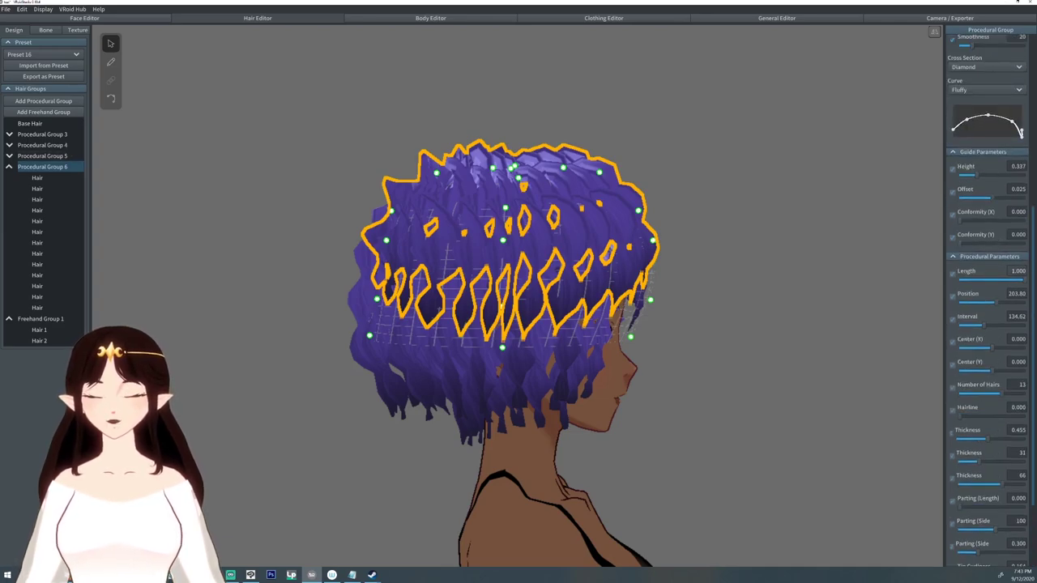
{"action": "scroll", "coordinate": [988, 300], "scroll_direction": "up", "scroll_amount": 2}
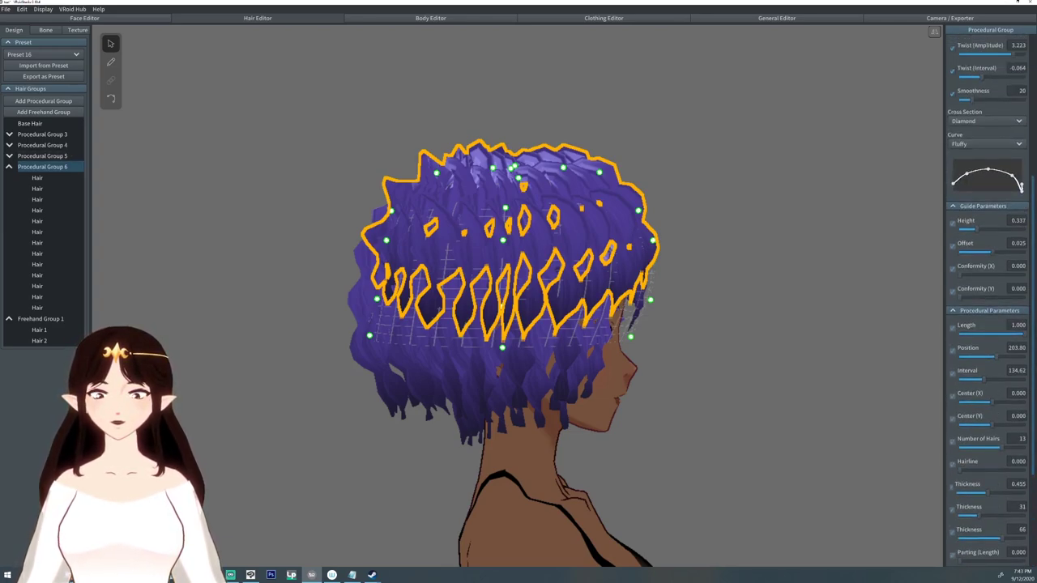
{"action": "left_click_drag", "start_coordinate": [1022, 186], "coordinate": [1021, 188]}
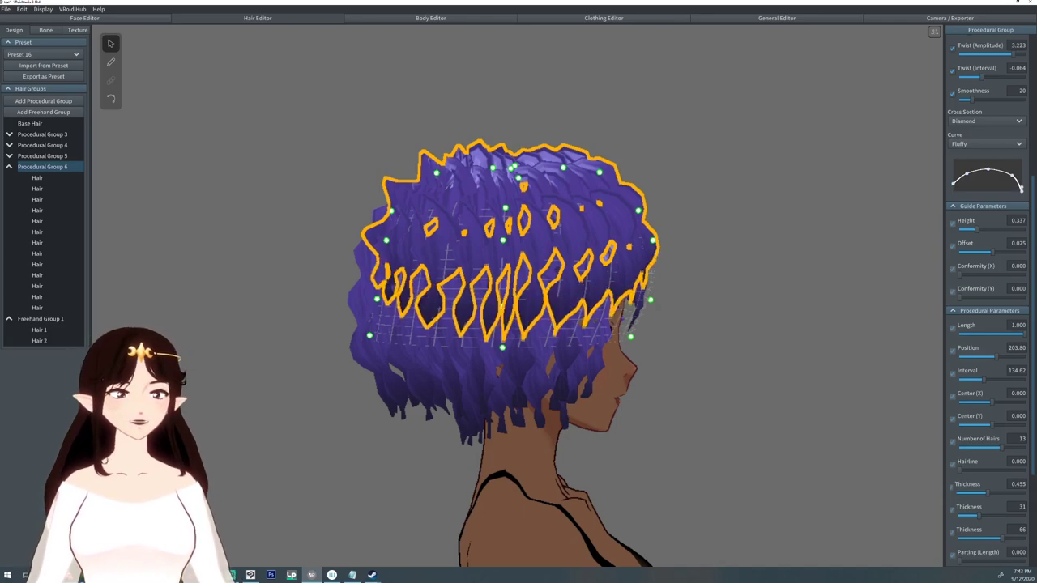
Set Procedural Group 6's width scale to 0.592 and view the deselected hair from the front.
{"action": "scroll", "coordinate": [1021, 191], "scroll_direction": "up", "scroll_amount": 3}
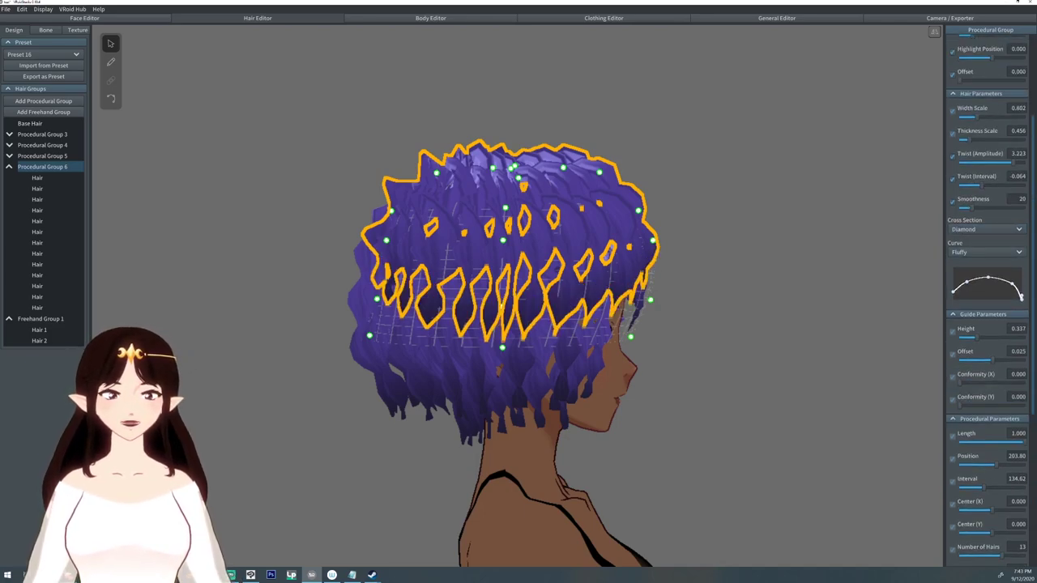
{"action": "left_click_drag", "start_coordinate": [977, 118], "coordinate": [973, 117]}
{"action": "right_click_drag", "start_coordinate": [843, 276], "coordinate": [703, 275]}
{"action": "left_click", "coordinate": [704, 275]}
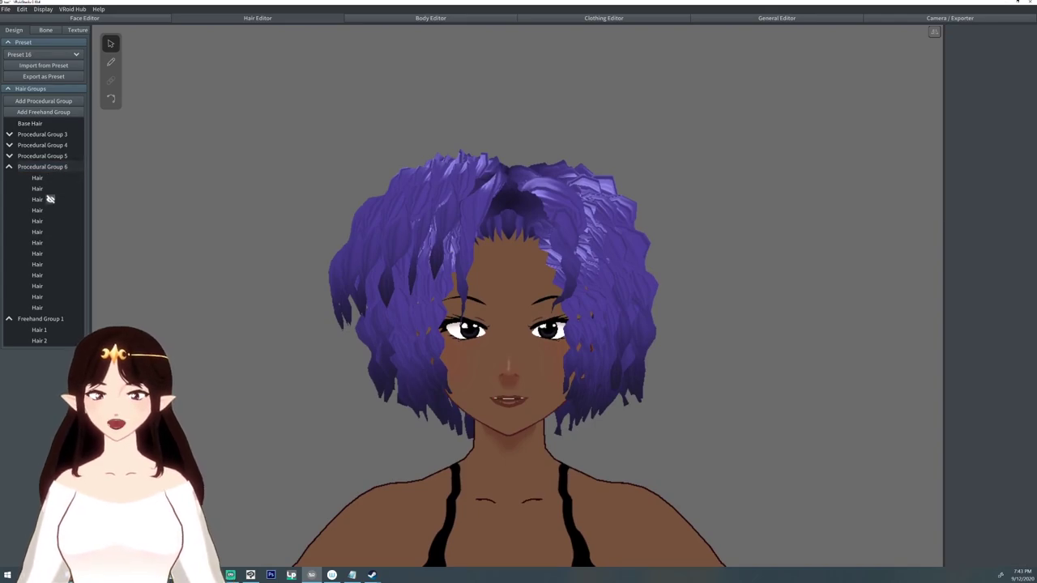
Add a new procedural group based on Procedural Group 6 and set its number of hairs to 12.
{"action": "left_click", "coordinate": [72, 166]}
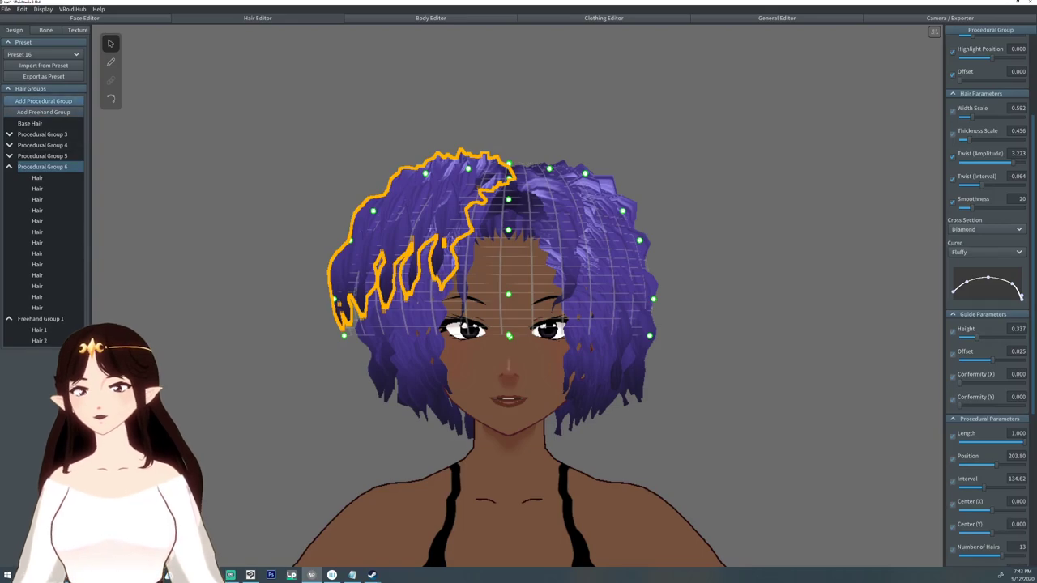
{"action": "left_click", "coordinate": [43, 100]}
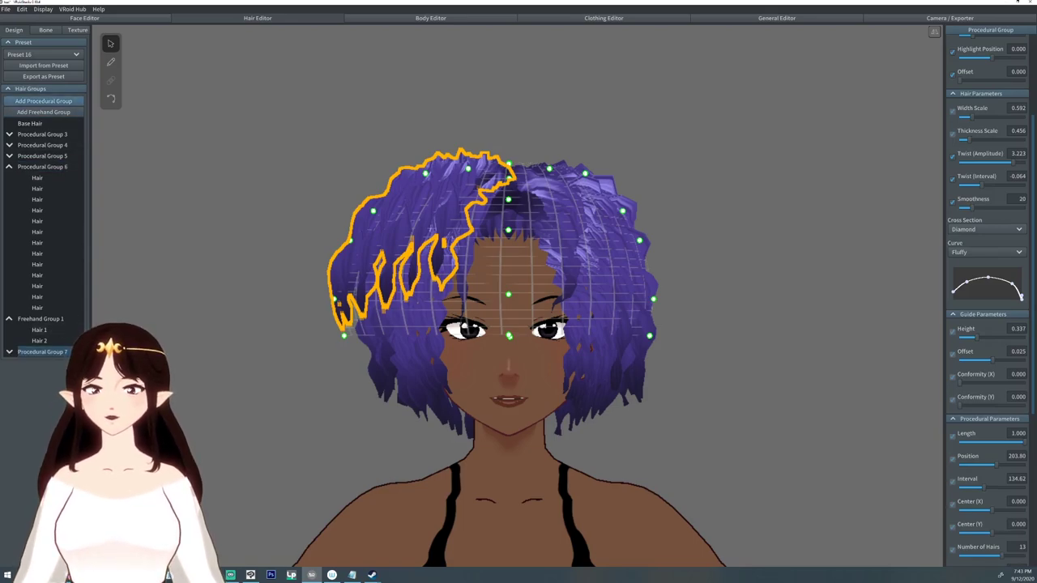
{"action": "scroll", "coordinate": [989, 325], "scroll_direction": "down", "scroll_amount": 2}
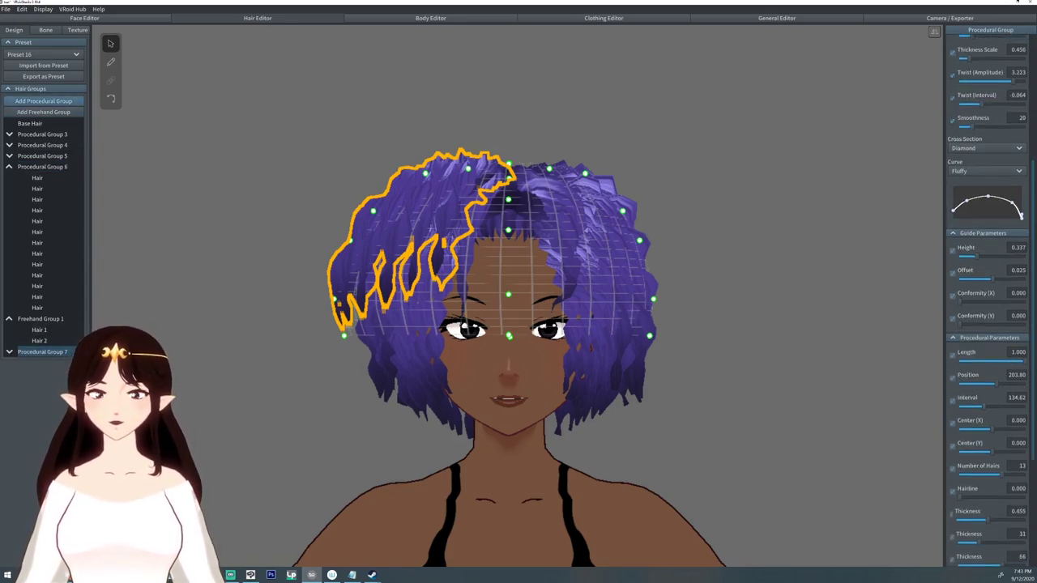
{"action": "left_click_drag", "start_coordinate": [1002, 475], "coordinate": [998, 475]}
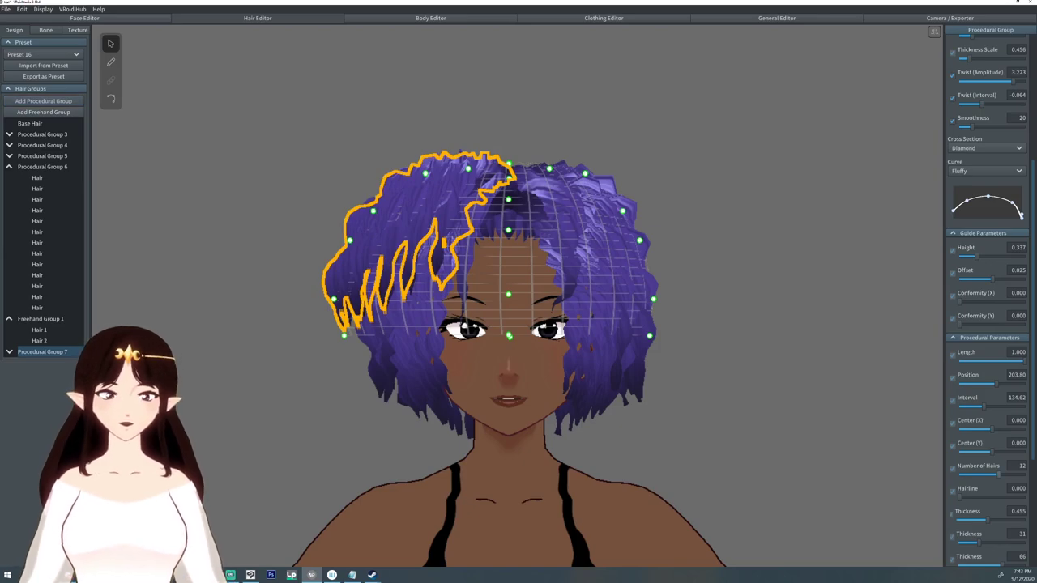
Raise Procedural Group 7's side guide points from the crown down to the lowest one to lift and shorten its hair.
{"action": "left_click_drag", "start_coordinate": [622, 211], "coordinate": [583, 162]}
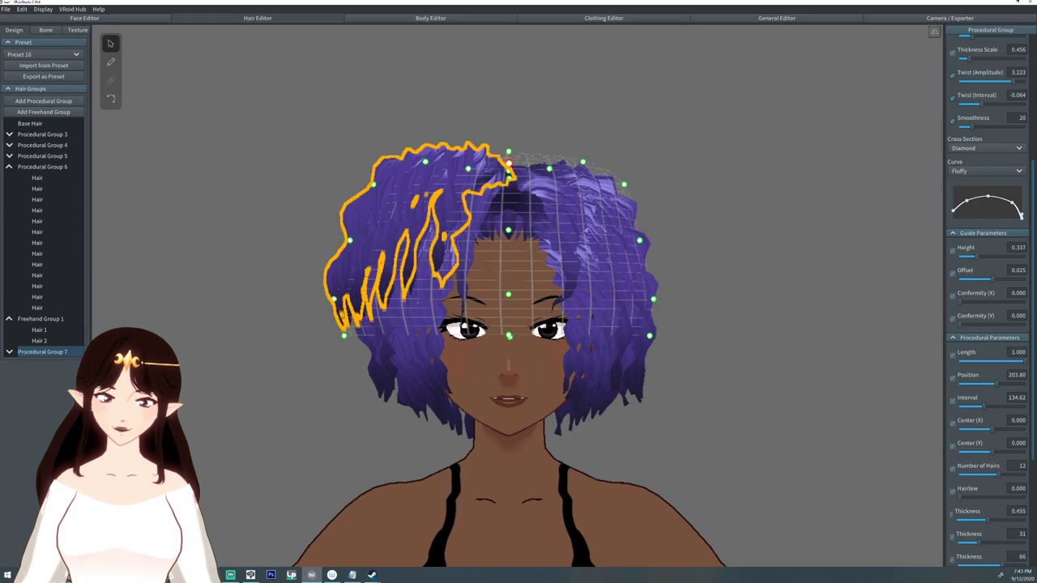
{"action": "left_click_drag", "start_coordinate": [350, 241], "coordinate": [356, 210]}
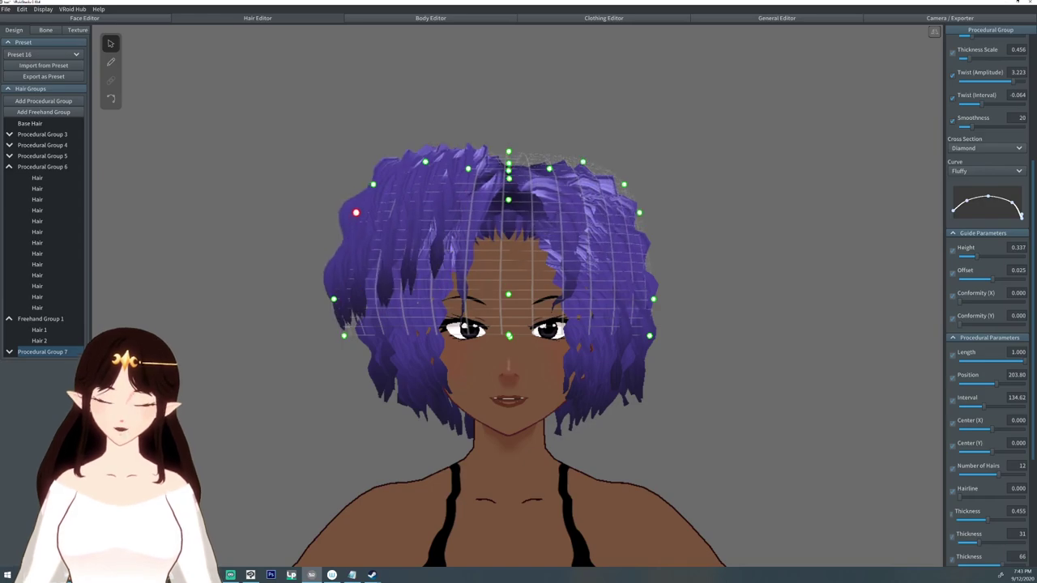
{"action": "left_click_drag", "start_coordinate": [334, 300], "coordinate": [333, 252]}
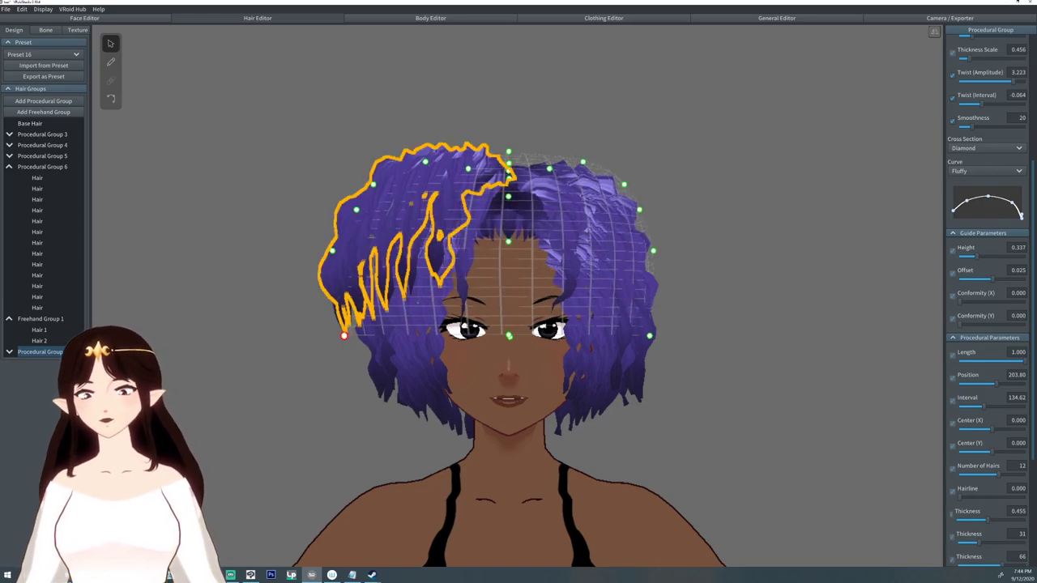
{"action": "left_click_drag", "start_coordinate": [344, 334], "coordinate": [326, 282]}
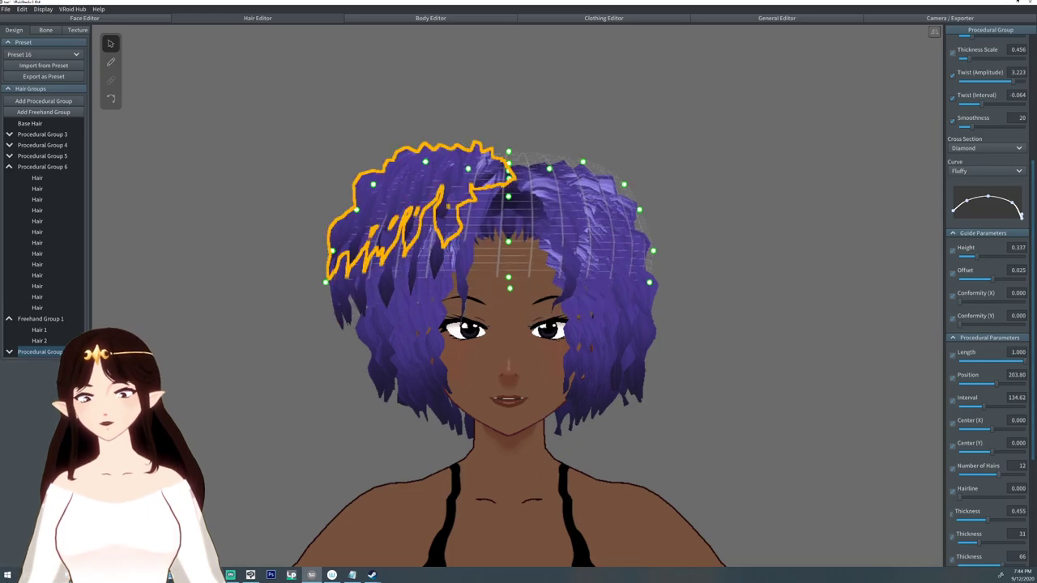
Set Procedural Group 7's first two thickness parameters to 0.336 and 61.
{"action": "left_click_drag", "start_coordinate": [1033, 312], "coordinate": [1032, 341]}
{"action": "left_click_drag", "start_coordinate": [988, 466], "coordinate": [999, 488]}
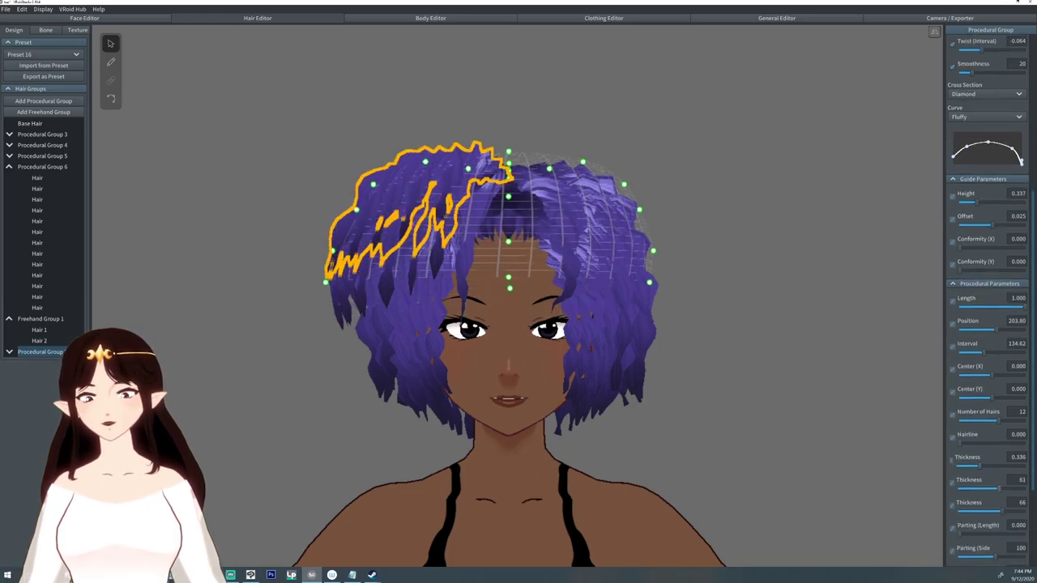
Set Procedural Group 7 to 8 hairs with an interval of 84.793 and a position of 260.33.
{"action": "scroll", "coordinate": [988, 300], "scroll_direction": "up", "scroll_amount": 3}
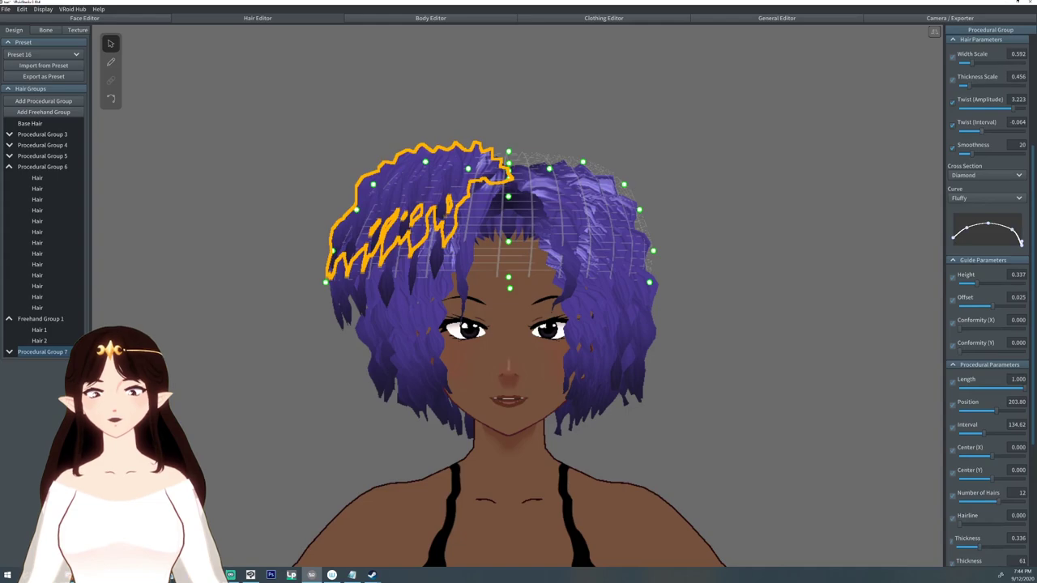
{"action": "left_click_drag", "start_coordinate": [999, 502], "coordinate": [986, 502]}
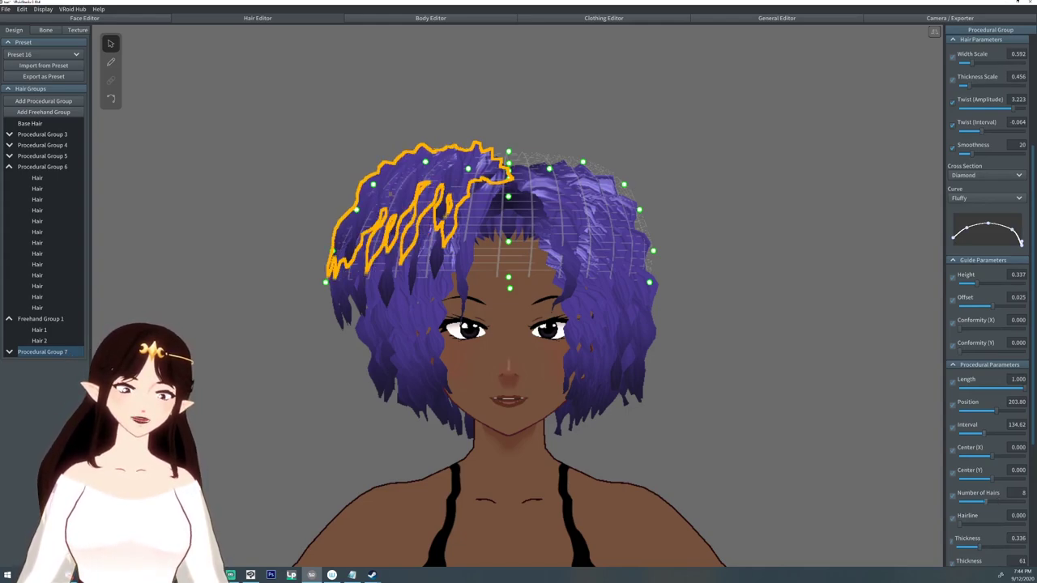
{"action": "left_click_drag", "start_coordinate": [984, 433], "coordinate": [1006, 411]}
Pull Procedural Group 7's lower side guide points slightly outward and check the hair from both sides.
{"action": "right_click_drag", "start_coordinate": [616, 324], "coordinate": [610, 352]}
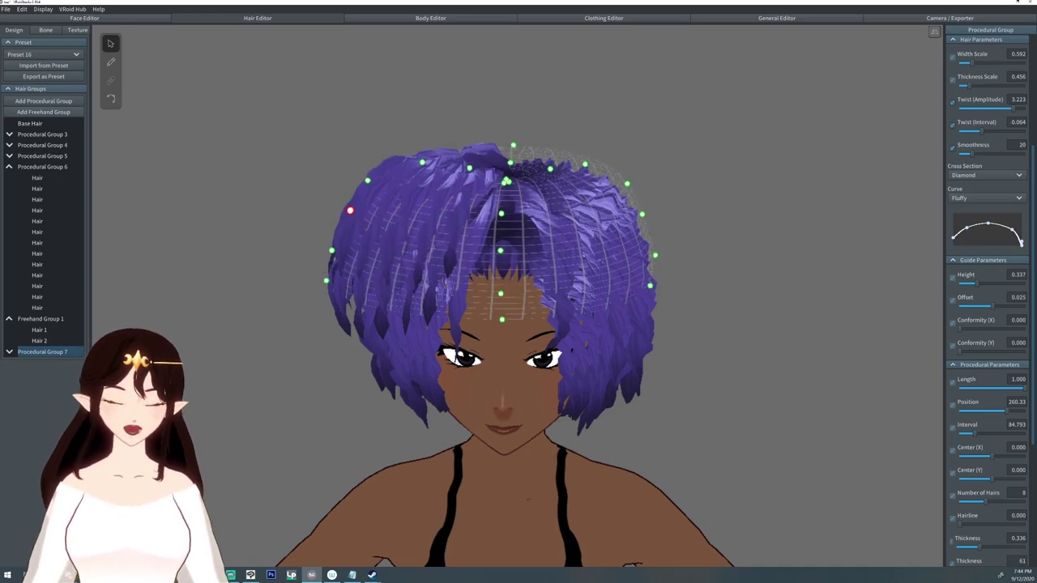
{"action": "left_click_drag", "start_coordinate": [332, 251], "coordinate": [316, 280]}
{"action": "right_click_drag", "start_coordinate": [314, 279], "coordinate": [264, 250]}
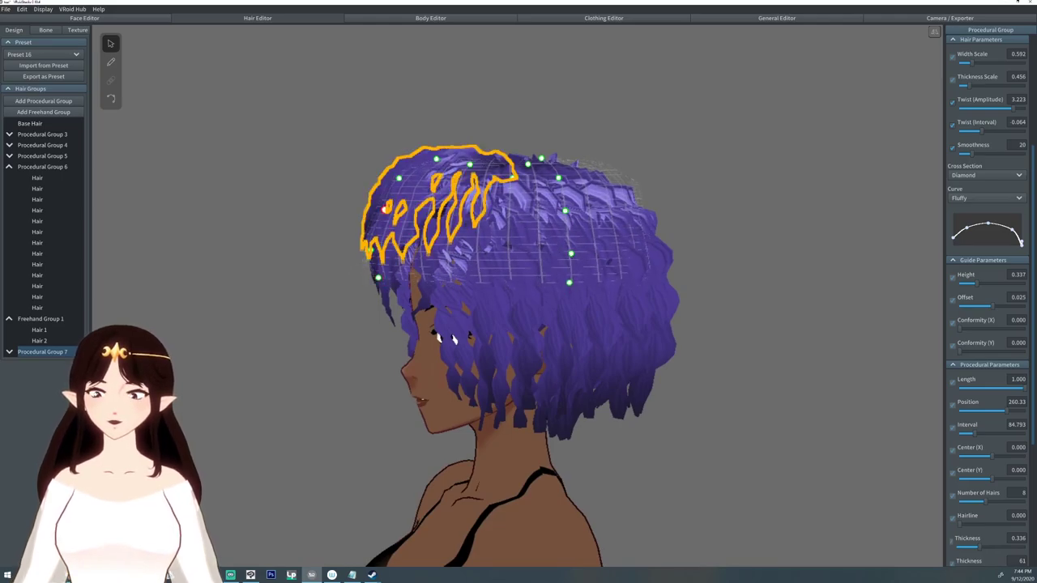
{"action": "right_click_drag", "start_coordinate": [454, 344], "coordinate": [591, 349]}
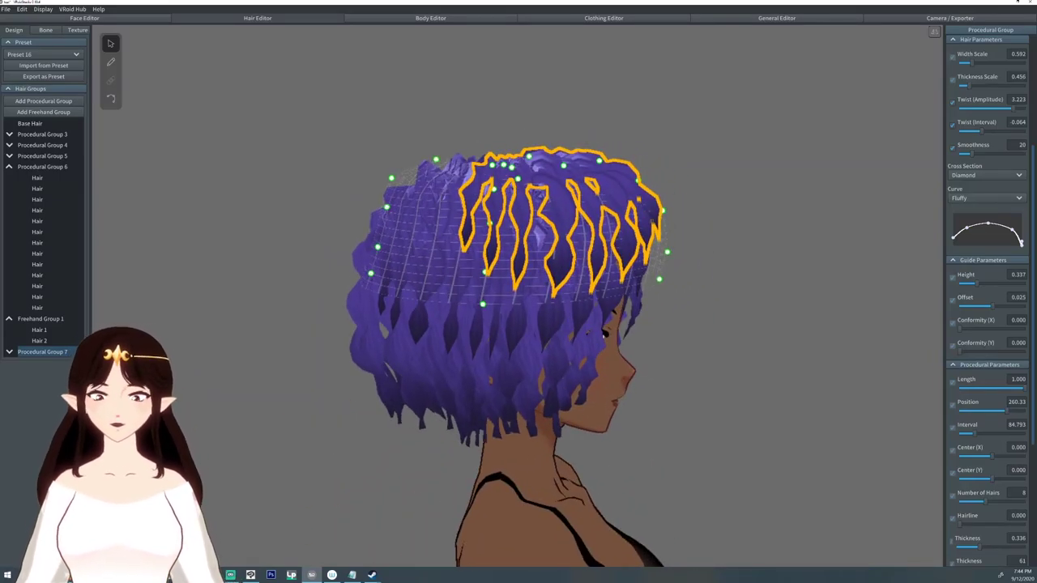
Set Procedural Group 7 to 10 hairs with an interval of 120.49 and a position of 230.57, and view the deselected hair from the front.
{"action": "left_click_drag", "start_coordinate": [985, 503], "coordinate": [993, 502]}
{"action": "left_click_drag", "start_coordinate": [975, 433], "coordinate": [1001, 411]}
{"action": "right_click_drag", "start_coordinate": [648, 340], "coordinate": [401, 337]}
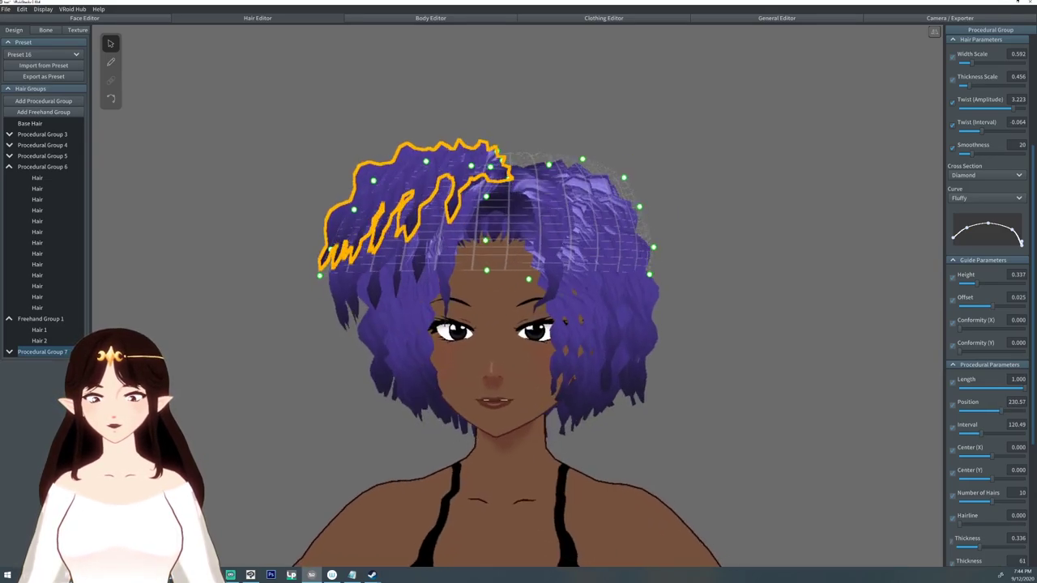
{"action": "left_click", "coordinate": [283, 316]}
{"action": "right_click_drag", "start_coordinate": [283, 316], "coordinate": [320, 322]}
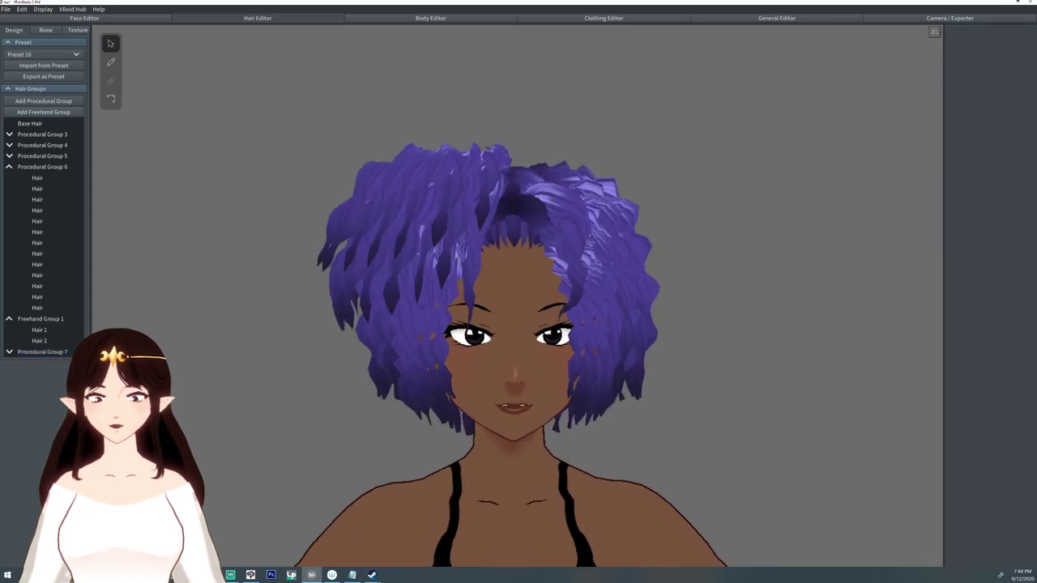
Set Procedural Group 7's length to 0.807 and reshape its side guide points so the ends flare up and outward over a flatter crown.
{"action": "left_click", "coordinate": [450, 189]}
{"action": "left_click", "coordinate": [42, 351]}
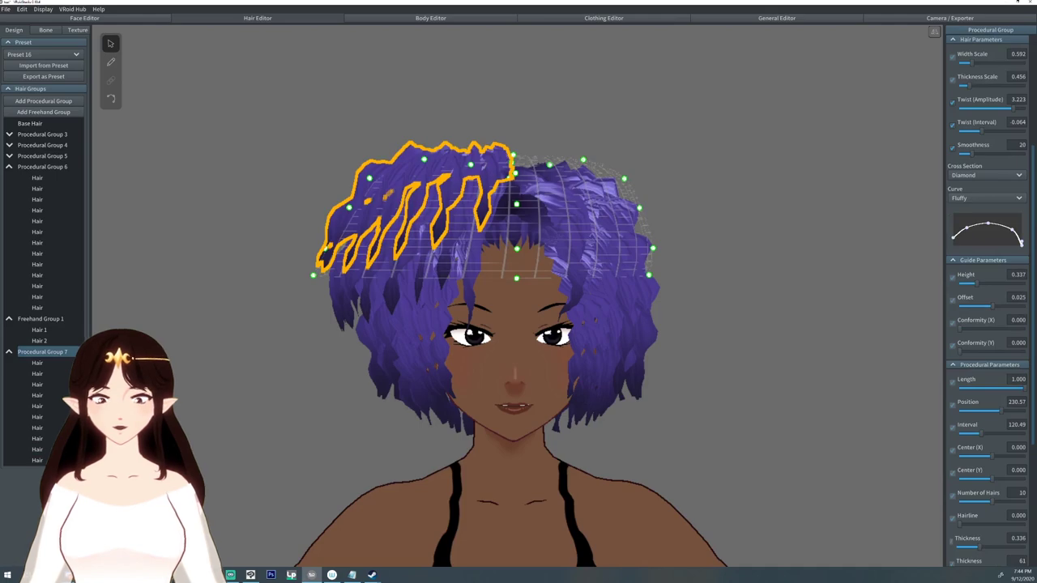
{"action": "left_click_drag", "start_coordinate": [1023, 387], "coordinate": [1011, 387]}
{"action": "left_click_drag", "start_coordinate": [324, 248], "coordinate": [322, 217]}
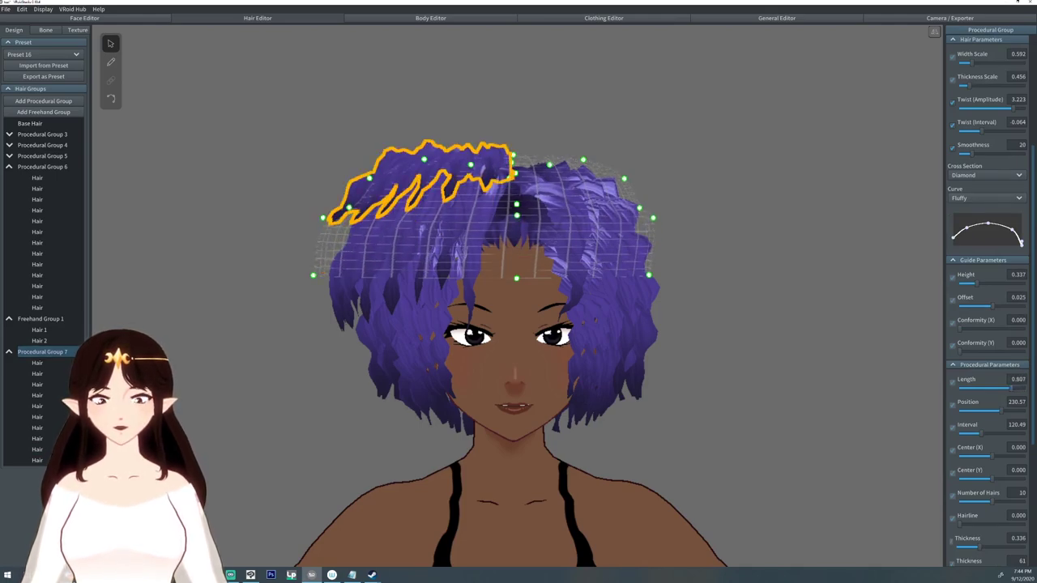
{"action": "left_click_drag", "start_coordinate": [312, 275], "coordinate": [289, 235]}
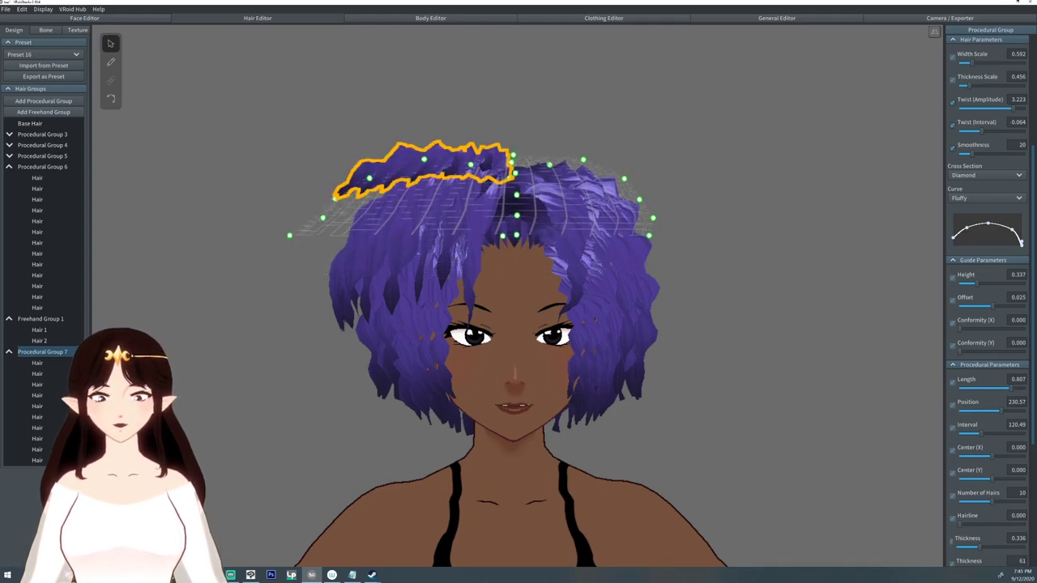
{"action": "left_click_drag", "start_coordinate": [423, 160], "coordinate": [470, 167]}
{"action": "key", "text": "Escape"}
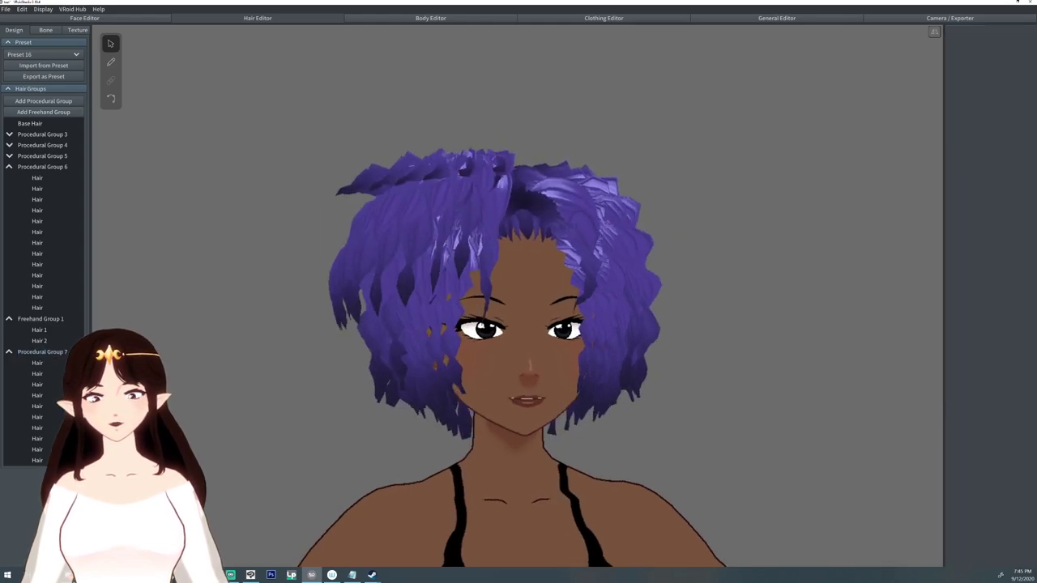
Check the hair from above and set Procedural Group 7's highlight position to -0.140.
{"action": "right_click_drag", "start_coordinate": [519, 292], "coordinate": [592, 454]}
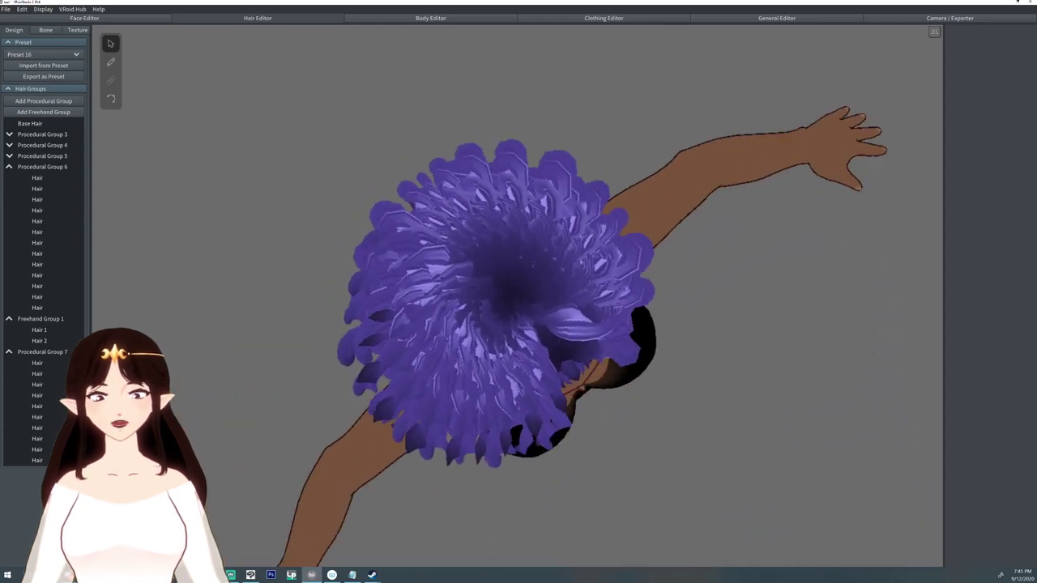
{"action": "left_click", "coordinate": [43, 352]}
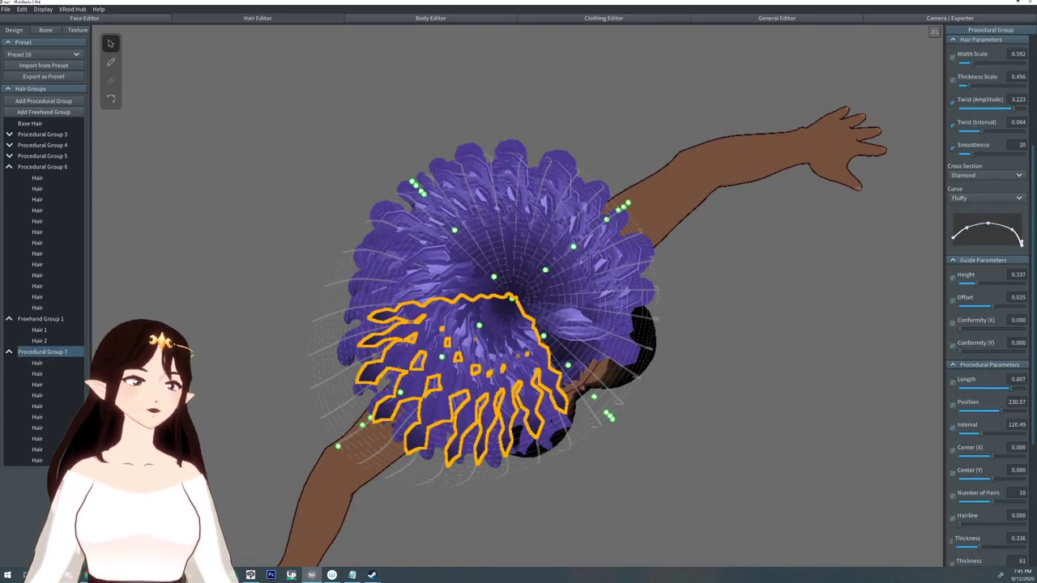
{"action": "scroll", "coordinate": [987, 300], "scroll_direction": "up", "scroll_amount": 5}
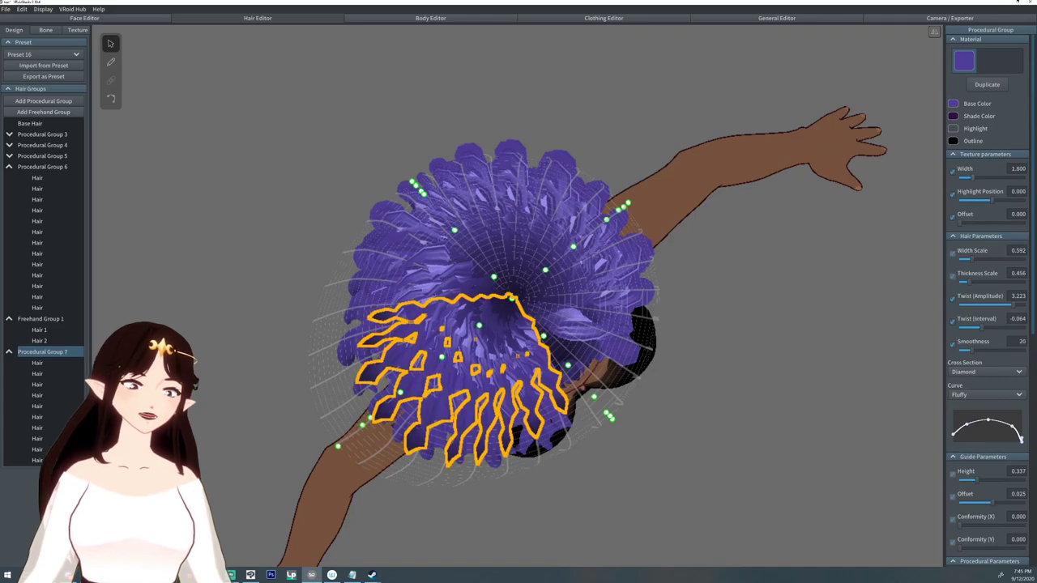
{"action": "mouse_move", "coordinate": [992, 200]}
{"action": "left_mouse_down"}
{"action": "mouse_move", "coordinate": [975, 200]}
{"action": "mouse_move", "coordinate": [988, 200]}
{"action": "left_mouse_up"}
{"action": "left_click", "coordinate": [754, 325]}
{"action": "right_click_drag", "start_coordinate": [754, 324], "coordinate": [726, 180]}
Lower Procedural Group 7's outer guide point slightly, nudge the crown one up, and try pulling the upper side point outward before undoing that move.
{"action": "left_click", "coordinate": [43, 351]}
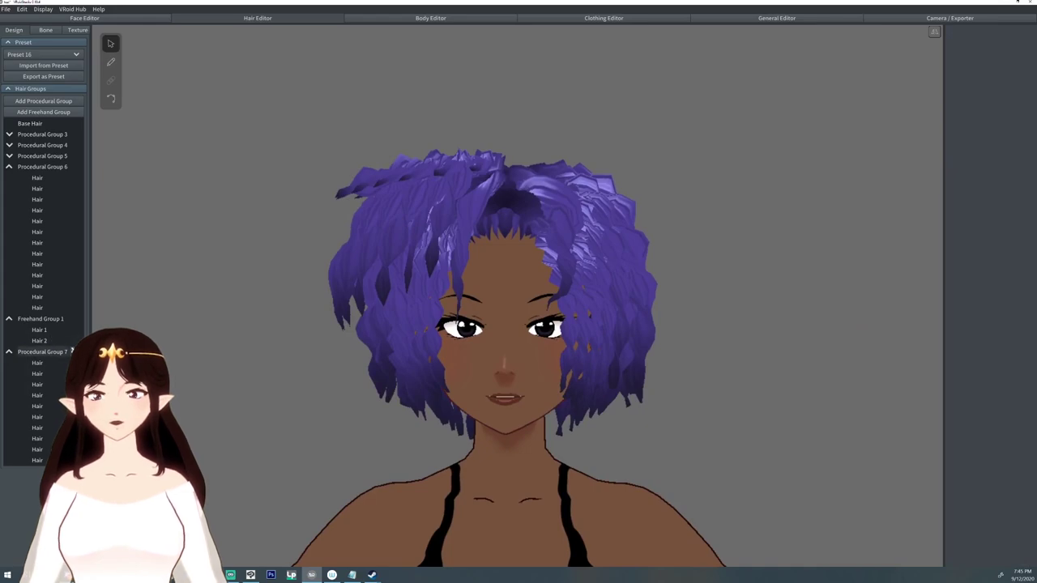
{"action": "left_click_drag", "start_coordinate": [338, 200], "coordinate": [341, 211]}
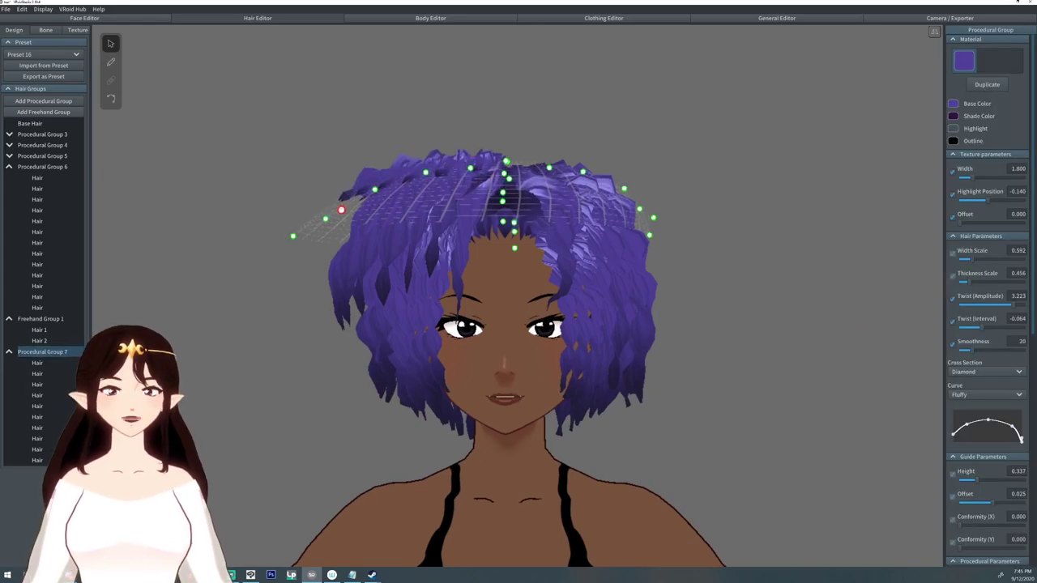
{"action": "left_click_drag", "start_coordinate": [426, 172], "coordinate": [425, 168]}
{"action": "left_click_drag", "start_coordinate": [375, 189], "coordinate": [327, 225]}
{"action": "key", "text": "ctrl+z"}
Inspect the hairstyle from the back and the front, briefly highlighting Procedural Group 3 to check its coverage.
{"action": "right_click_drag", "start_coordinate": [345, 234], "coordinate": [698, 244]}
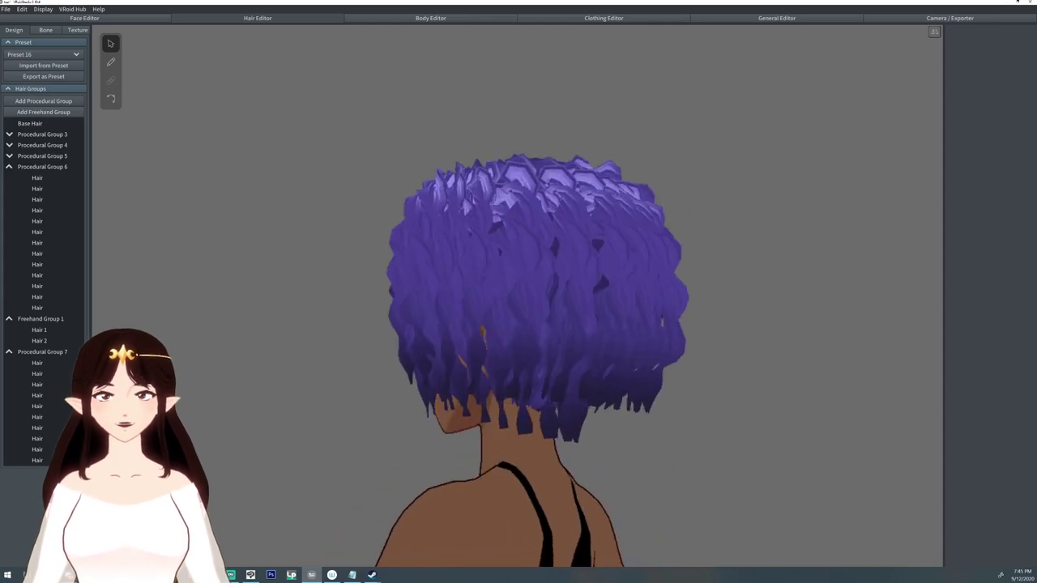
{"action": "left_click", "coordinate": [42, 134]}
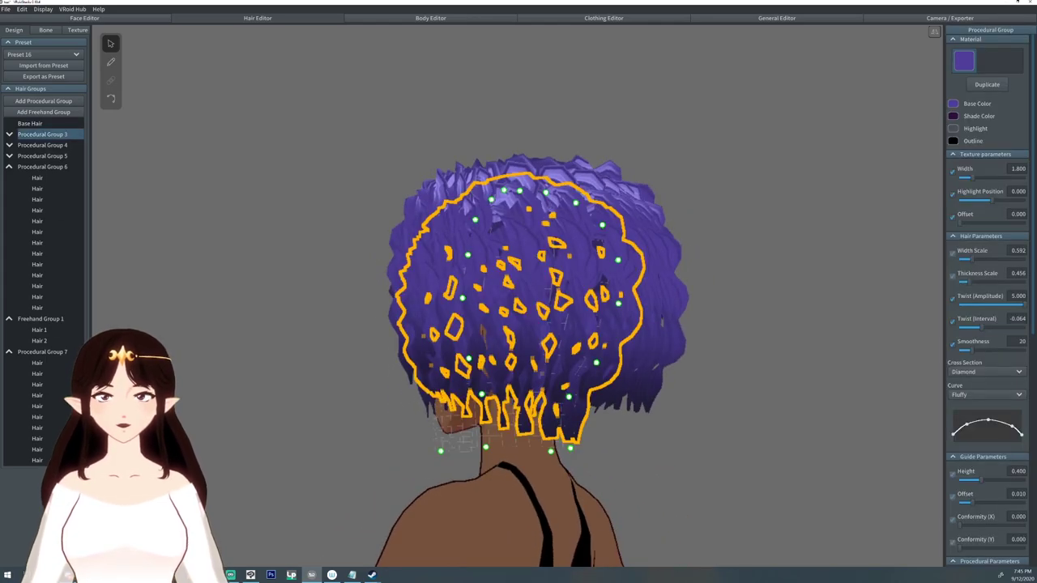
{"action": "left_click", "coordinate": [324, 243]}
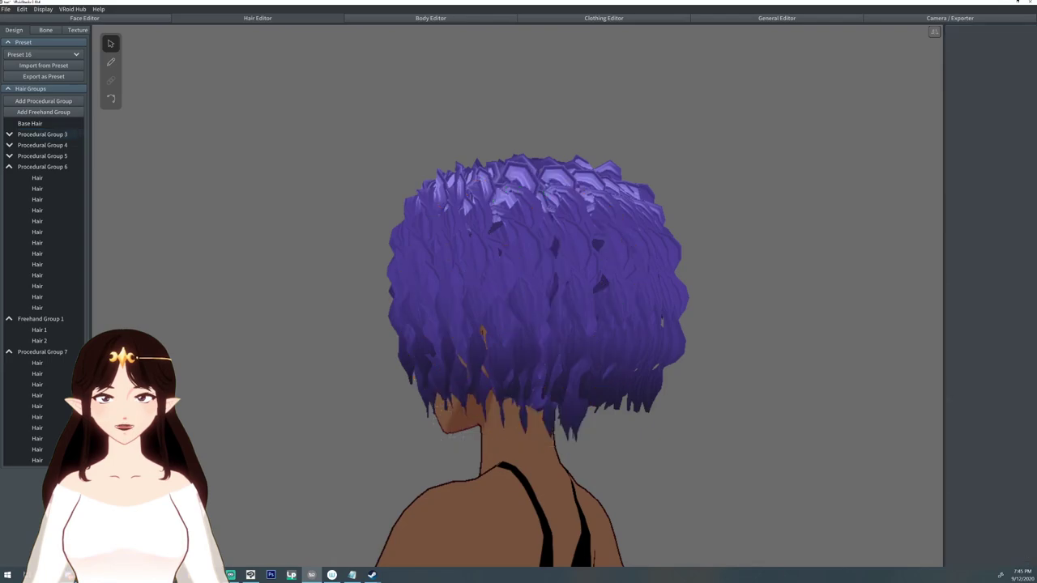
{"action": "right_click_drag", "start_coordinate": [324, 243], "coordinate": [227, 304]}
{"action": "right_click_drag", "start_coordinate": [648, 304], "coordinate": [330, 241]}
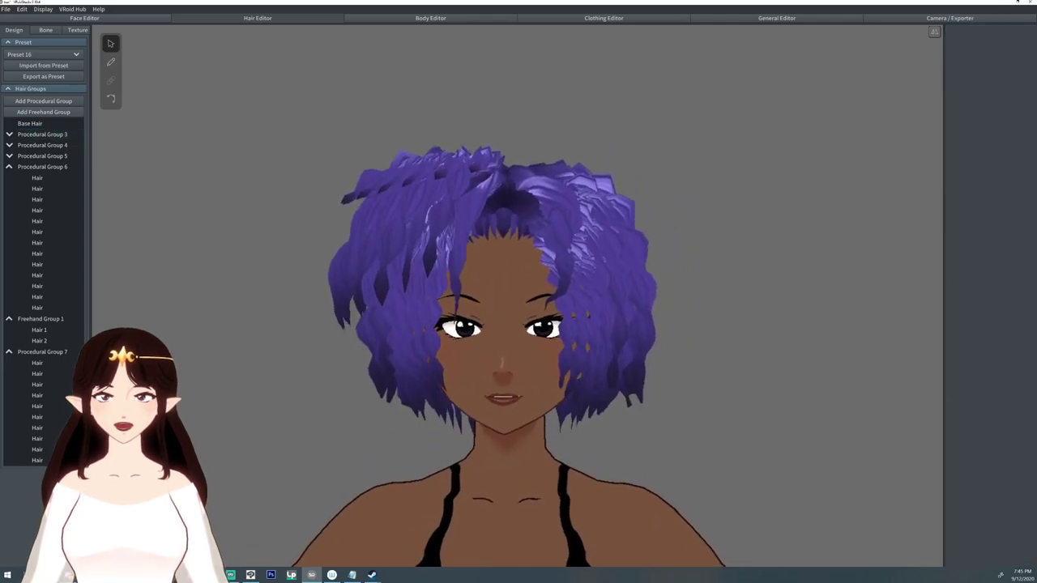
Change the Base Hair material's base color from purple to a dark charcoal, #2B2933.
{"action": "left_click", "coordinate": [73, 123]}
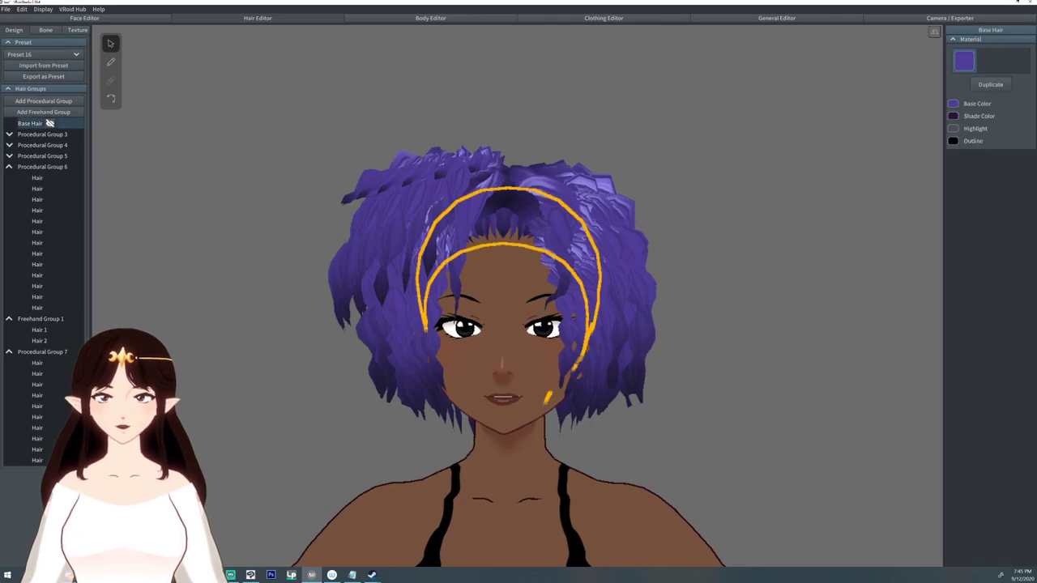
{"action": "left_click", "coordinate": [953, 103]}
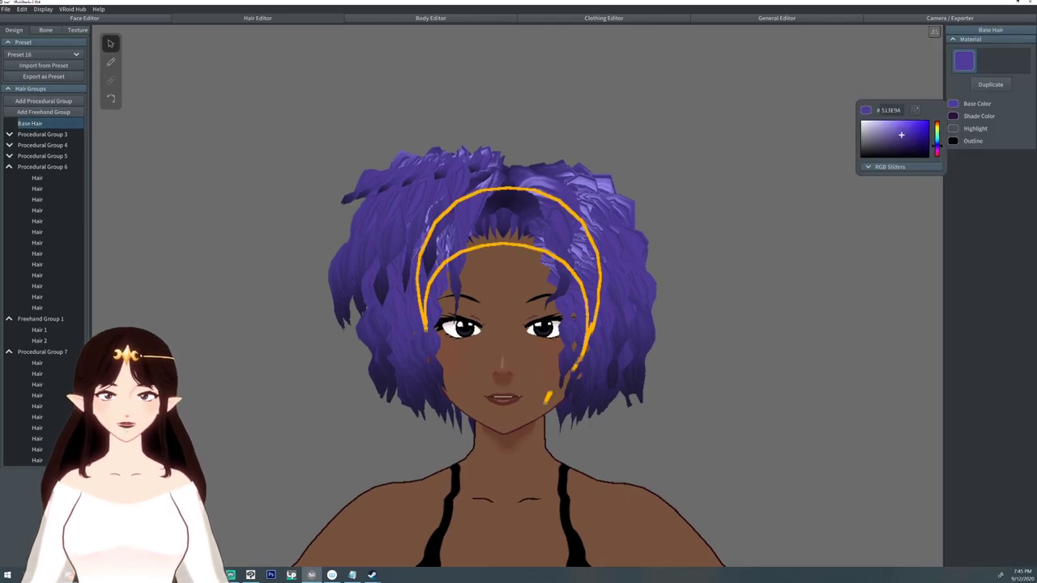
{"action": "left_click", "coordinate": [879, 150]}
{"action": "left_click_drag", "start_coordinate": [873, 148], "coordinate": [877, 150]}
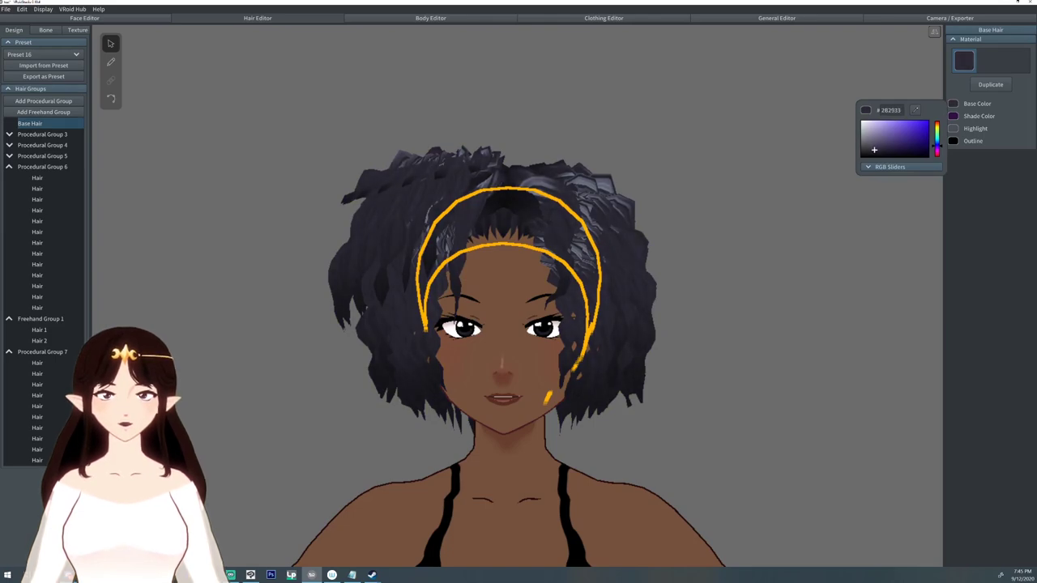
Darken the hair material's highlight color and shade color to near black.
{"action": "left_click", "coordinate": [953, 116]}
{"action": "left_click", "coordinate": [952, 129]}
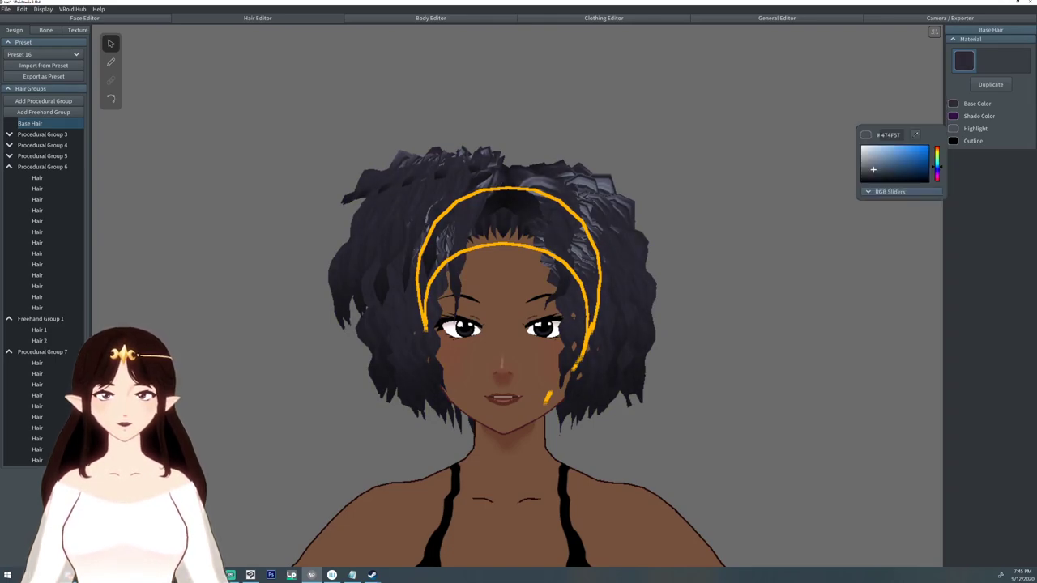
{"action": "left_click_drag", "start_coordinate": [873, 171], "coordinate": [861, 181]}
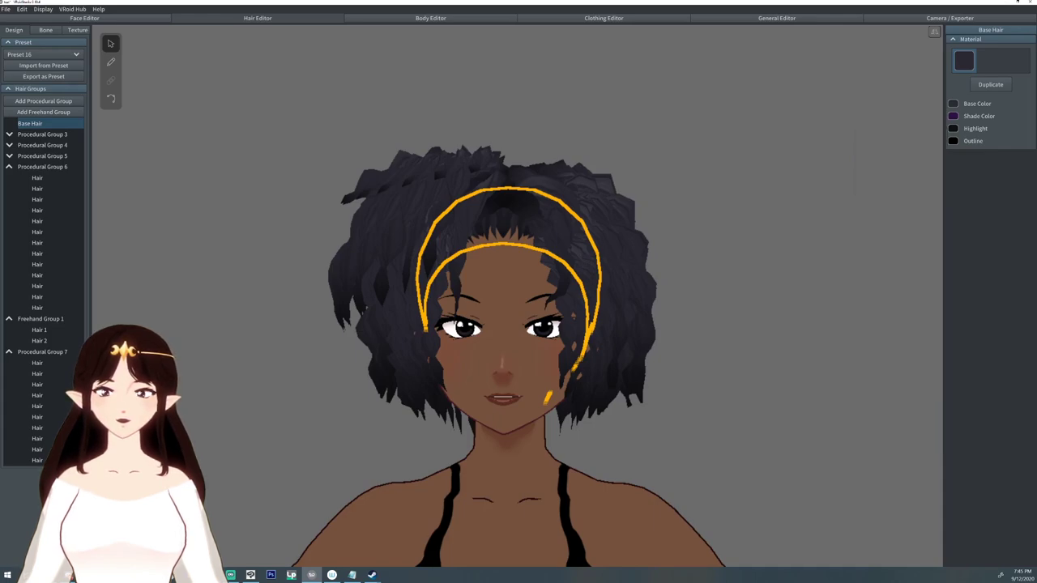
{"action": "left_click", "coordinate": [953, 116]}
{"action": "mouse_move", "coordinate": [913, 160]}
{"action": "left_mouse_down"}
{"action": "mouse_move", "coordinate": [861, 169]}
{"action": "mouse_move", "coordinate": [874, 158]}
{"action": "mouse_move", "coordinate": [872, 169]}
{"action": "left_mouse_up"}
Inspect the recolored hair from the side and front, selecting a strand in Procedural Group 3.
{"action": "right_click_drag", "start_coordinate": [599, 324], "coordinate": [495, 351]}
{"action": "left_click", "coordinate": [490, 375]}
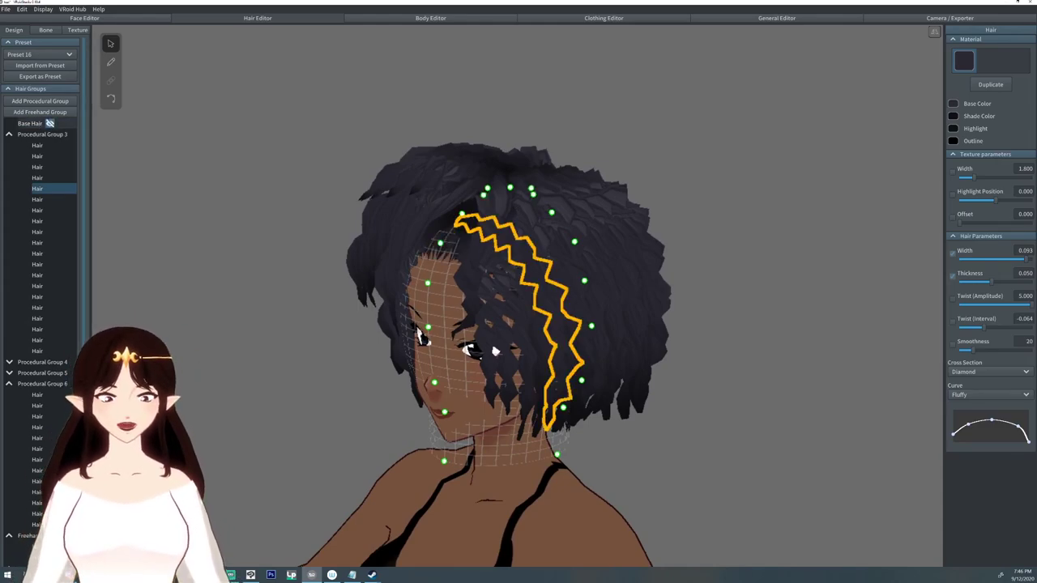
{"action": "mouse_move", "coordinate": [514, 293]}
{"action": "right_mouse_down"}
{"action": "mouse_move", "coordinate": [729, 292]}
{"action": "mouse_move", "coordinate": [494, 294]}
{"action": "mouse_move", "coordinate": [620, 293]}
{"action": "mouse_move", "coordinate": [499, 304]}
{"action": "mouse_move", "coordinate": [542, 294]}
{"action": "mouse_move", "coordinate": [519, 291]}
{"action": "right_mouse_up"}
{"action": "left_click", "coordinate": [51, 123]}
{"action": "left_click", "coordinate": [48, 189]}
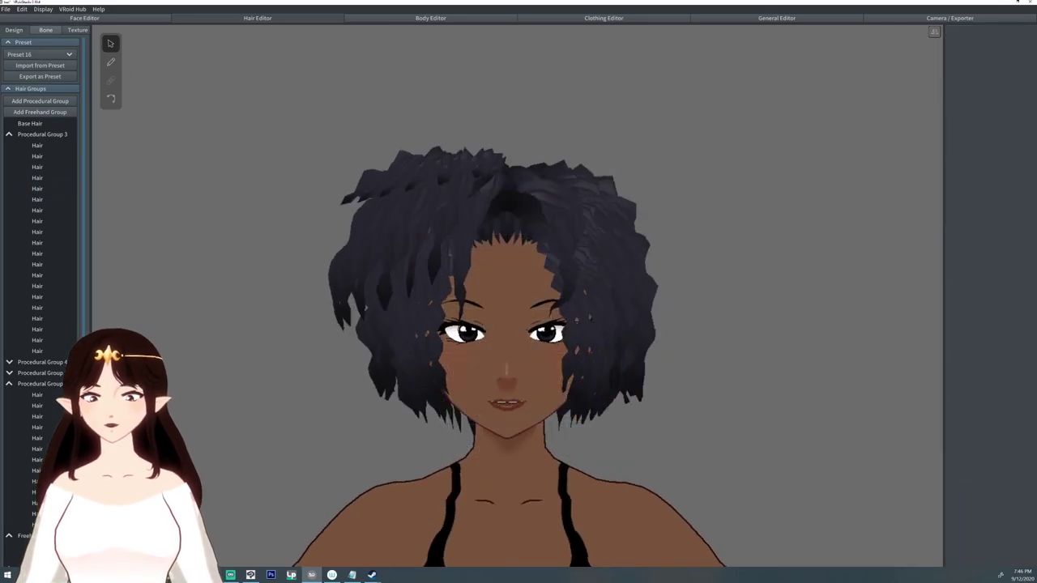
Create a bone group from Procedural Groups 3 and 4 with bone count 1 and fixed point 0.67.
{"action": "left_click", "coordinate": [45, 30]}
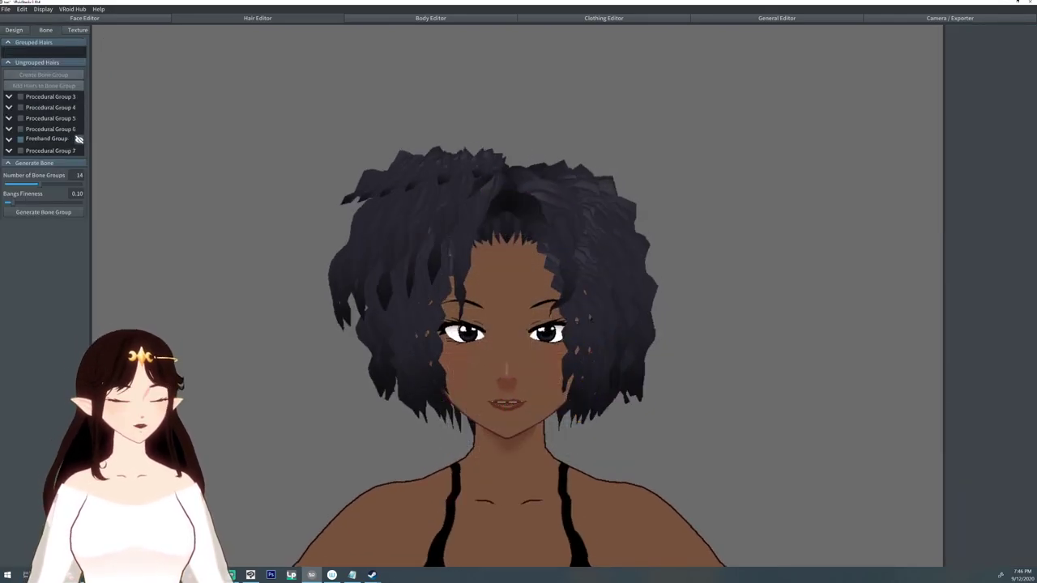
{"action": "left_click", "coordinate": [78, 96]}
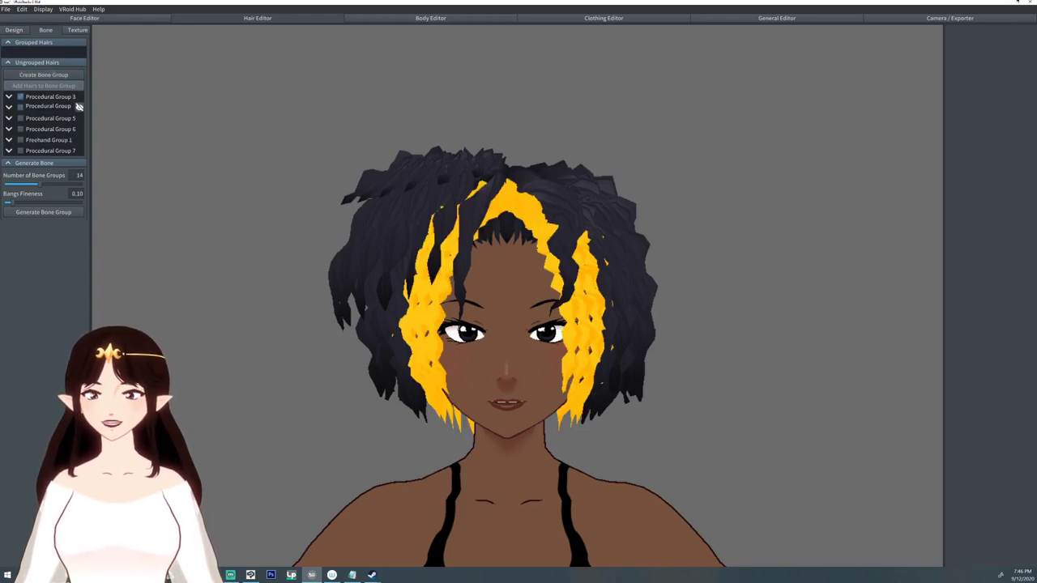
{"action": "left_click", "coordinate": [78, 106]}
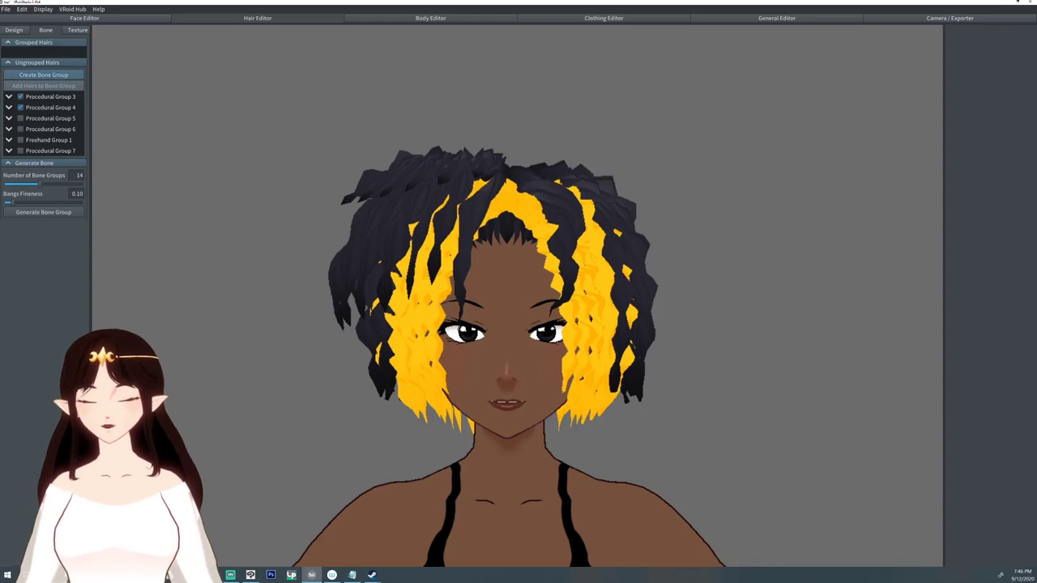
{"action": "left_click", "coordinate": [43, 75]}
{"action": "right_click_drag", "start_coordinate": [389, 284], "coordinate": [640, 284]}
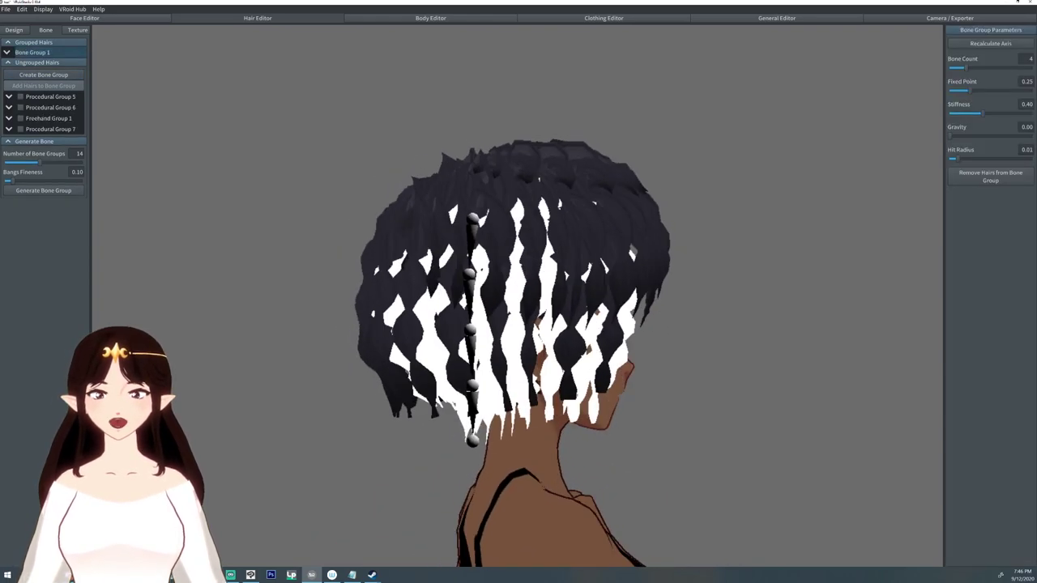
{"action": "left_click_drag", "start_coordinate": [966, 68], "coordinate": [1005, 89]}
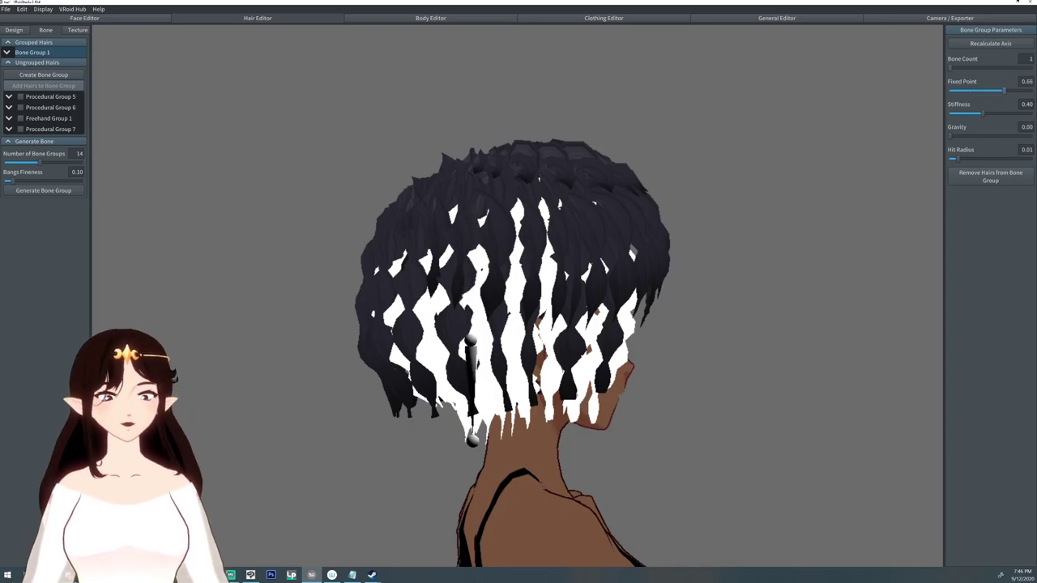
Create a second bone group from Procedural Group 5 with bone count 2 and fixed point 0.54.
{"action": "left_click", "coordinate": [77, 96]}
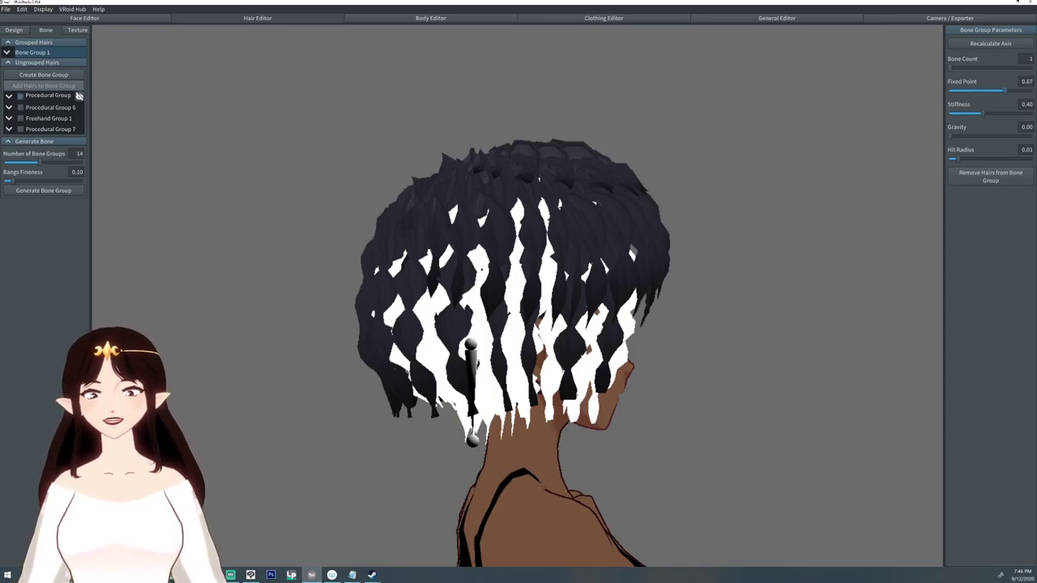
{"action": "left_click", "coordinate": [79, 107]}
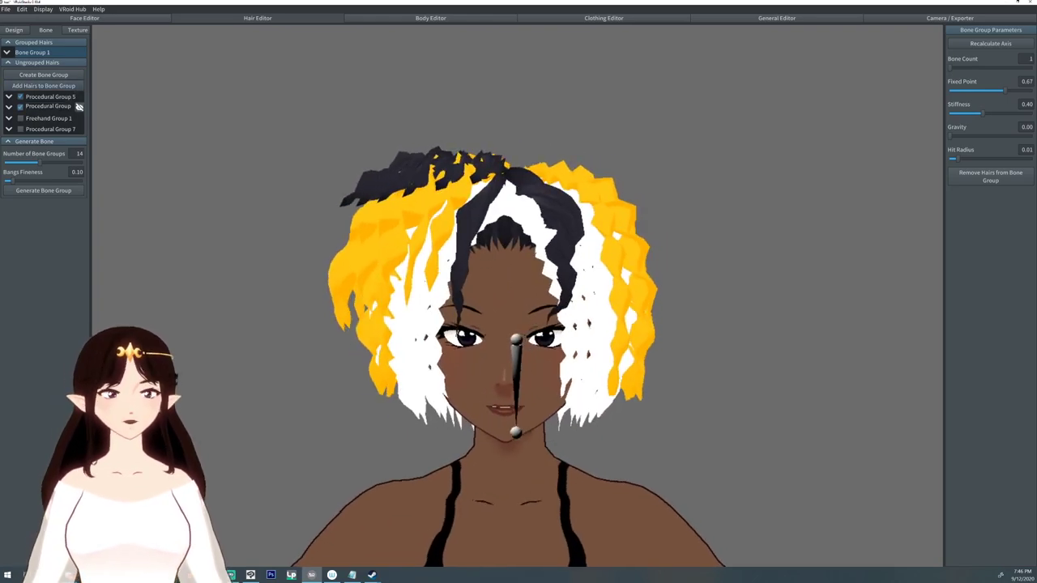
{"action": "left_click", "coordinate": [43, 74]}
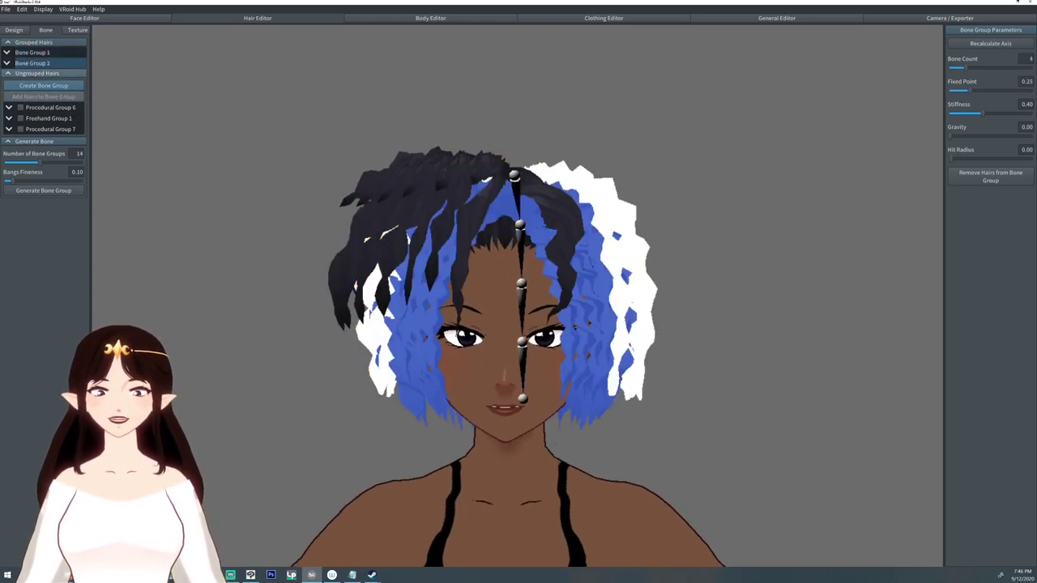
{"action": "left_click_drag", "start_coordinate": [966, 68], "coordinate": [956, 69]}
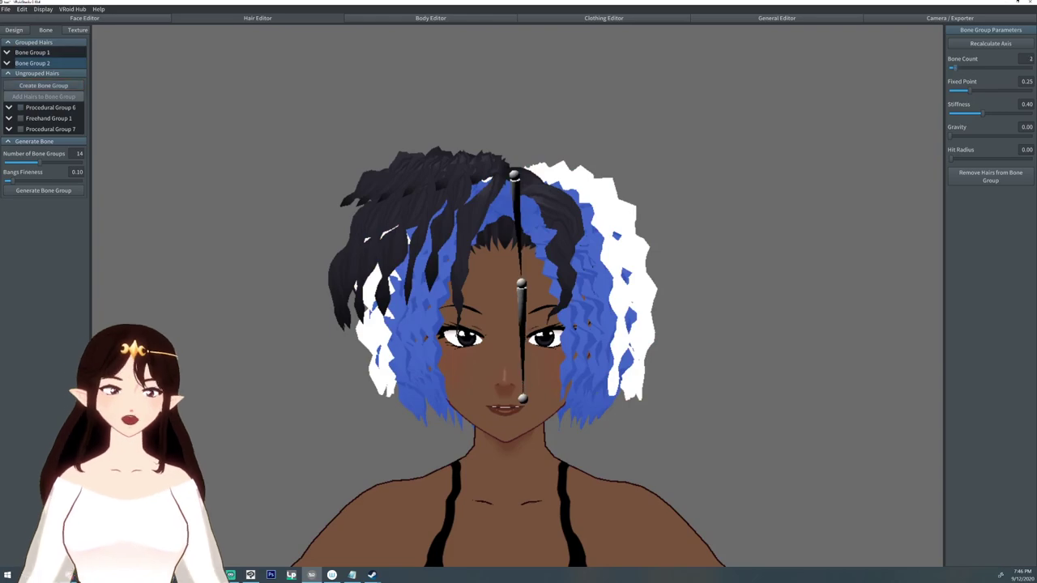
{"action": "right_click_drag", "start_coordinate": [583, 308], "coordinate": [773, 308]}
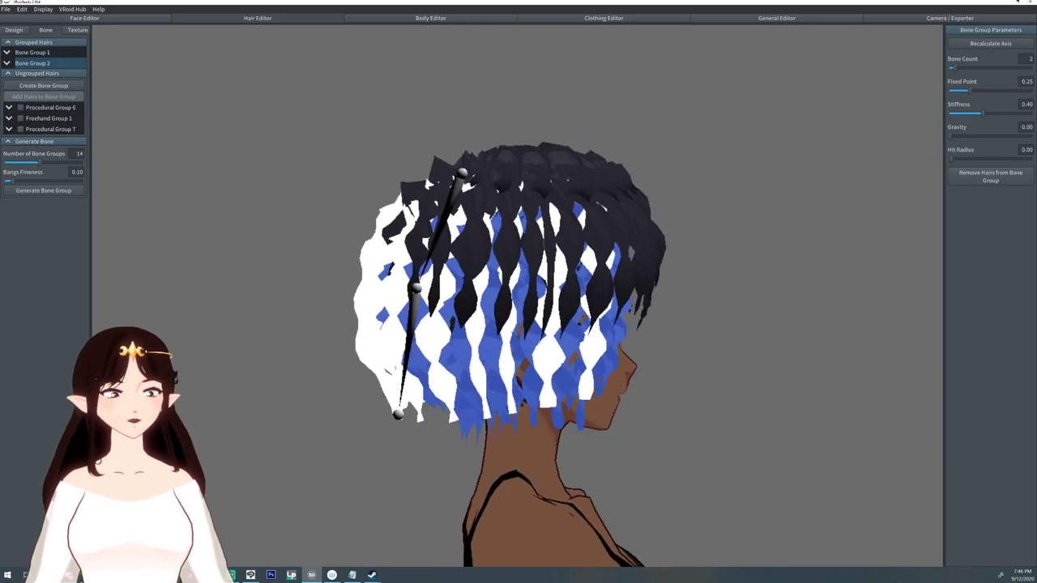
{"action": "left_click_drag", "start_coordinate": [969, 90], "coordinate": [994, 90]}
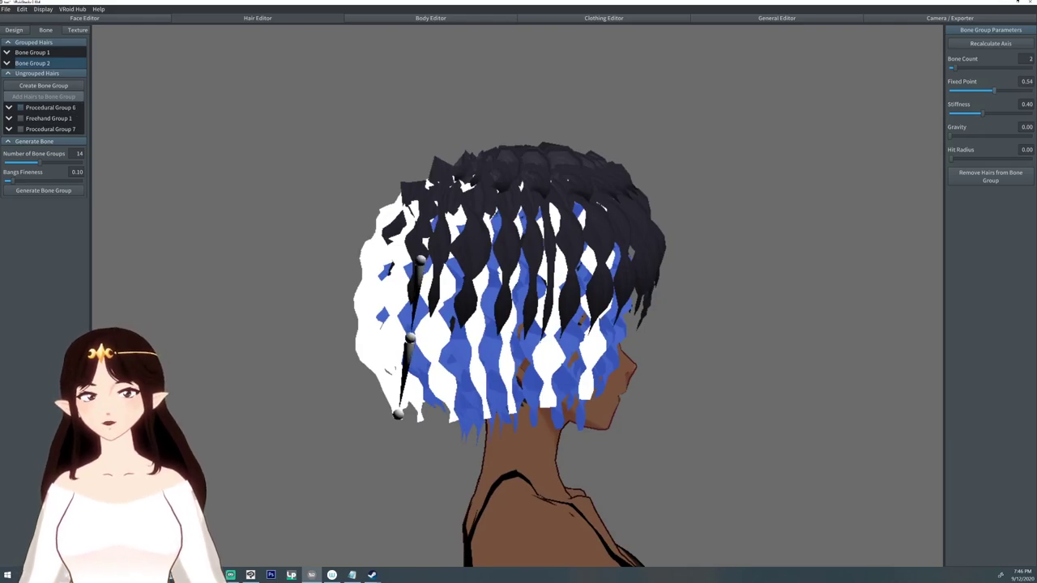
Create a third bone group from Procedural Groups 6 and 7 with bone count 2 and fixed point 0.28.
{"action": "right_click_drag", "start_coordinate": [348, 203], "coordinate": [154, 202]}
{"action": "left_click", "coordinate": [79, 106]}
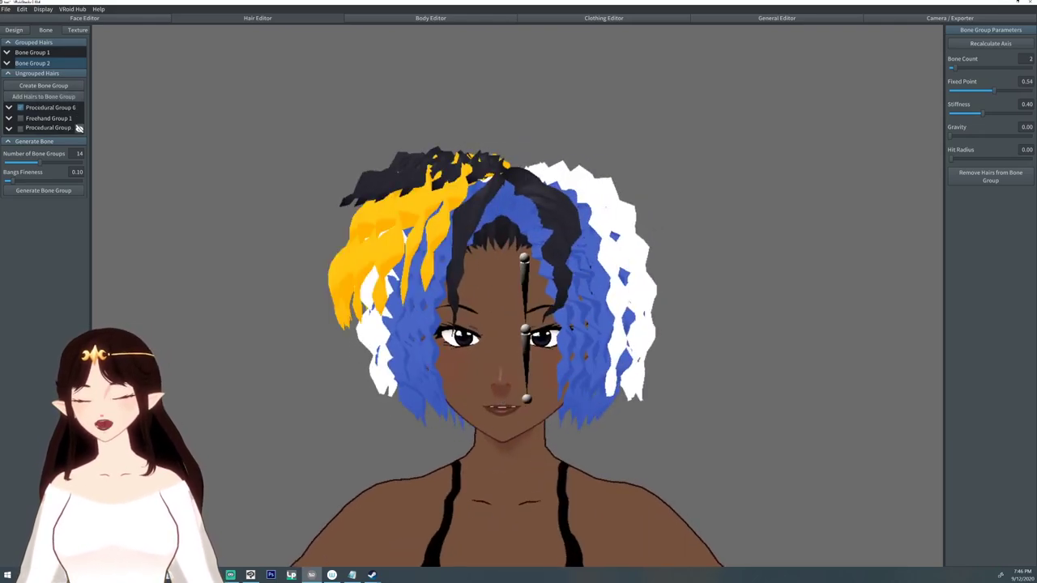
{"action": "left_click", "coordinate": [79, 128]}
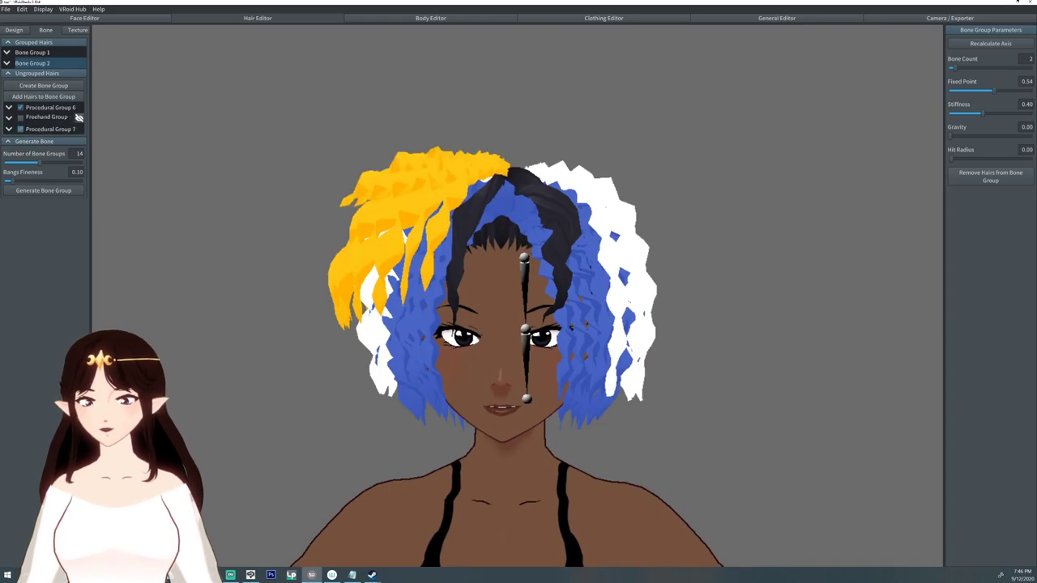
{"action": "left_click", "coordinate": [43, 85]}
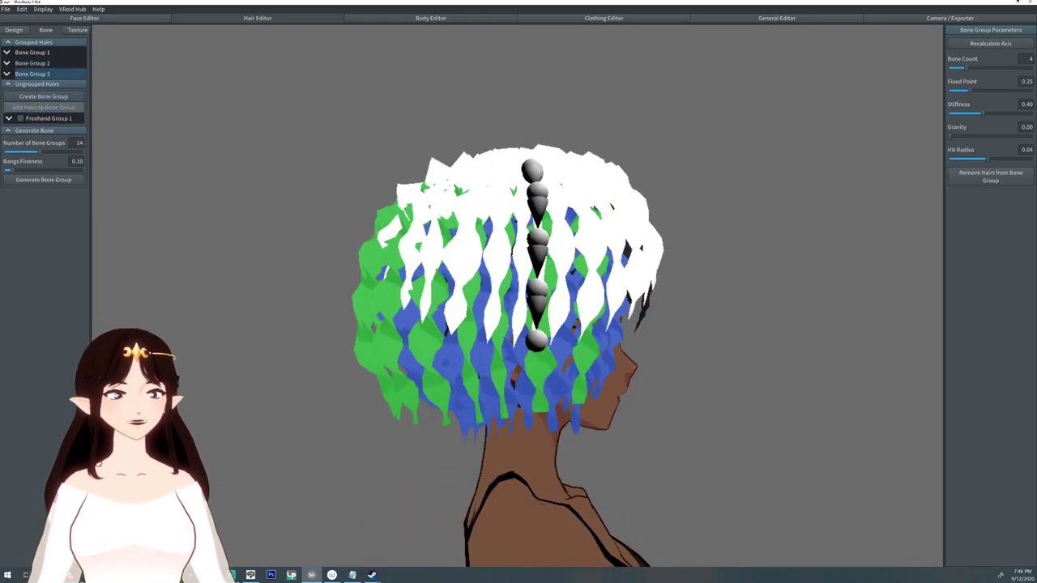
{"action": "left_click_drag", "start_coordinate": [966, 68], "coordinate": [972, 91]}
Create a bone group for the freehand strand left of the hair parting, with bone count 2 and fixed point 0.60.
{"action": "right_click_drag", "start_coordinate": [729, 276], "coordinate": [527, 275]}
{"action": "left_click", "coordinate": [455, 207]}
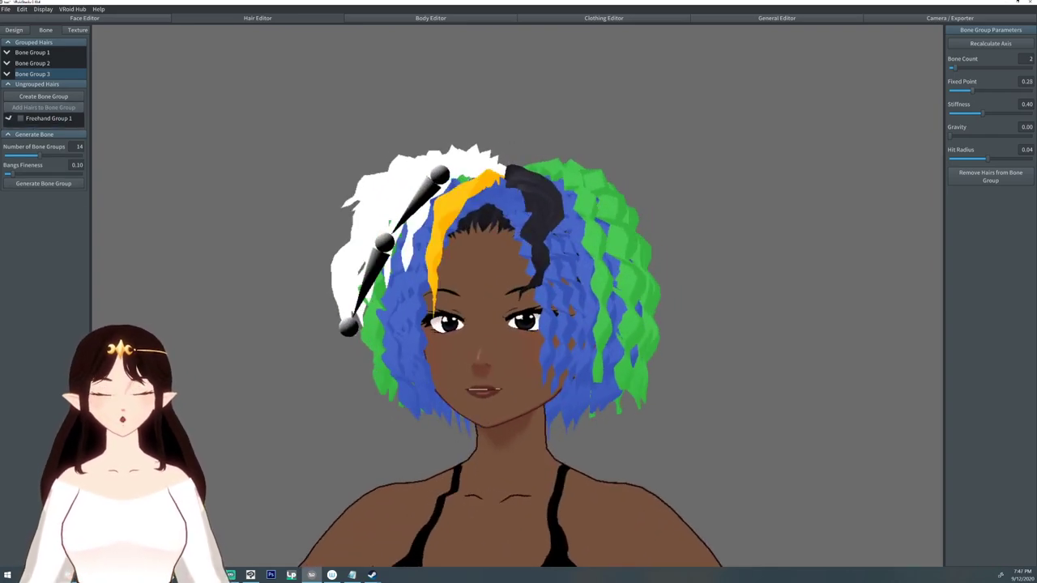
{"action": "left_click", "coordinate": [44, 107]}
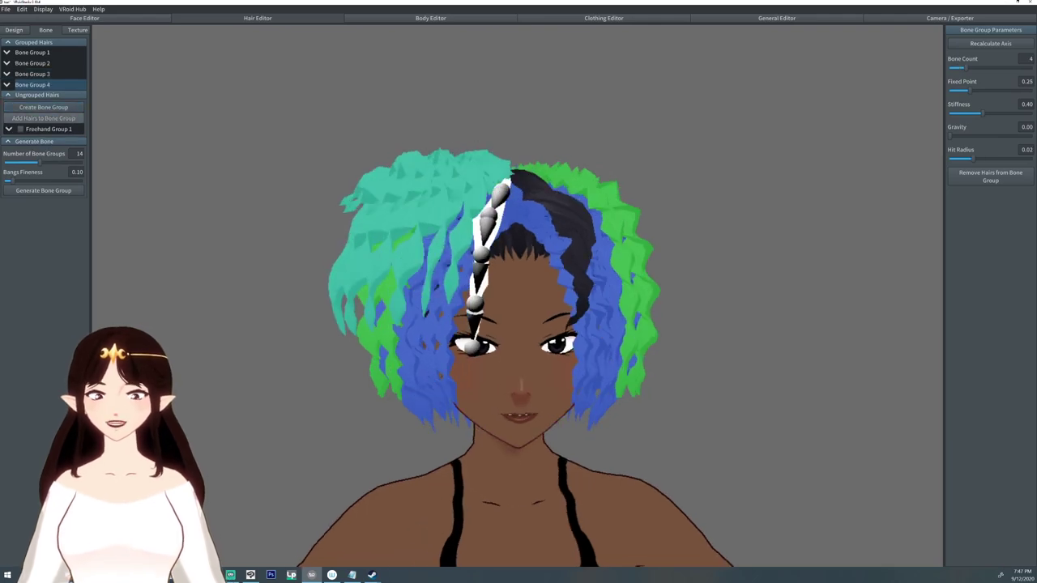
{"action": "left_click_drag", "start_coordinate": [967, 67], "coordinate": [1000, 90]}
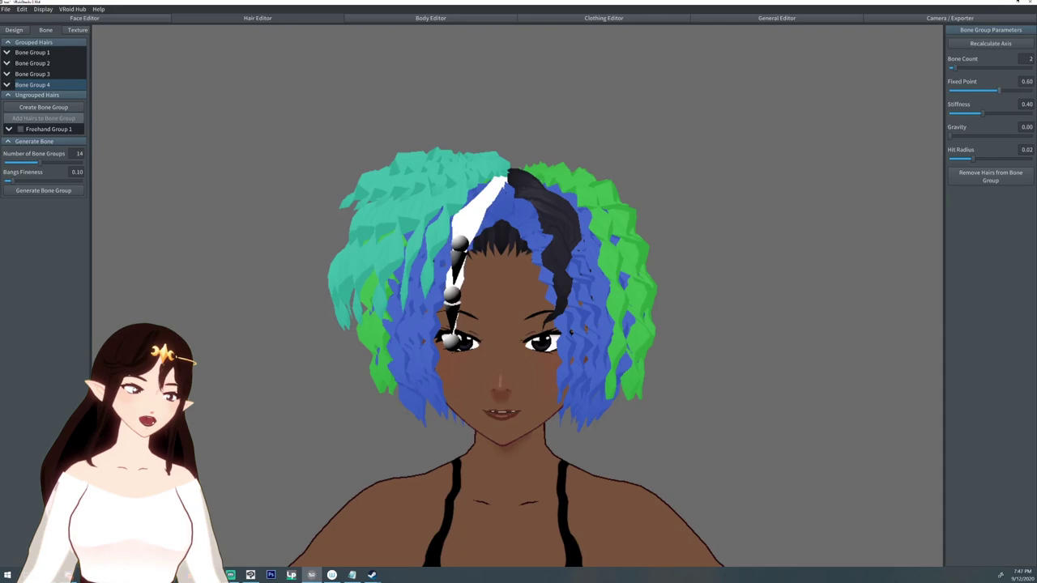
Create a bone group for the remaining freehand strand right of the parting, with bone count 2 and fixed point 0.57.
{"action": "left_click", "coordinate": [547, 235]}
{"action": "left_click", "coordinate": [44, 107]}
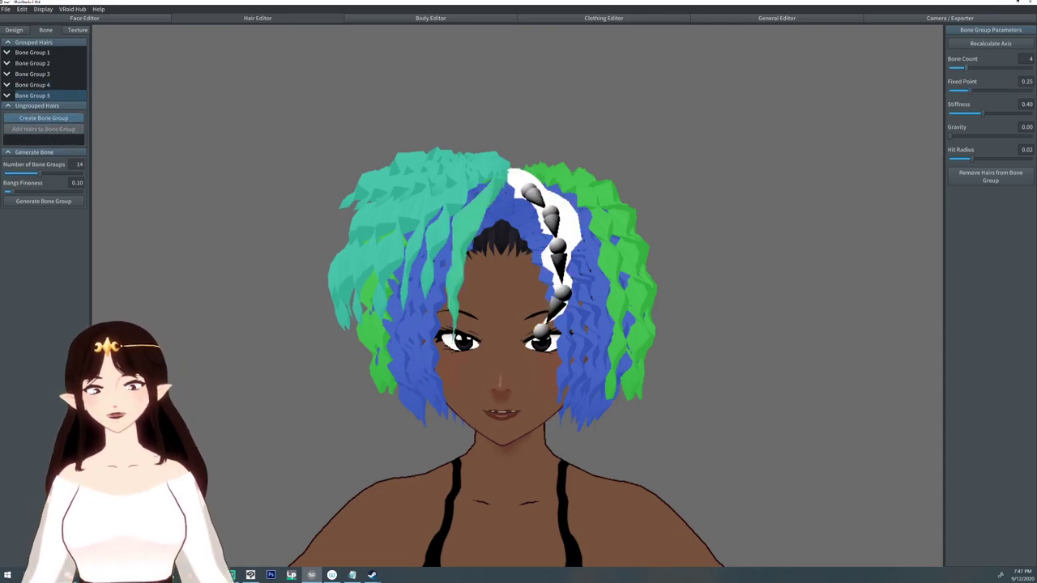
{"action": "left_click_drag", "start_coordinate": [966, 68], "coordinate": [997, 89]}
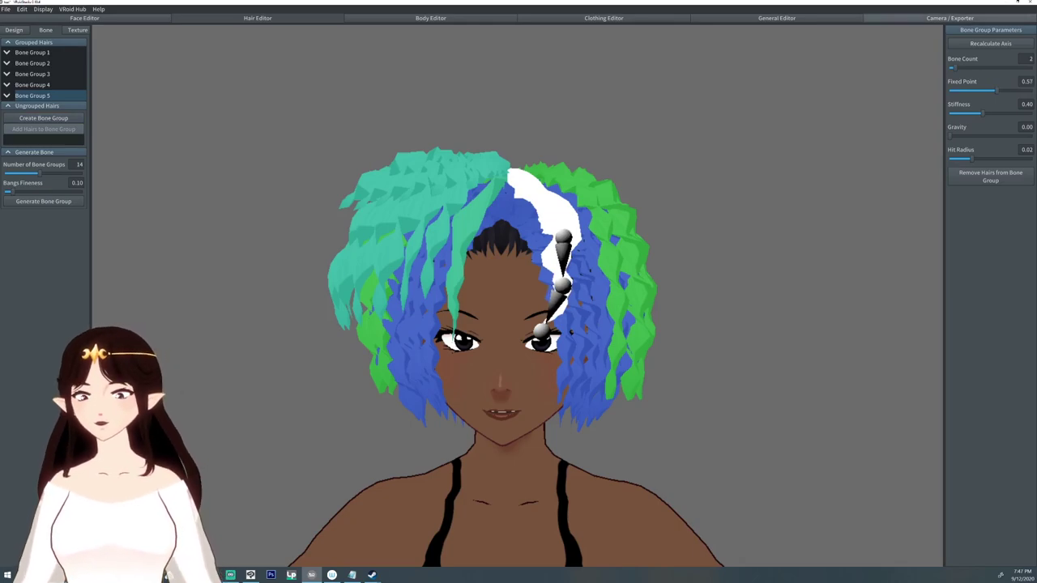
Preview the hair's movement in the Camera / Exporter with the Walking animation.
{"action": "left_click", "coordinate": [949, 18]}
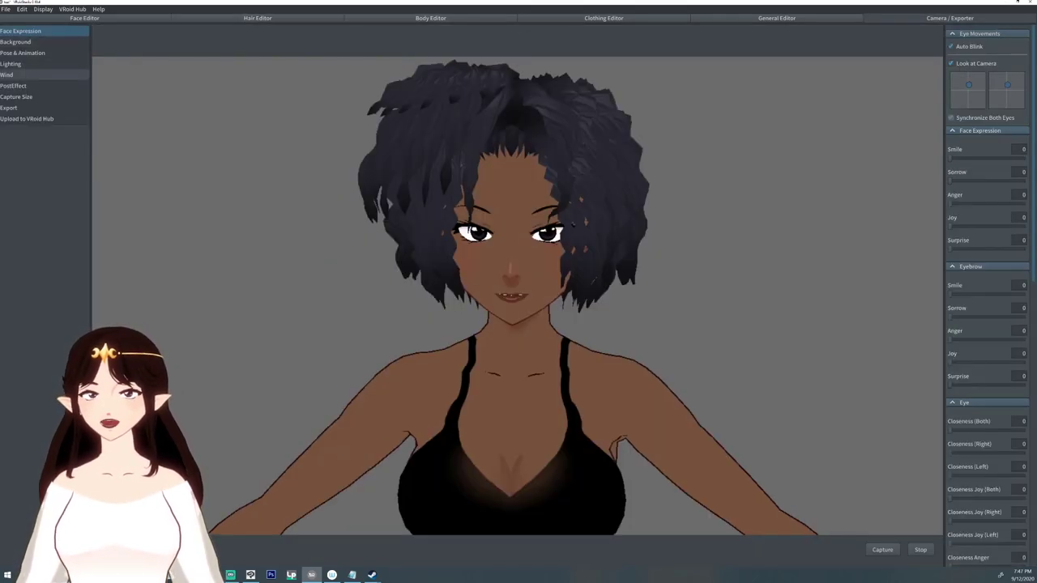
{"action": "left_click", "coordinate": [22, 52]}
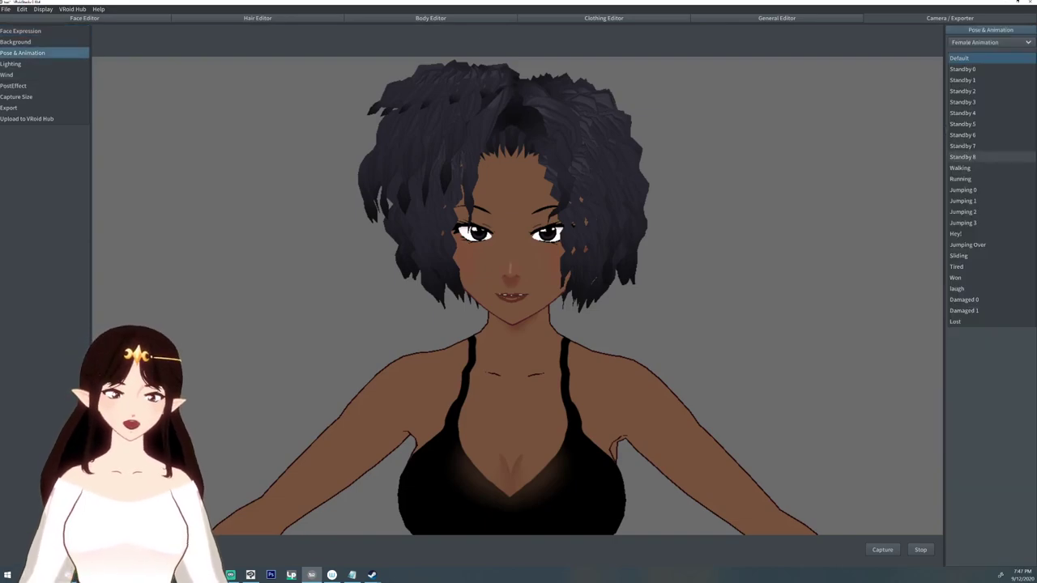
{"action": "left_click", "coordinate": [960, 168]}
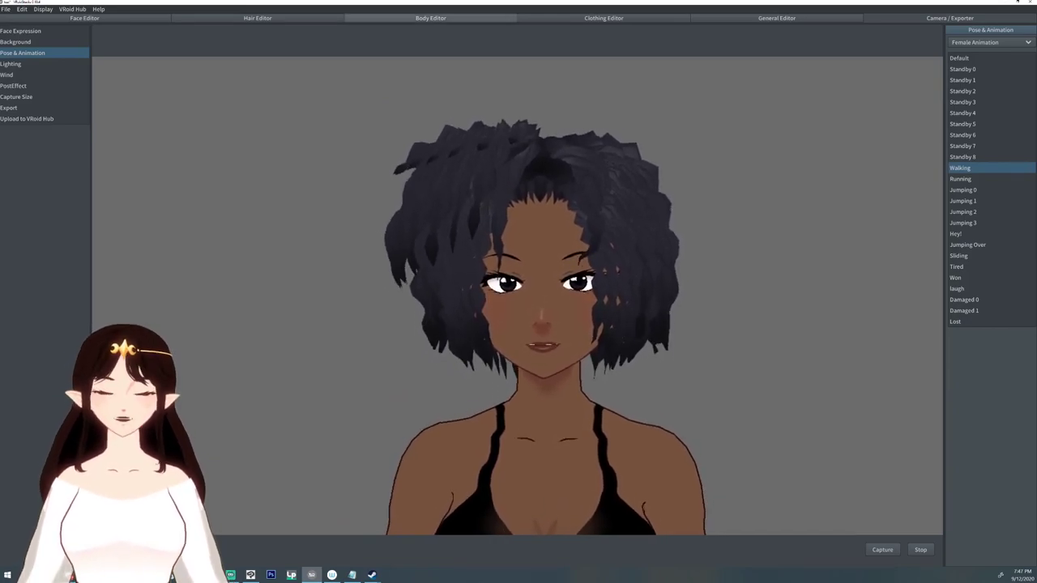
Return to the hair bone settings and set Bone Group 1's bone count to 2.
{"action": "left_click", "coordinate": [258, 18]}
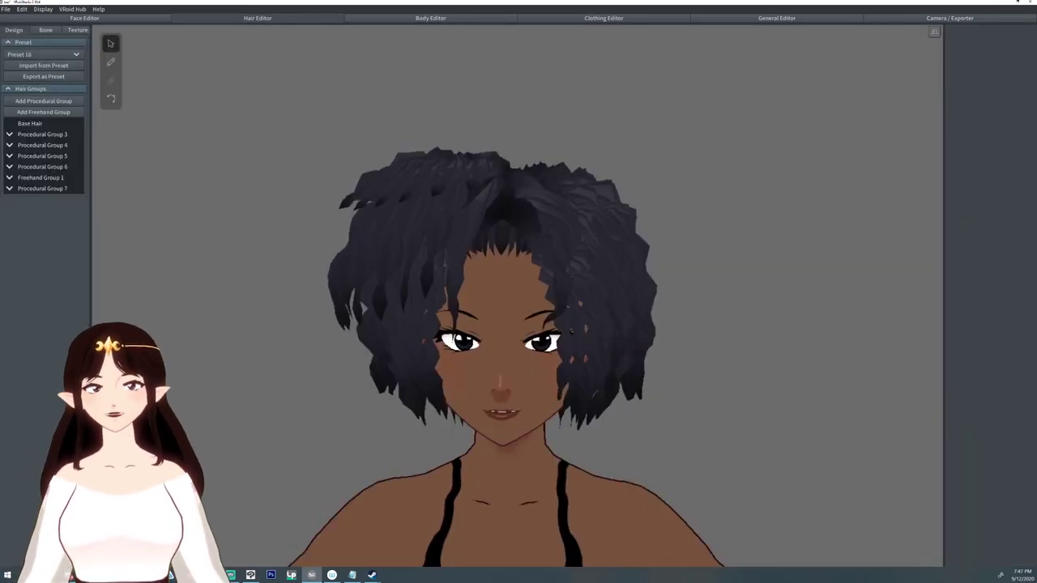
{"action": "left_click", "coordinate": [45, 30]}
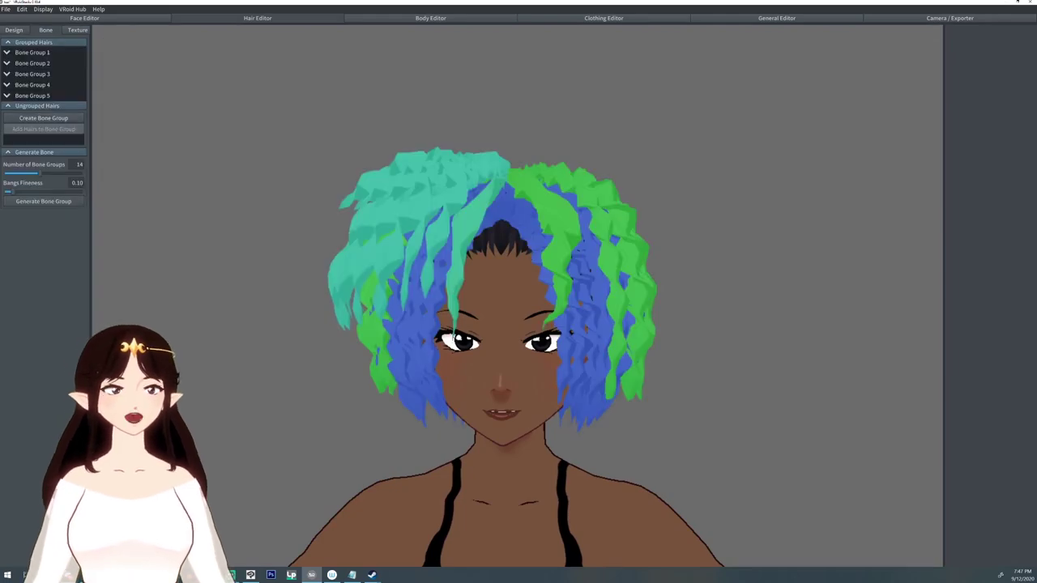
{"action": "left_click", "coordinate": [417, 328]}
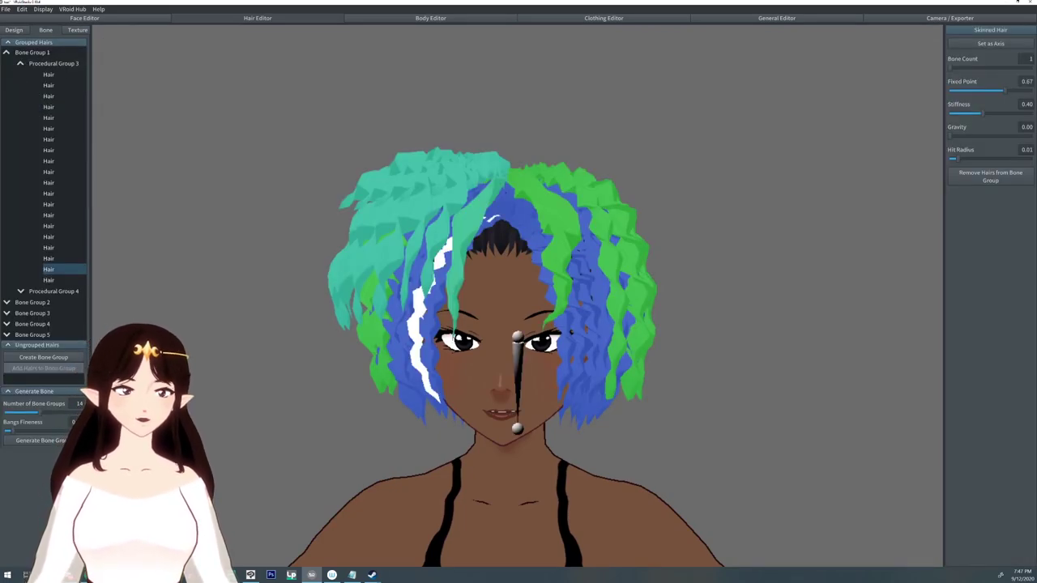
{"action": "left_click", "coordinate": [37, 52]}
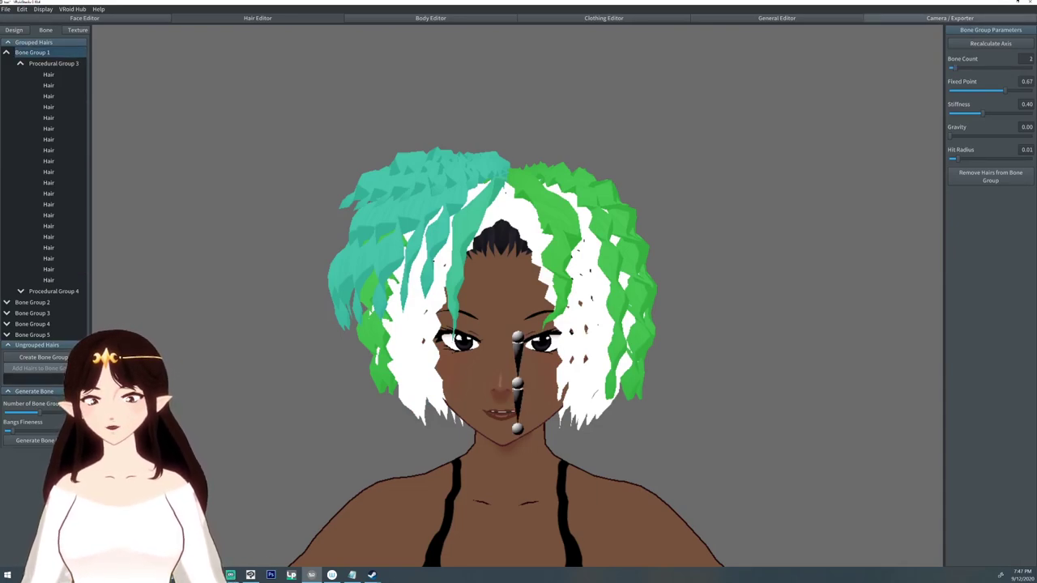
Preview the adjusted hair physics from several angles with the Walking, Standby 0, Standby 1 and Standby 2 animations.
{"action": "left_click", "coordinate": [949, 18]}
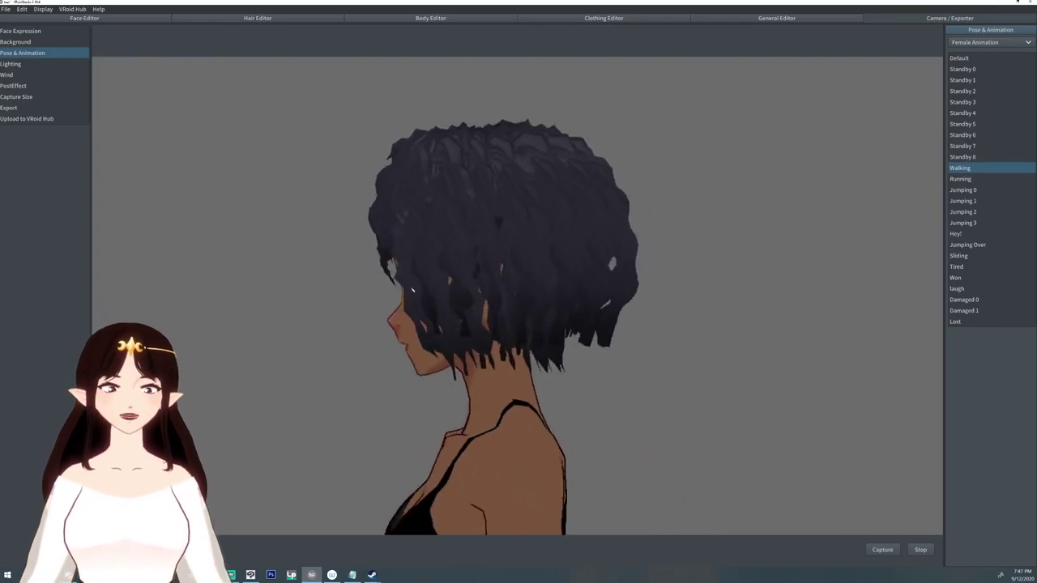
{"action": "right_click_drag", "start_coordinate": [413, 290], "coordinate": [600, 290]}
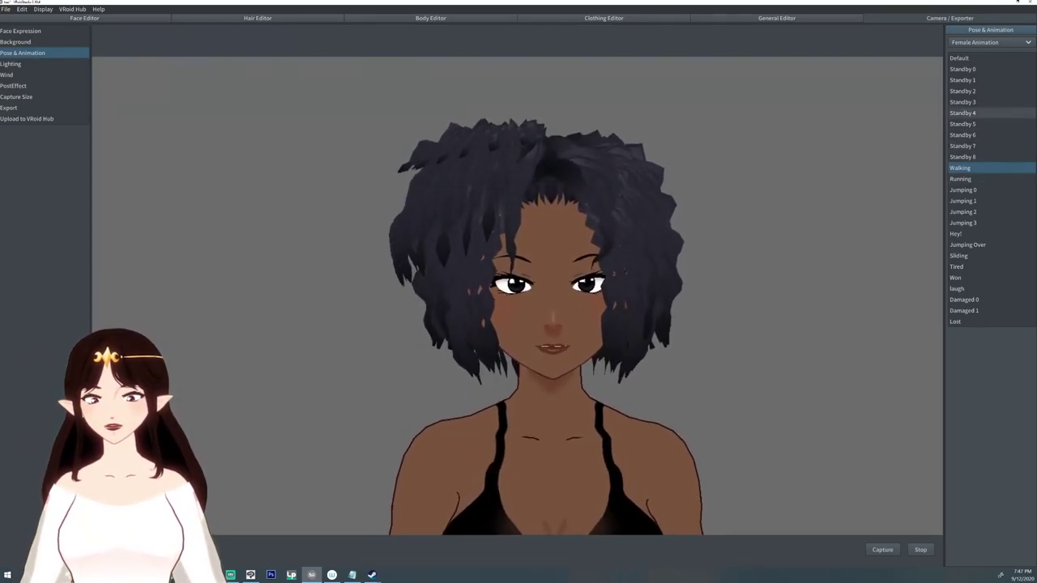
{"action": "left_click", "coordinate": [962, 69]}
{"action": "left_click", "coordinate": [963, 80]}
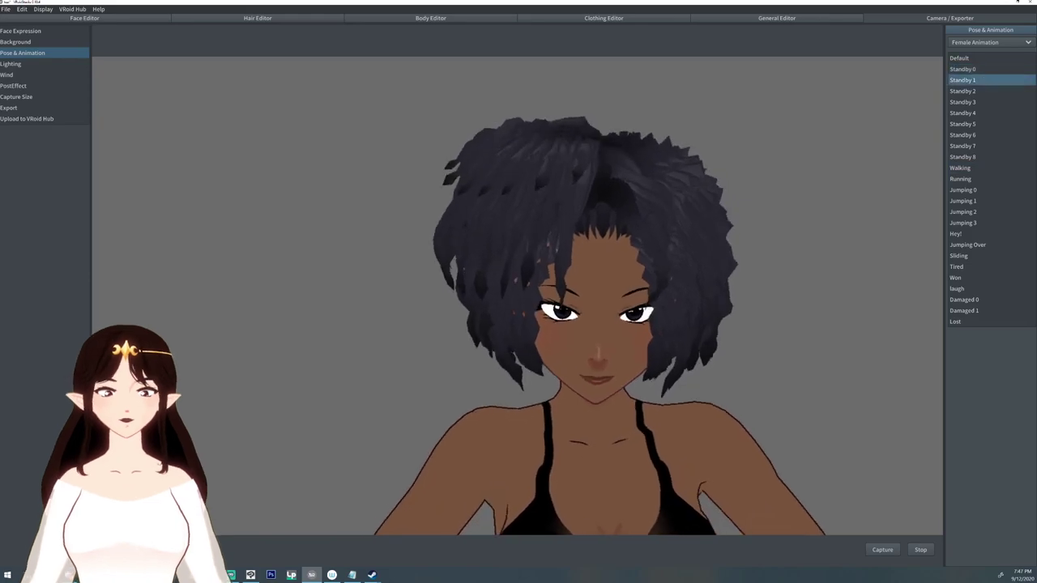
{"action": "left_click", "coordinate": [962, 91]}
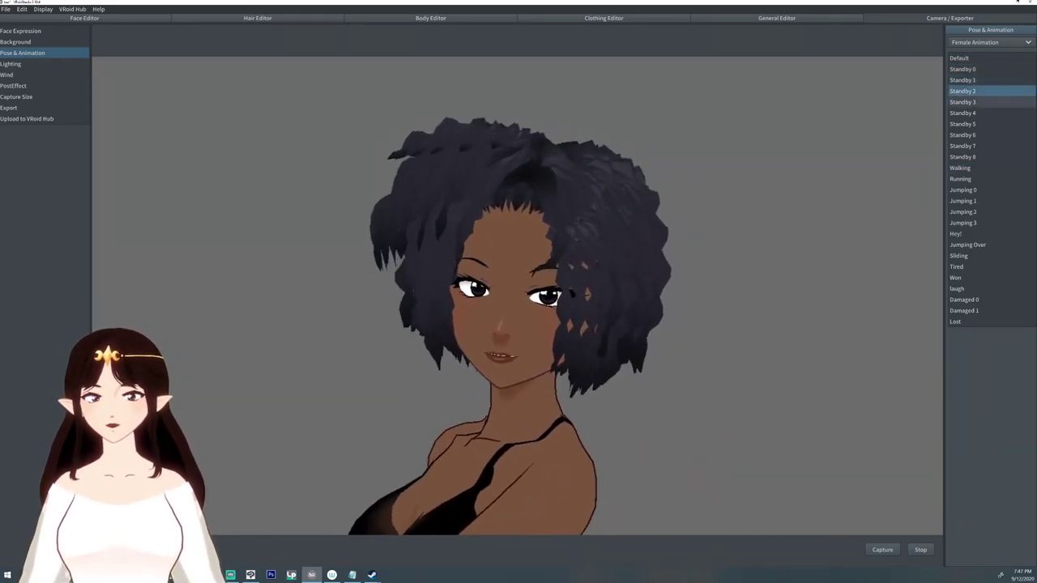